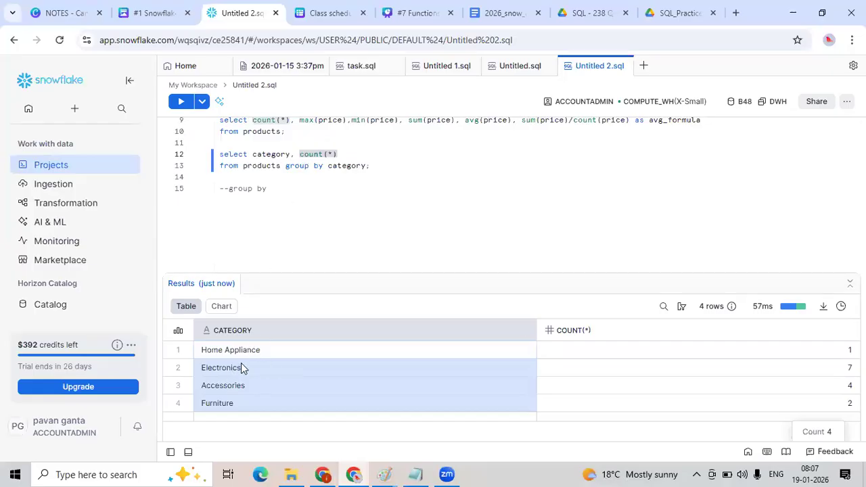
Write and run a query selecting all columns from products ordered by category.
click(276, 210)
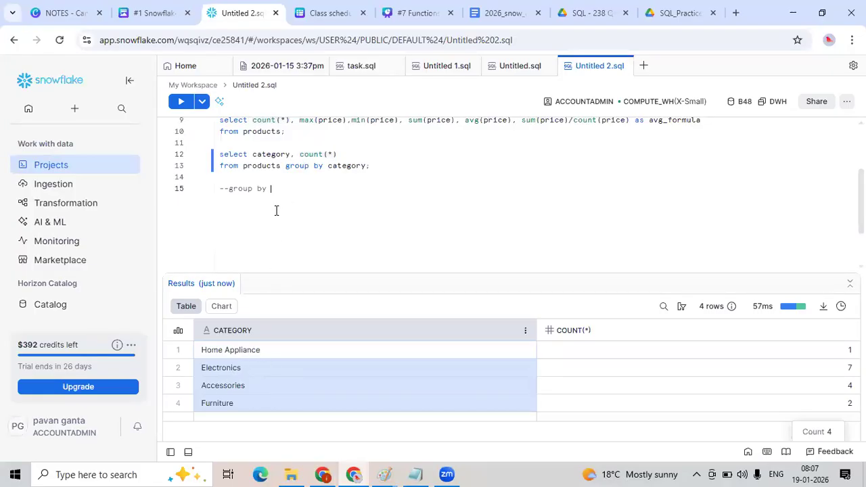
key(Return)
key(Return)
text(select * from p)
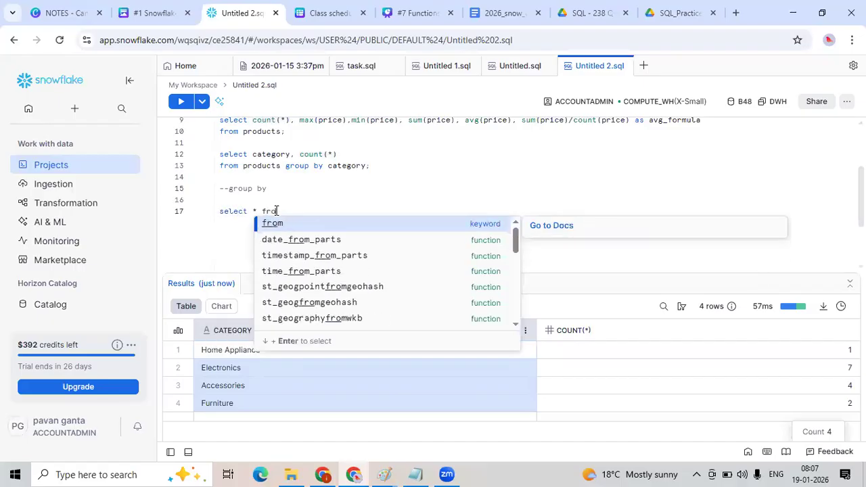
text(roducts g)
key(BackSpace)
text(orde)
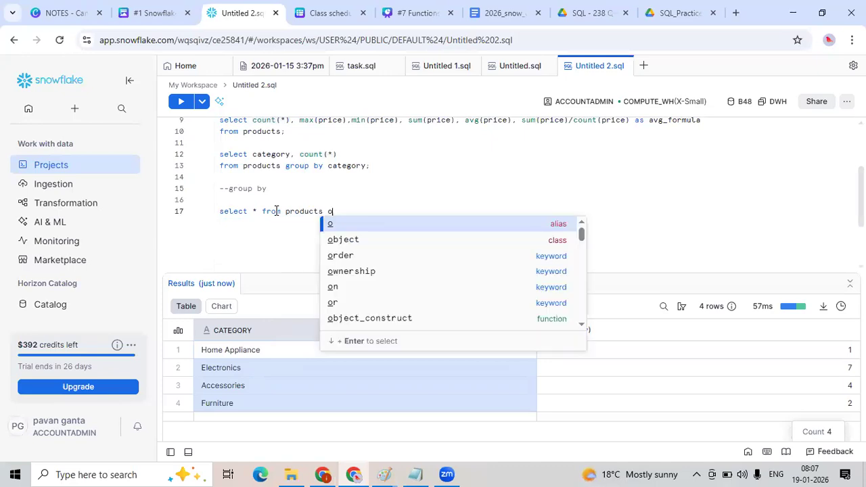
text(r by cat)
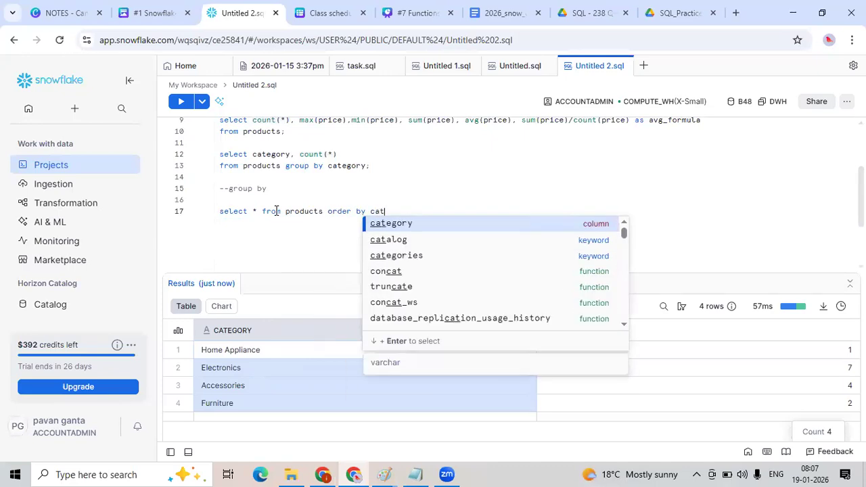
text(egory;)
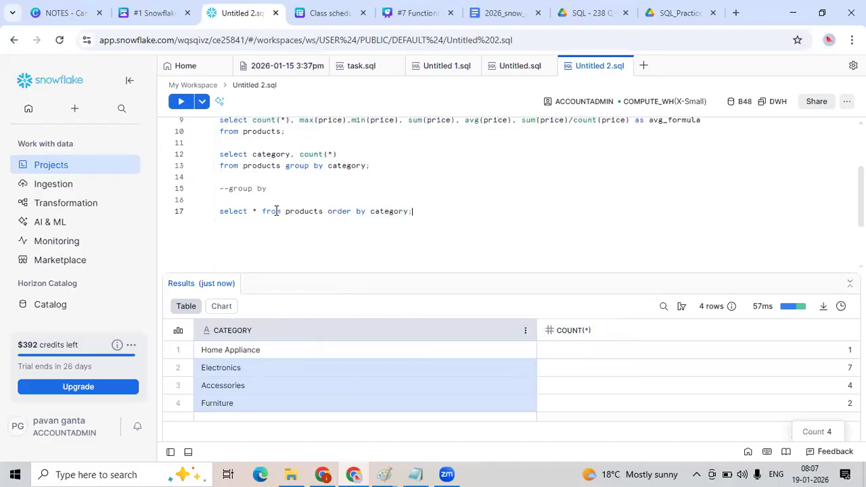
key(ctrl+Return)
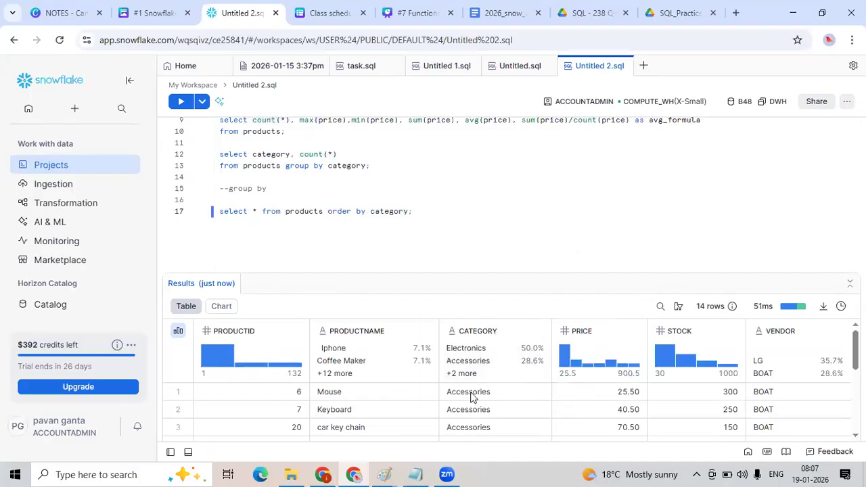
Examine the sorted product rows and selected cell totals in the results grid.
drag(472, 261, 461, 212)
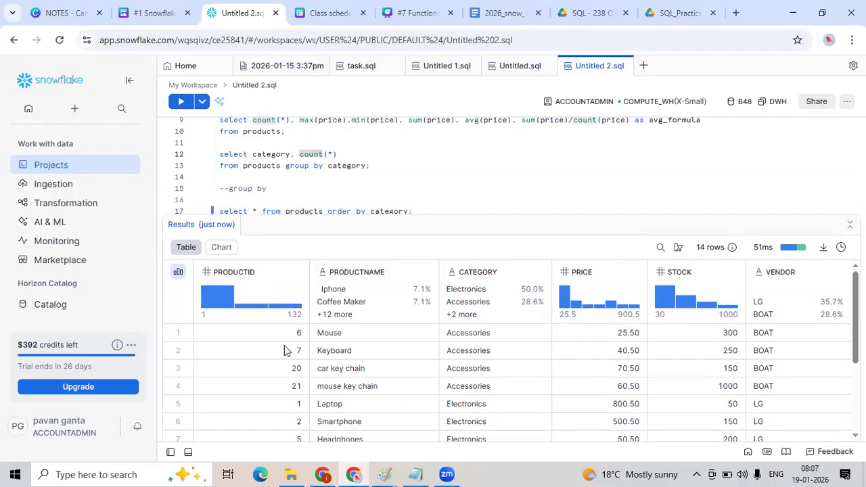
drag(270, 335, 647, 373)
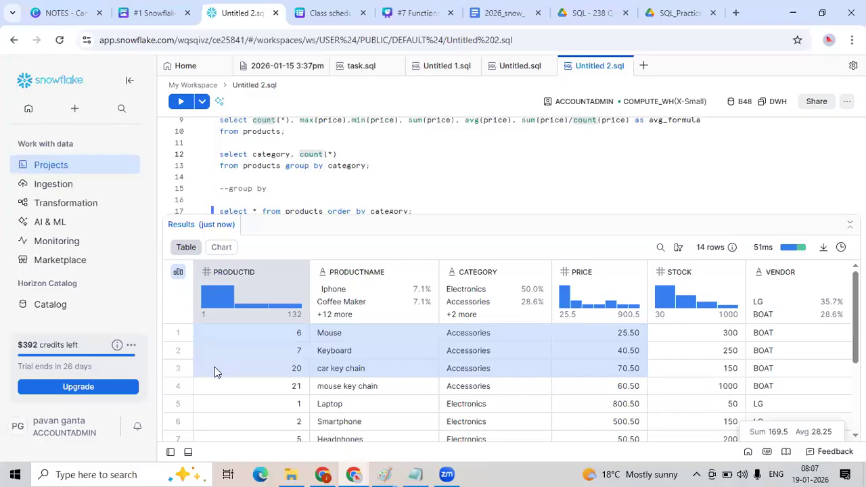
click(214, 324)
drag(289, 333, 292, 397)
drag(673, 384, 695, 376)
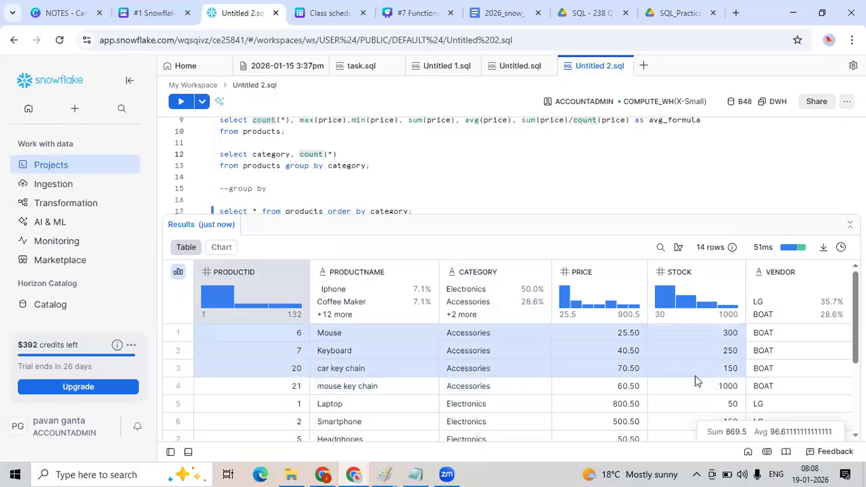
scroll(551, 398, down, 1)
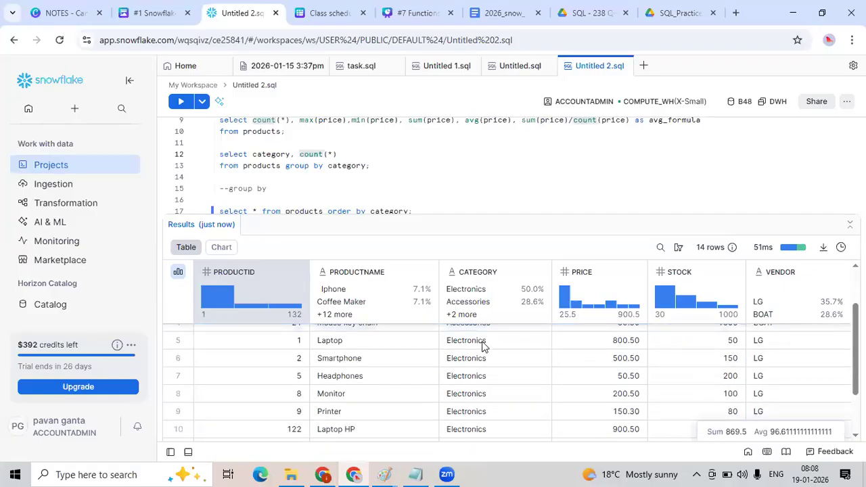
scroll(482, 347, up, 1)
mouse_move(485, 404)
mouse_down()
mouse_move(478, 428)
mouse_move(480, 396)
mouse_move(479, 429)
mouse_move(483, 387)
mouse_up()
scroll(478, 428, down, 1)
scroll(478, 428, down, 3)
mouse_move(811, 429)
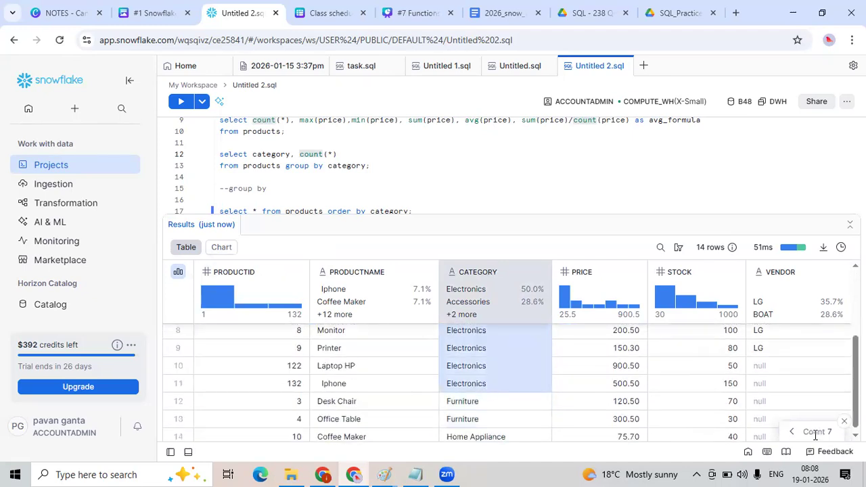
scroll(373, 184, down, 2)
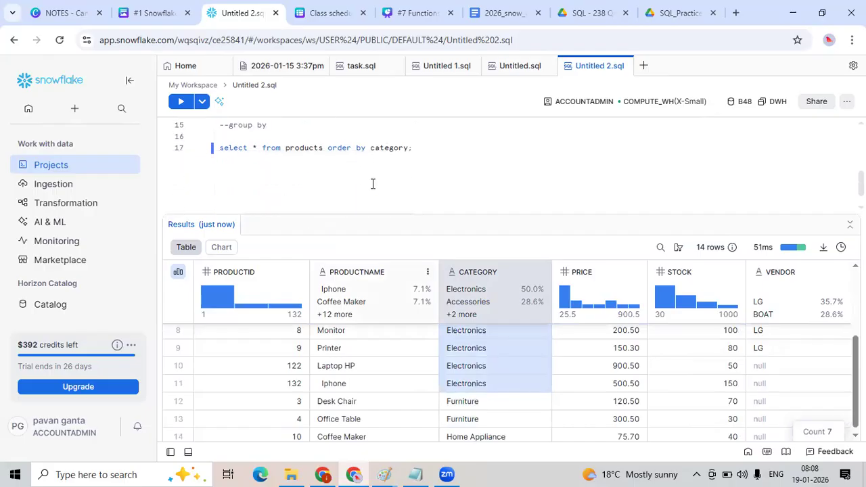
scroll(372, 179, up, 2)
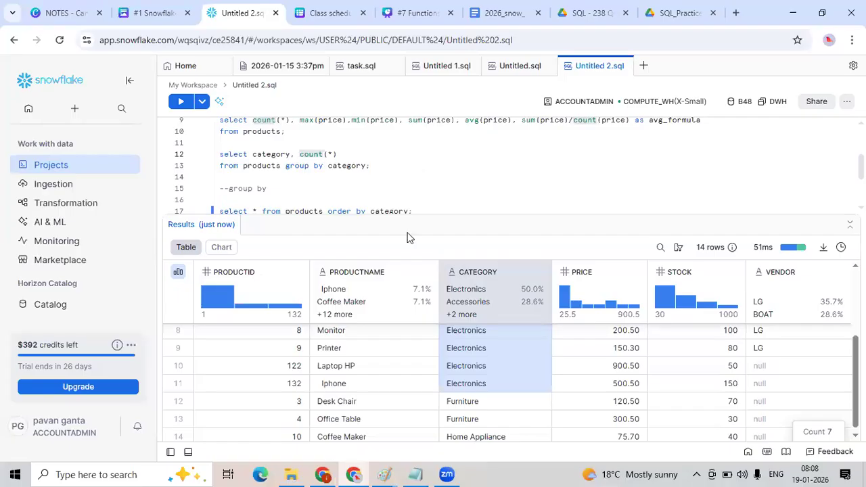
drag(415, 214, 416, 264)
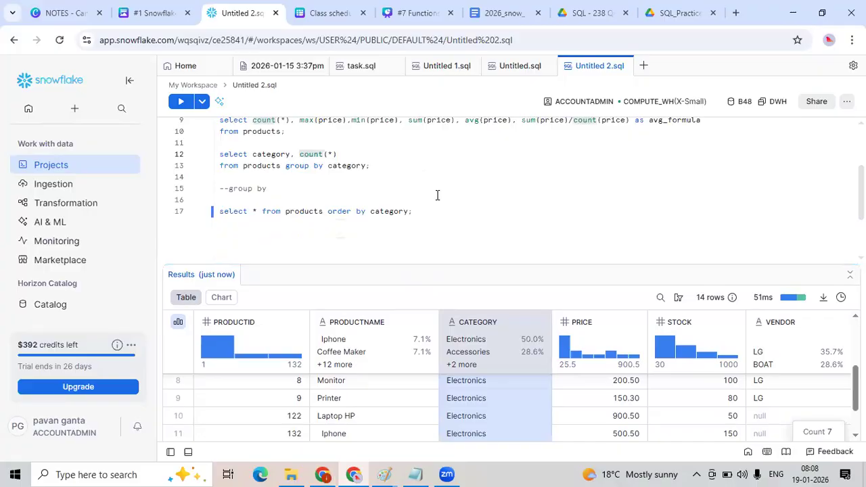
Duplicate the worksheet browser tab.
right_click(249, 13)
click(292, 117)
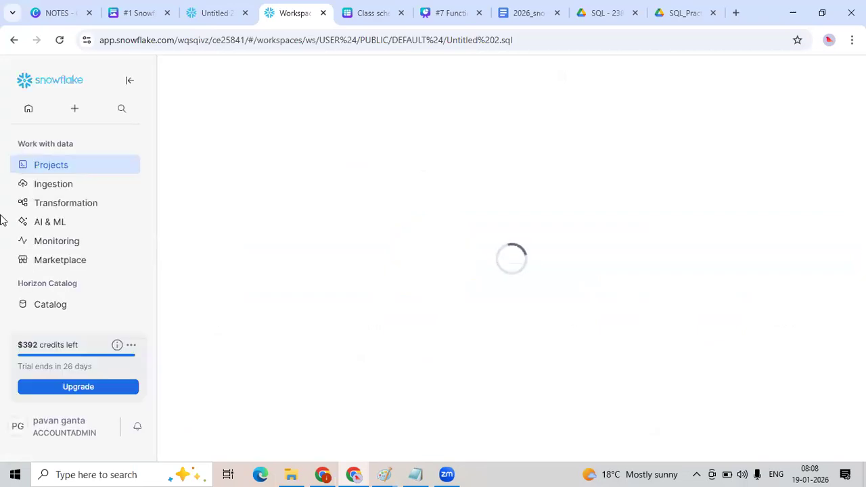
mouse_move(98, 203)
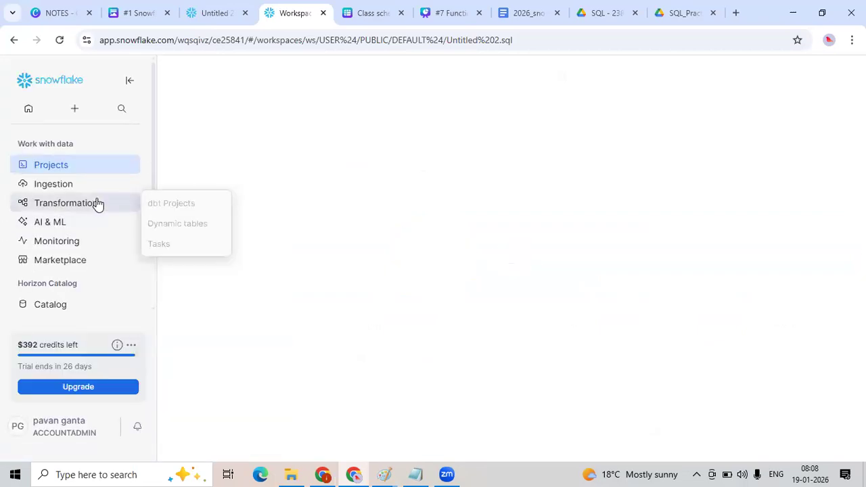
scroll(99, 232, down, 1)
mouse_move(79, 265)
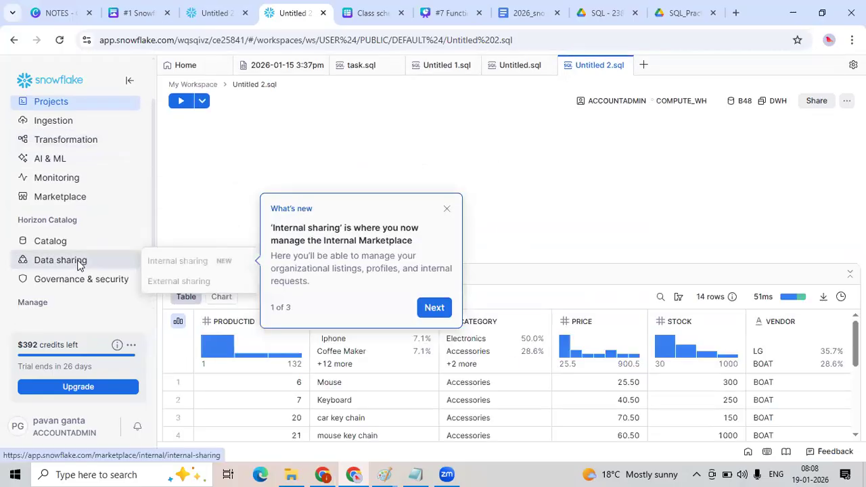
scroll(54, 183, up, 1)
Browse the navigation sections and open the Dashboards page in the new tab.
click(50, 185)
click(48, 207)
click(55, 226)
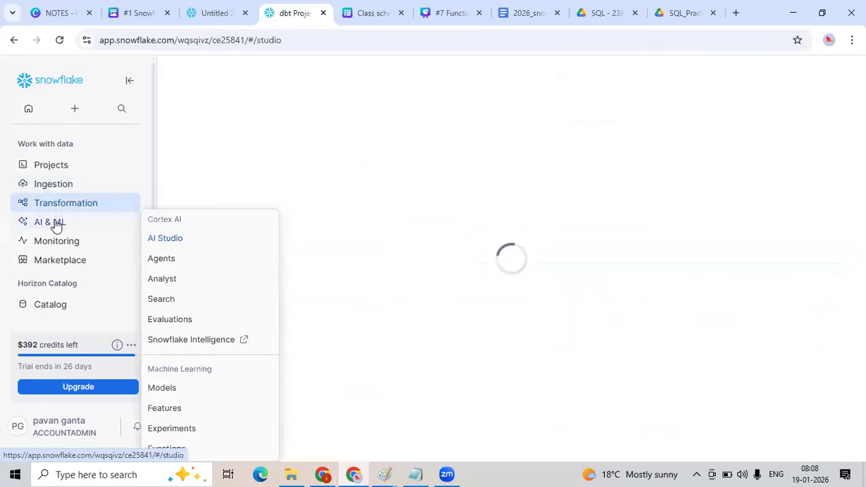
mouse_move(54, 245)
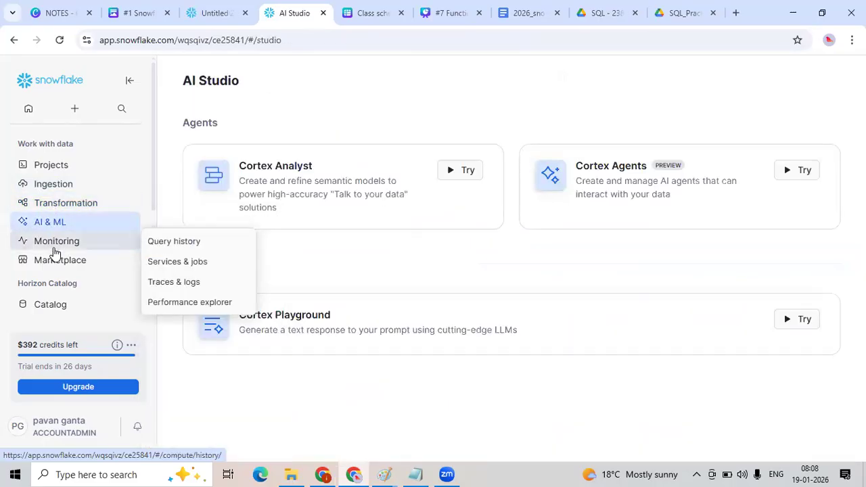
scroll(82, 253, down, 2)
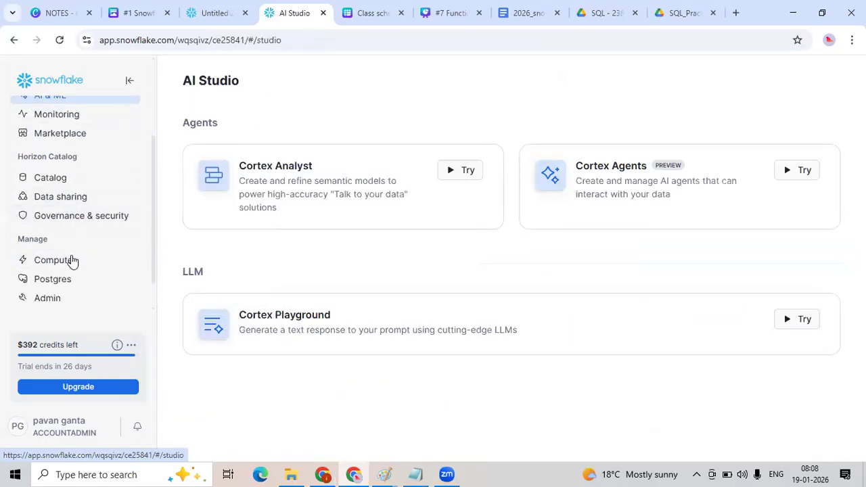
scroll(71, 257, up, 2)
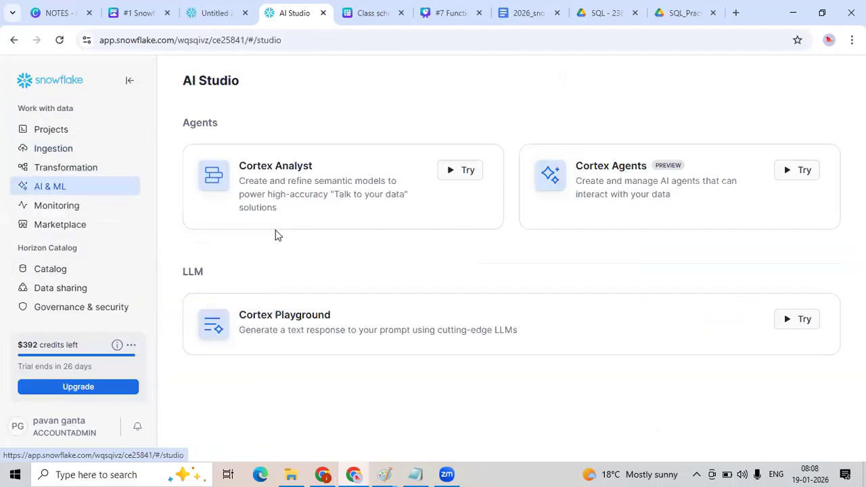
scroll(75, 210, up, 1)
mouse_move(56, 192)
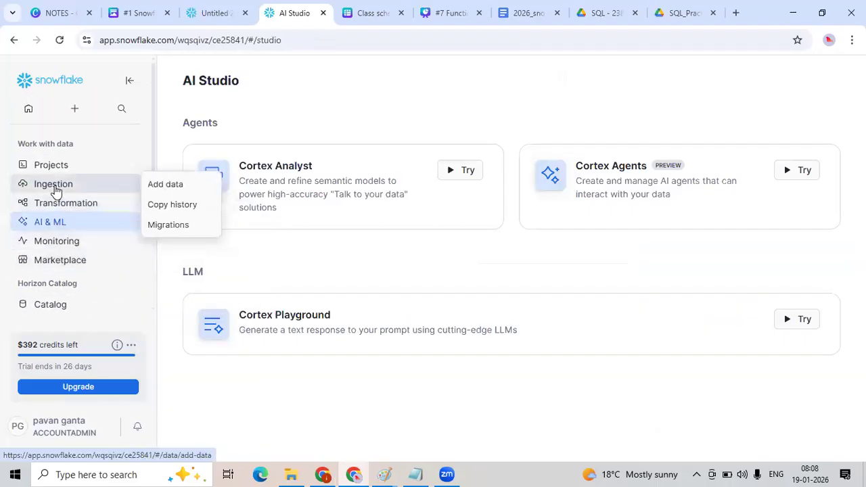
mouse_move(61, 173)
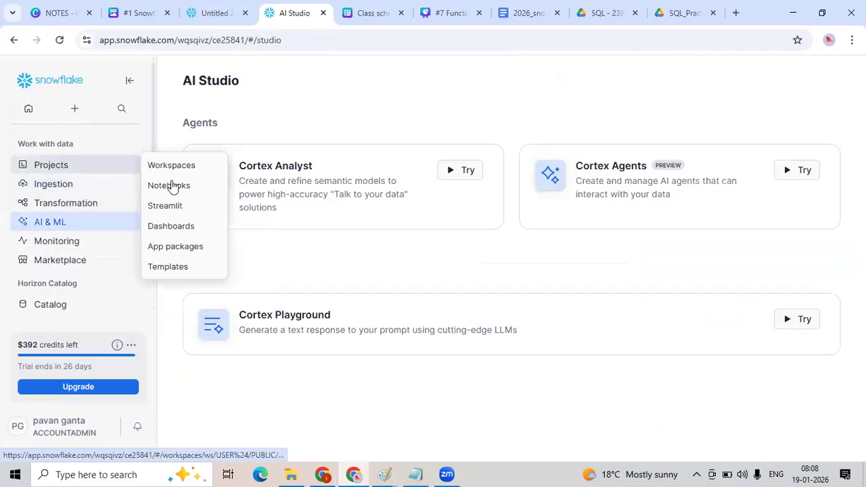
click(177, 228)
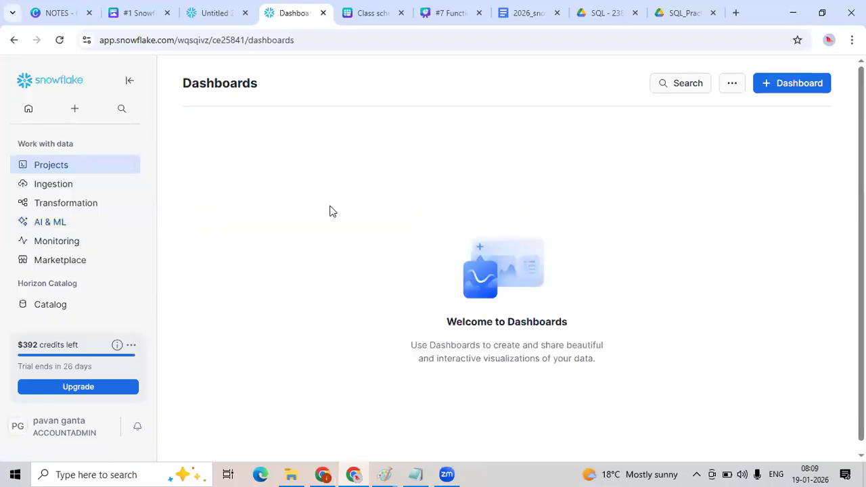
Create a new dashboard named home_dashboard.
click(812, 87)
click(447, 246)
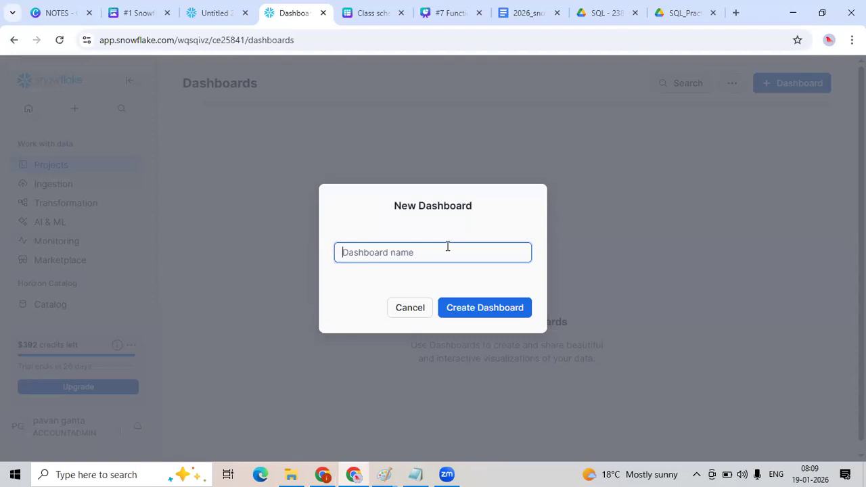
text(products dashb)
key(ctrl+a)
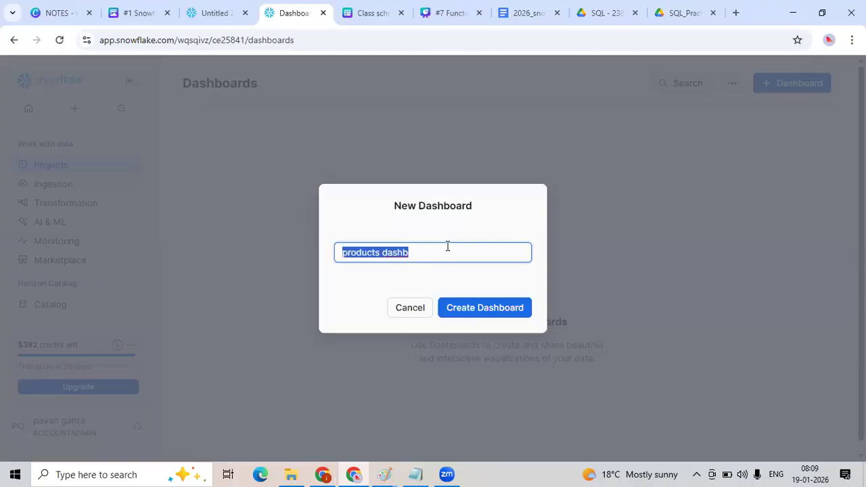
text(xcom)
key(ctrl+a)
text(ho)
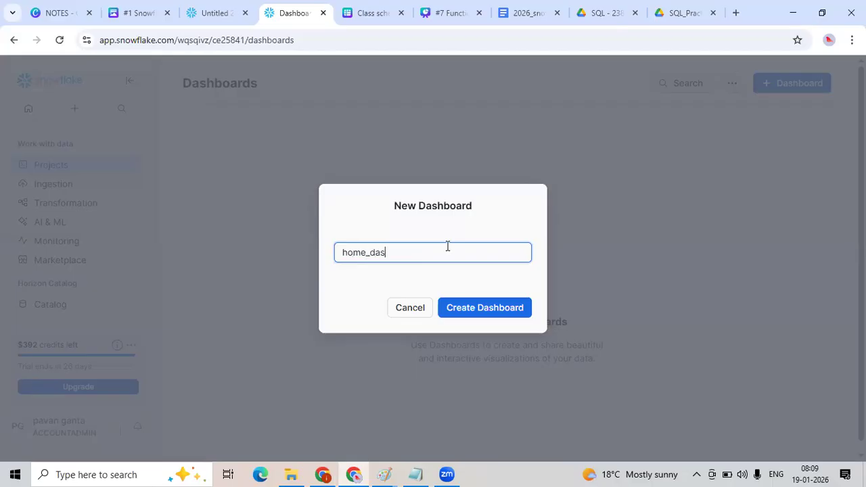
click(494, 306)
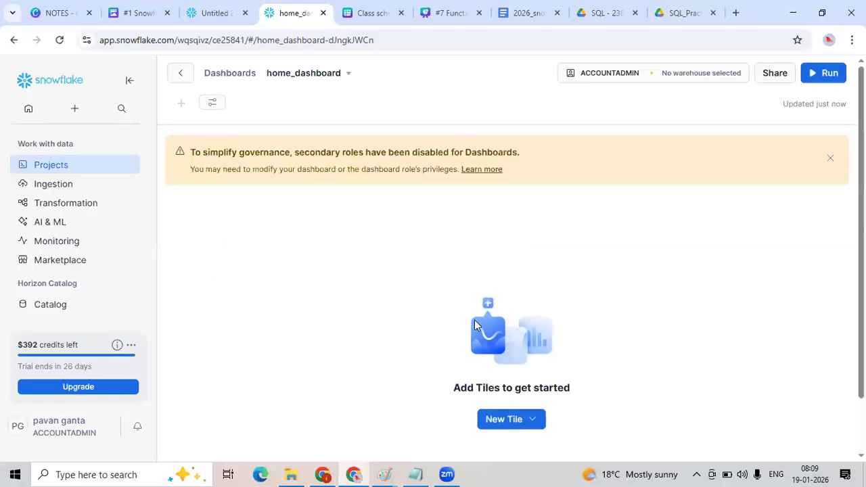
Add a new tile from a SQL worksheet and paste the category count group-by query into it.
click(516, 419)
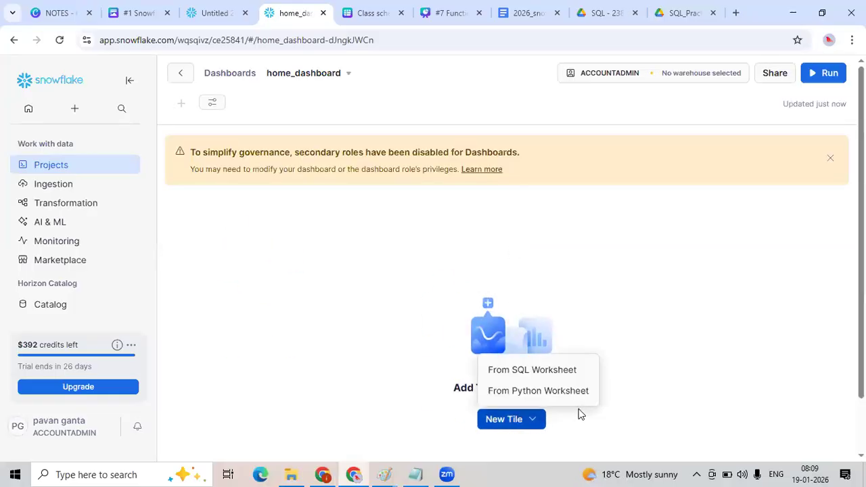
click(613, 369)
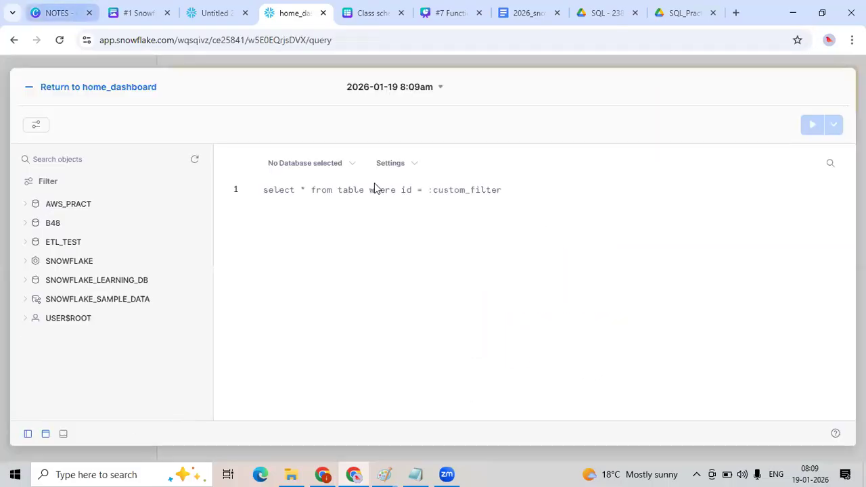
key(ctrl+shift+Tab)
drag(369, 166, 217, 154)
key(ctrl+c)
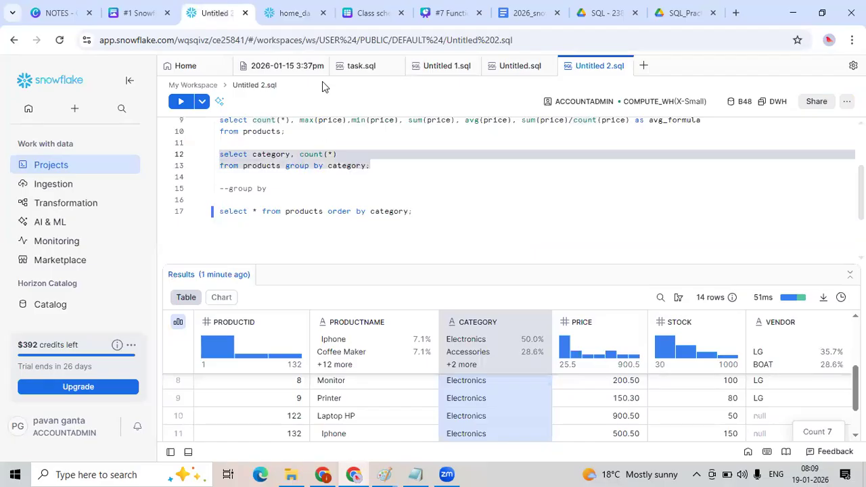
click(837, 113)
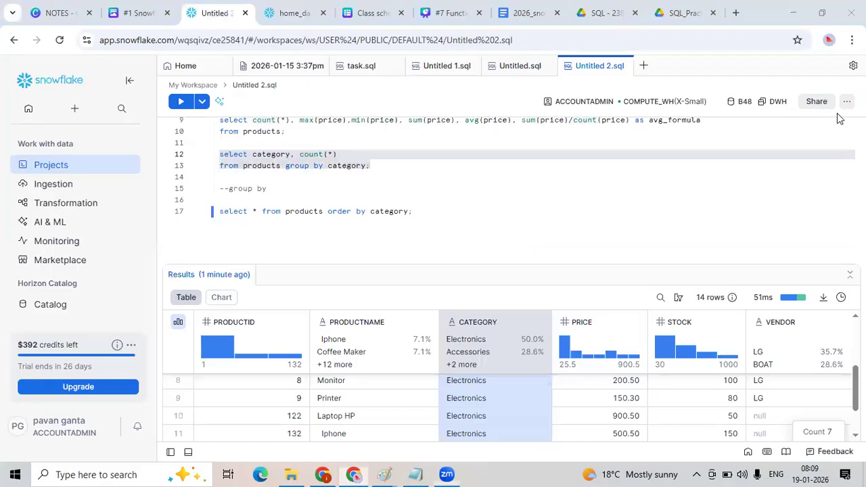
key(ctrl+Tab)
key(ctrl+a)
key(ctrl+v)
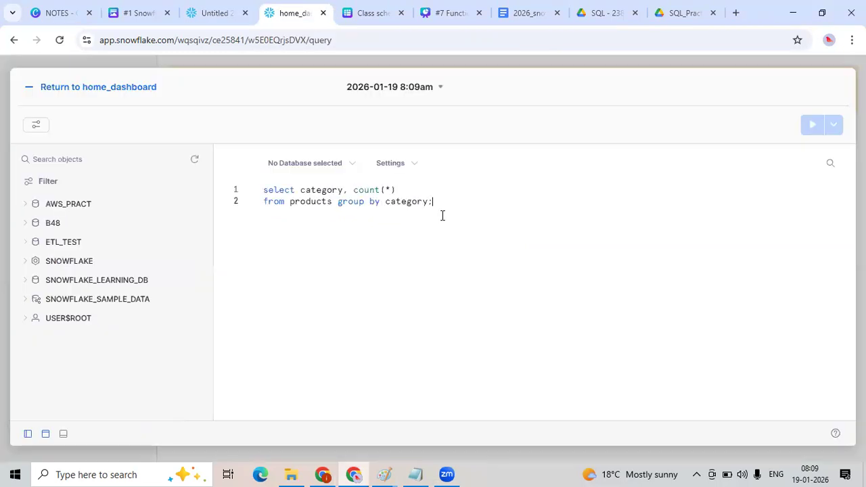
Replace the tile's worksheet query with select count(*) from products;.
key(ctrl+a)
text(selec)
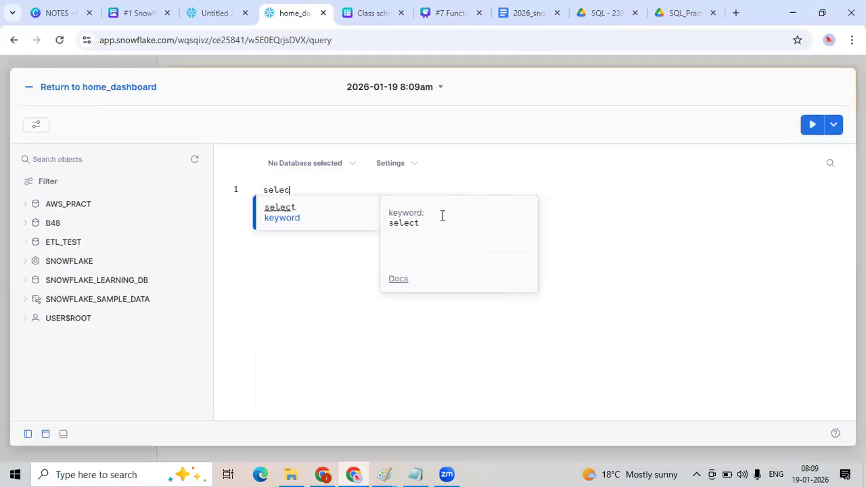
text(t count)
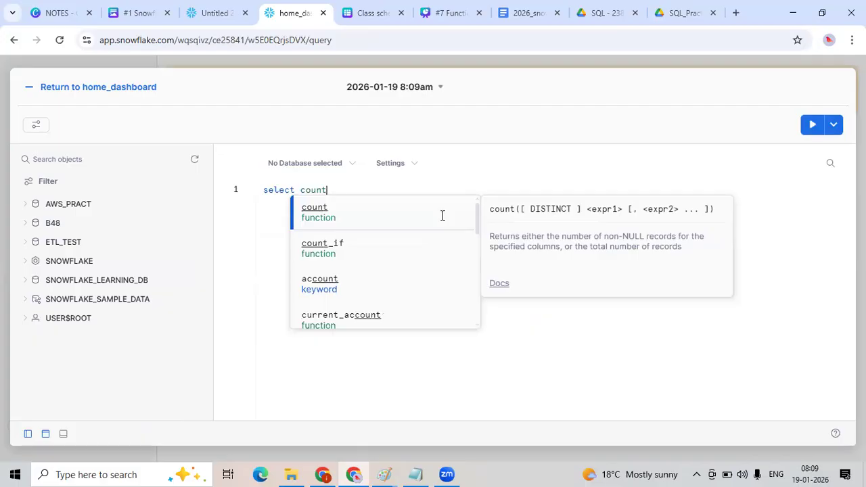
text((*) from products;)
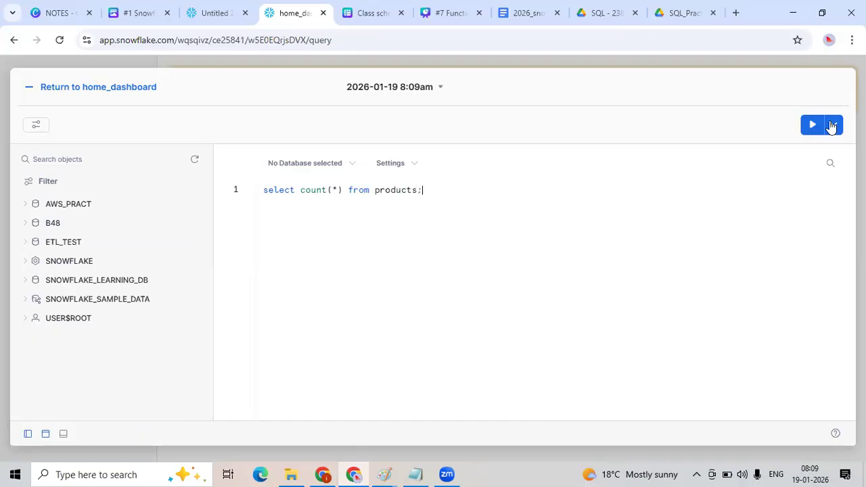
Set the worksheet's database context to B48.DWH, run the count query, and return to home_dashboard.
click(813, 129)
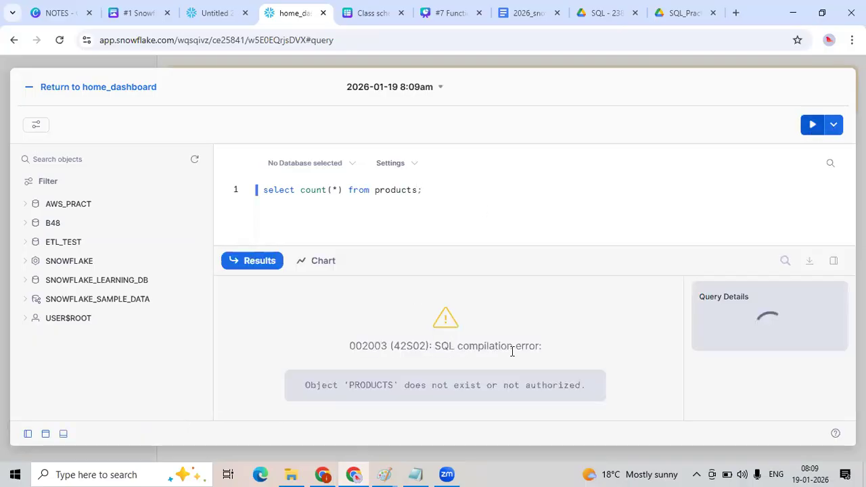
click(333, 174)
click(386, 250)
click(485, 254)
click(772, 202)
click(813, 128)
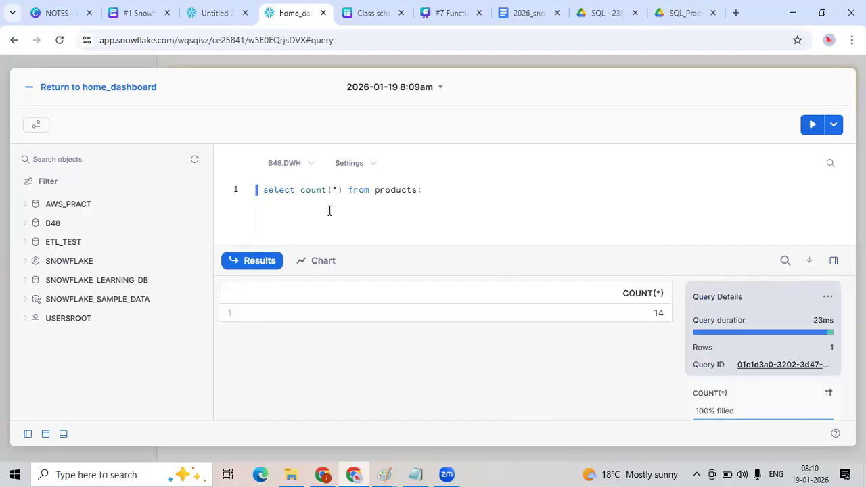
click(72, 87)
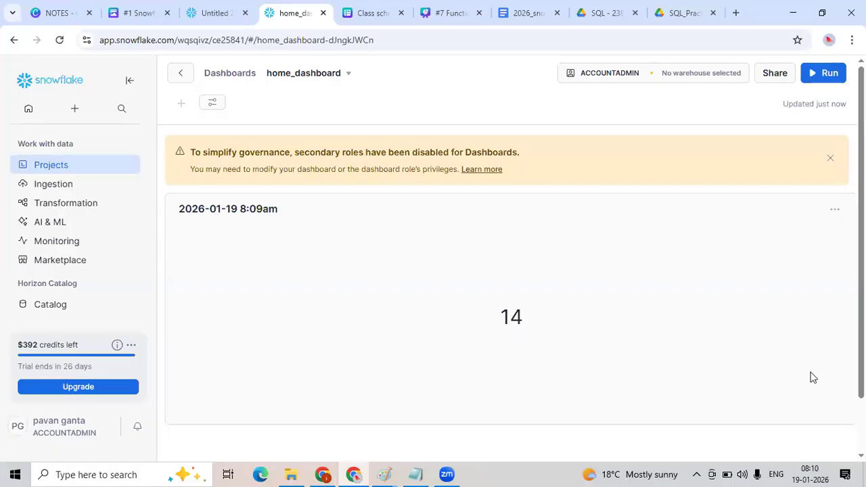
Review the tile's query from its menu, go back to the dashboard, and dismiss the secondary-roles notice.
click(835, 210)
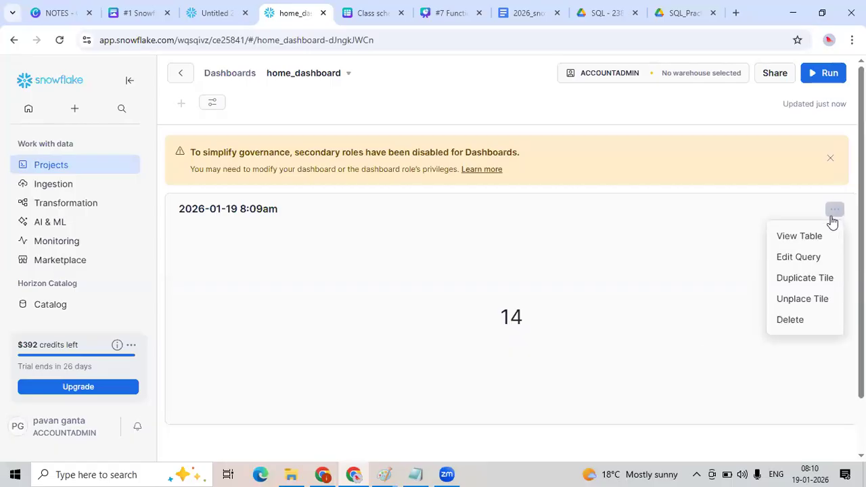
click(225, 215)
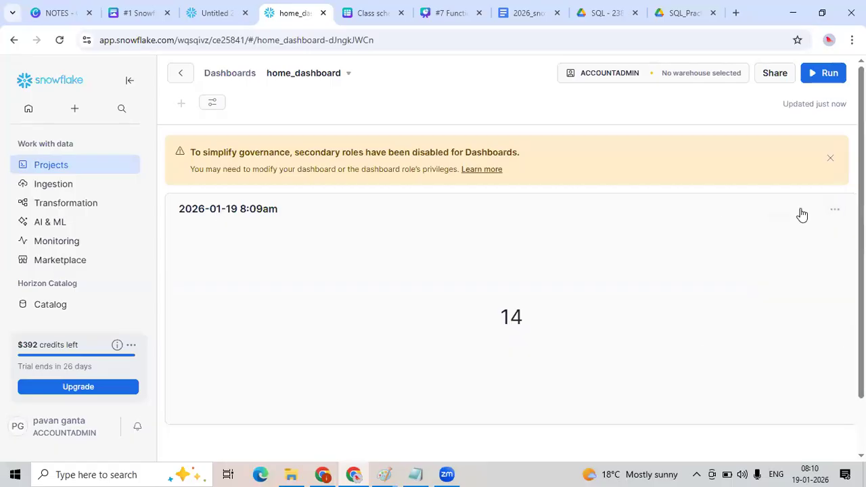
click(835, 210)
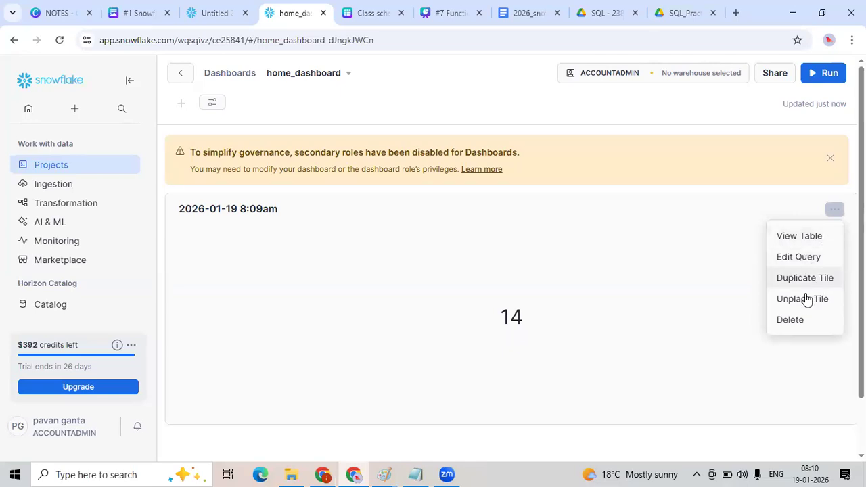
click(804, 240)
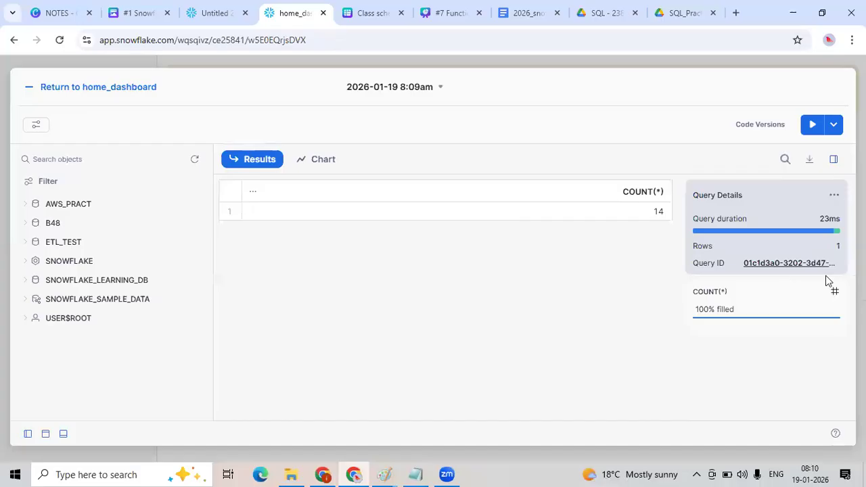
click(31, 93)
click(833, 158)
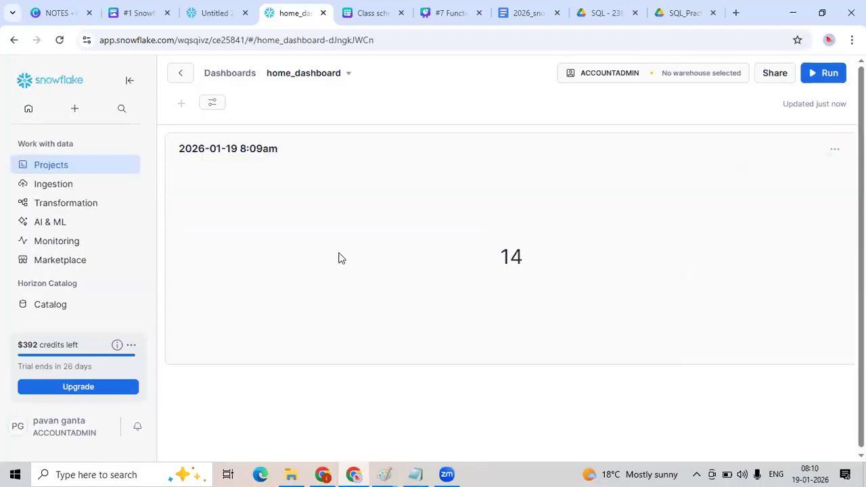
Duplicate the count tile and change the copy's query to count rows from customer, then run it.
click(834, 150)
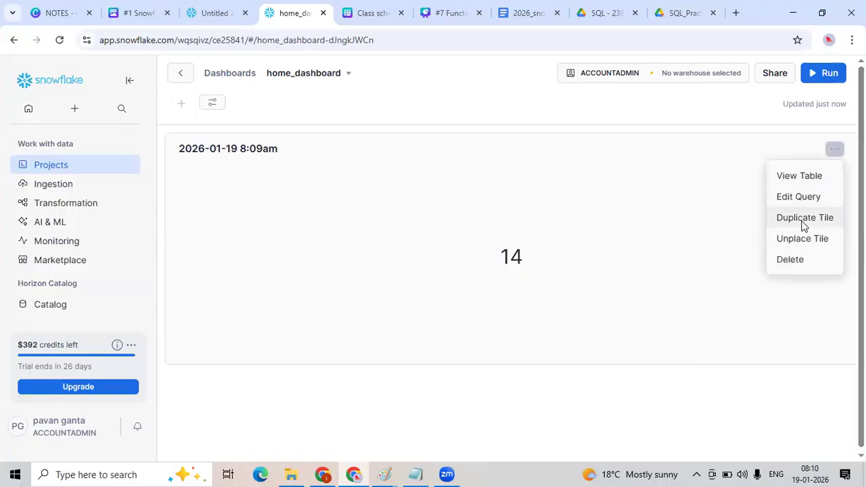
click(804, 220)
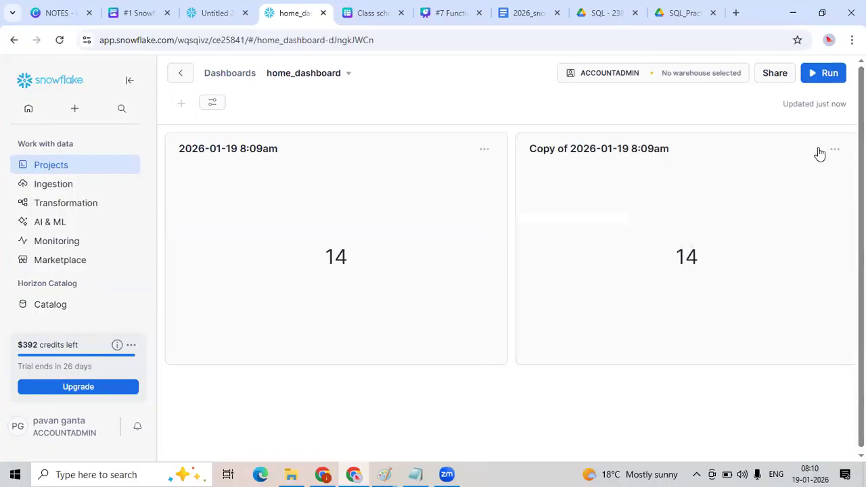
click(832, 150)
click(809, 199)
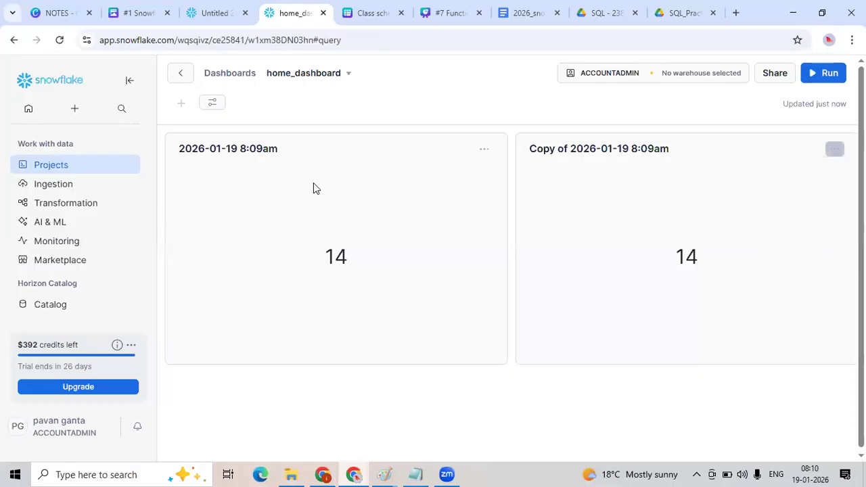
text(customer;)
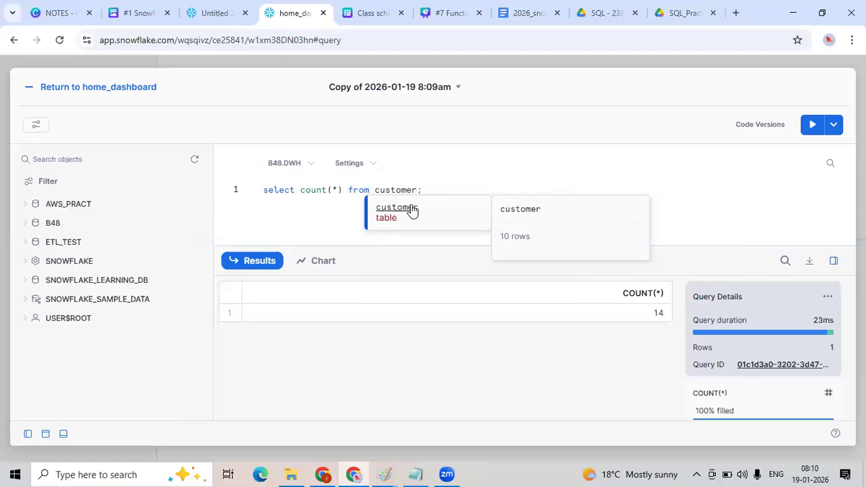
key(Escape)
click(810, 124)
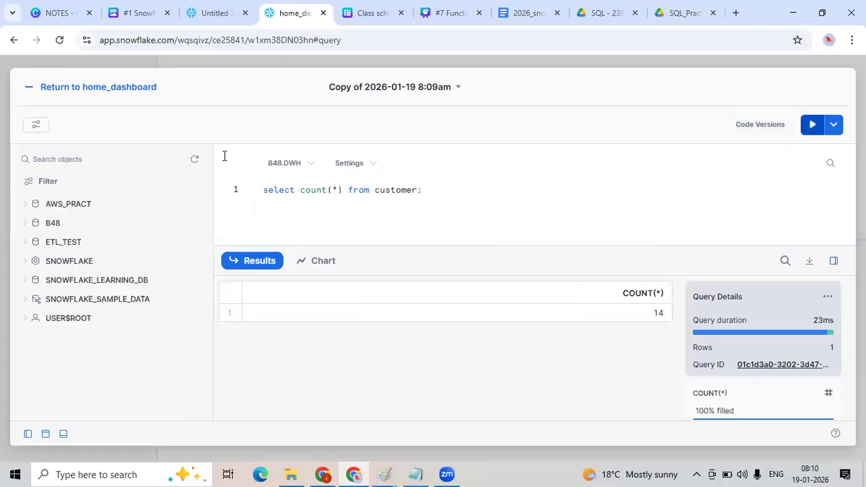
click(27, 89)
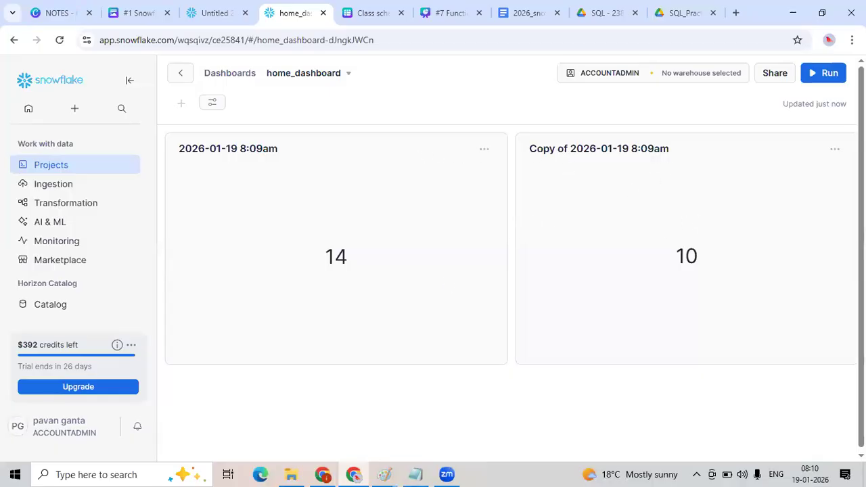
Change the copied tile's query to count rows from sales and run it.
click(835, 149)
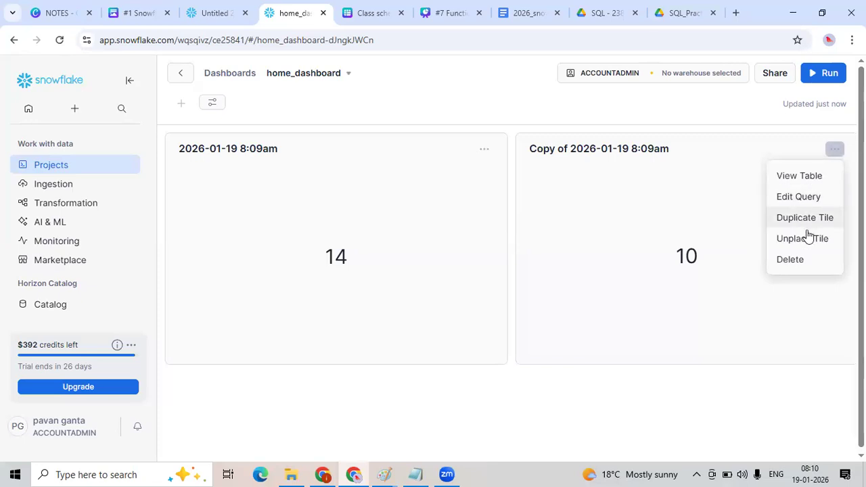
click(791, 198)
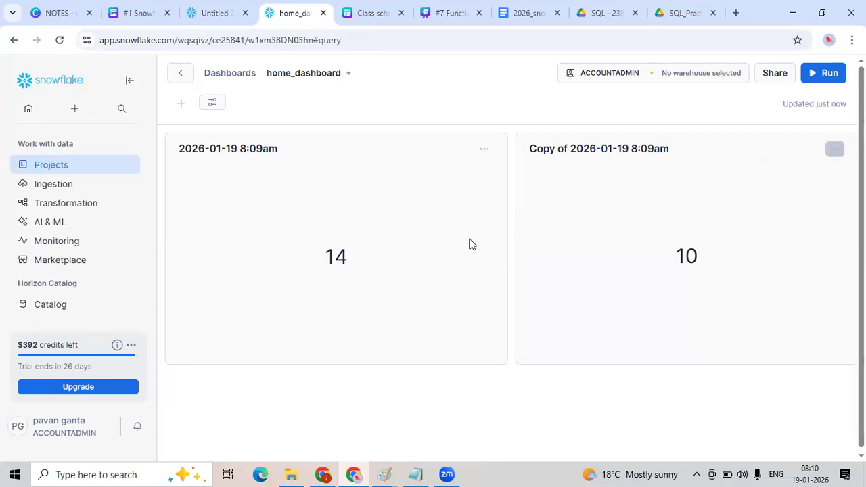
double_click(390, 190)
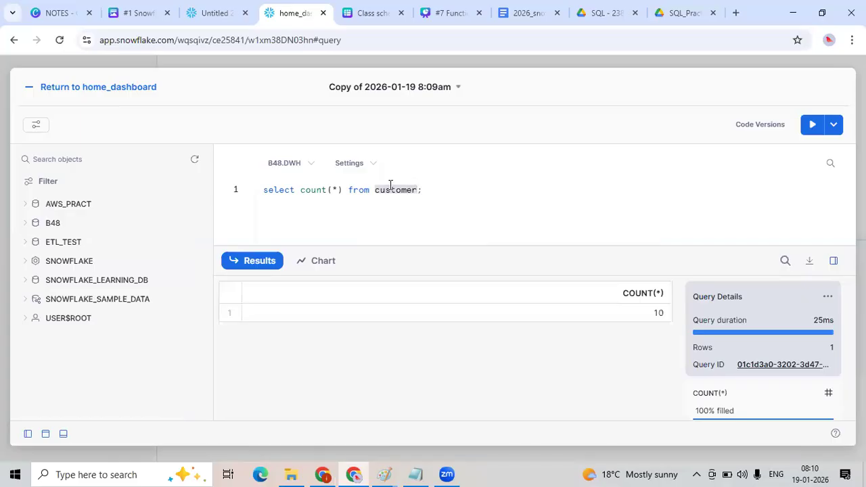
text(sales)
click(809, 124)
click(776, 260)
click(81, 86)
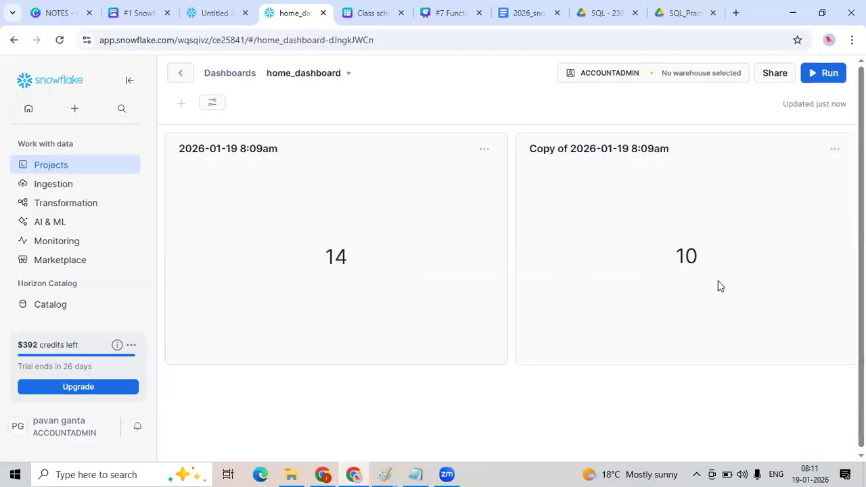
Duplicate the copied sales count tile.
drag(601, 309, 603, 264)
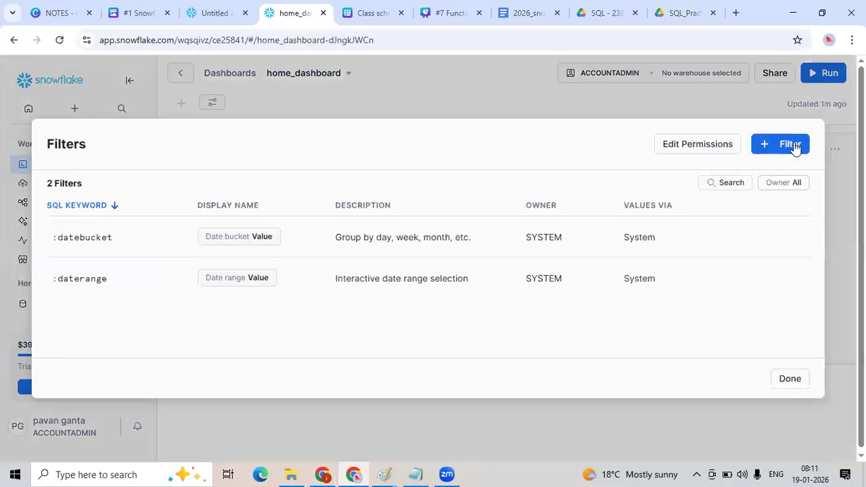
click(788, 379)
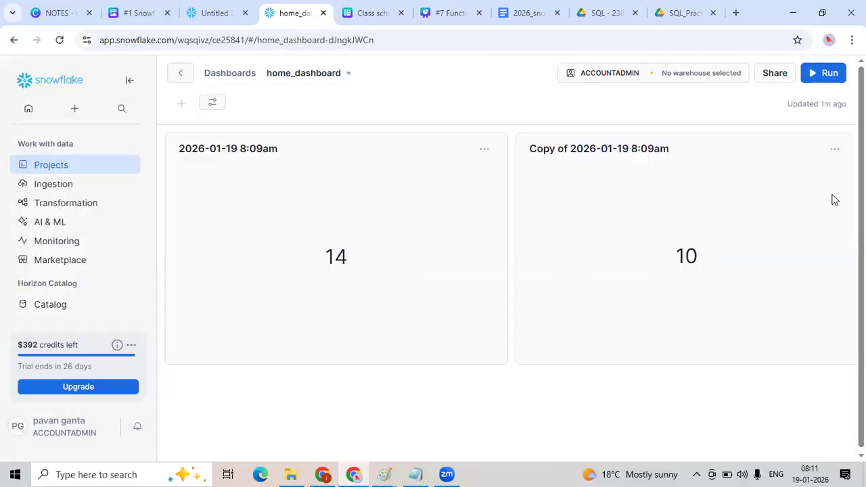
click(835, 145)
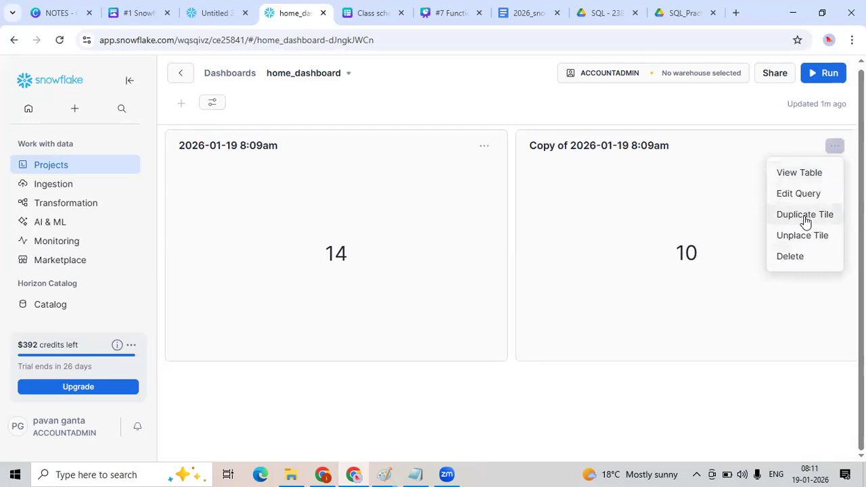
click(802, 215)
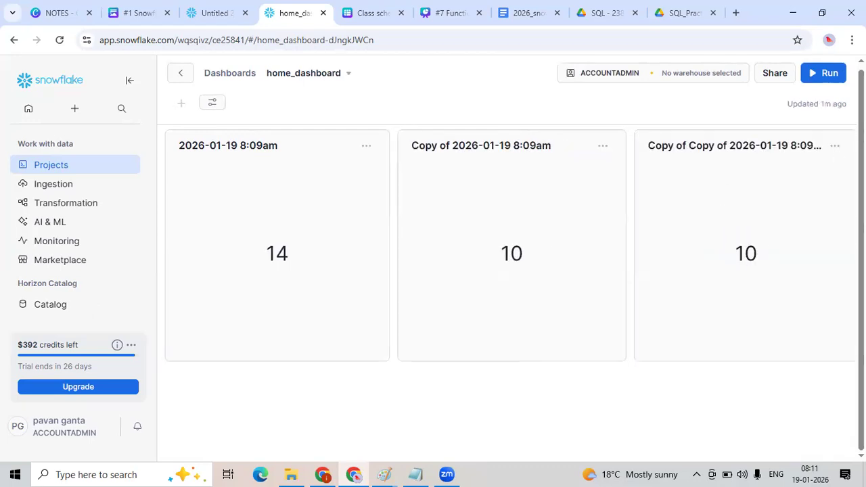
Change the second copy's query to count rows from customer and return to the dashboard.
click(833, 148)
click(797, 195)
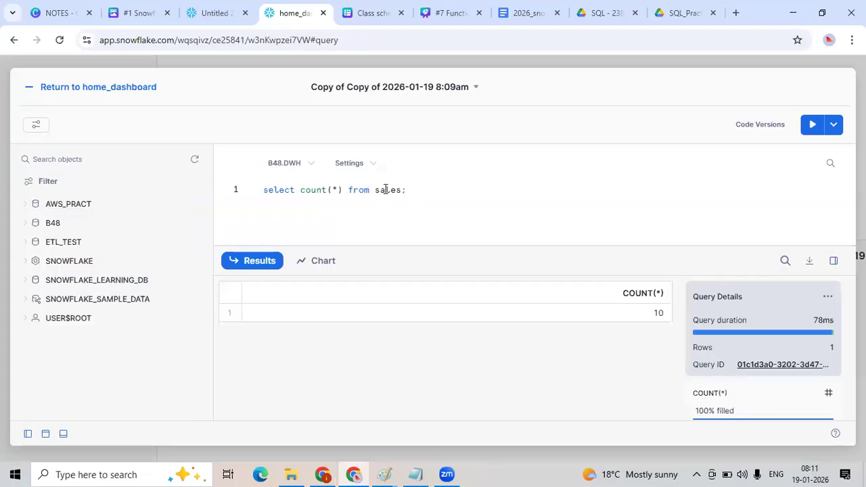
double_click(382, 190)
text(customer)
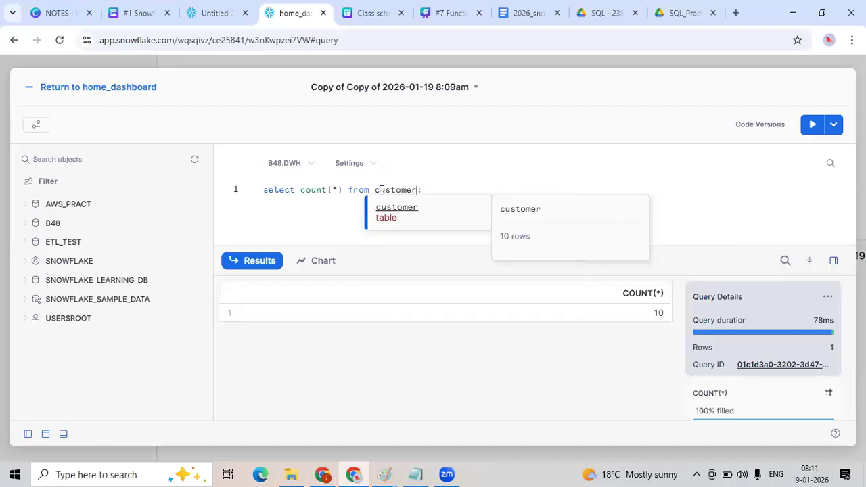
click(406, 214)
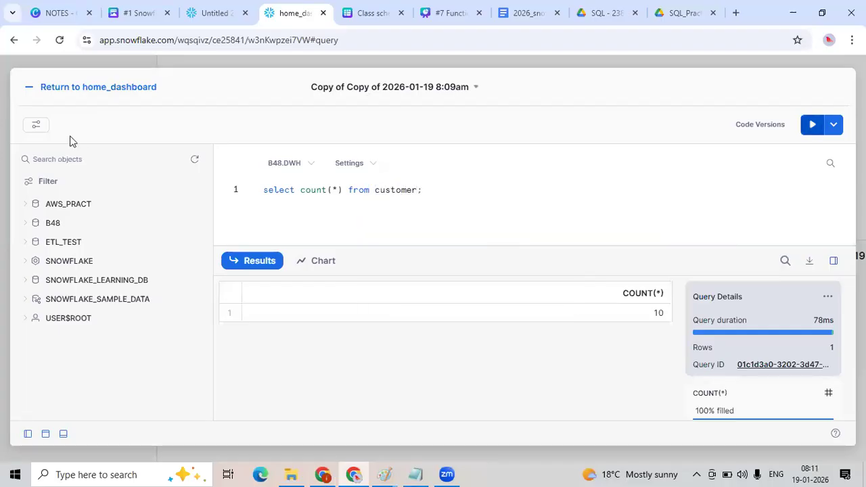
click(67, 87)
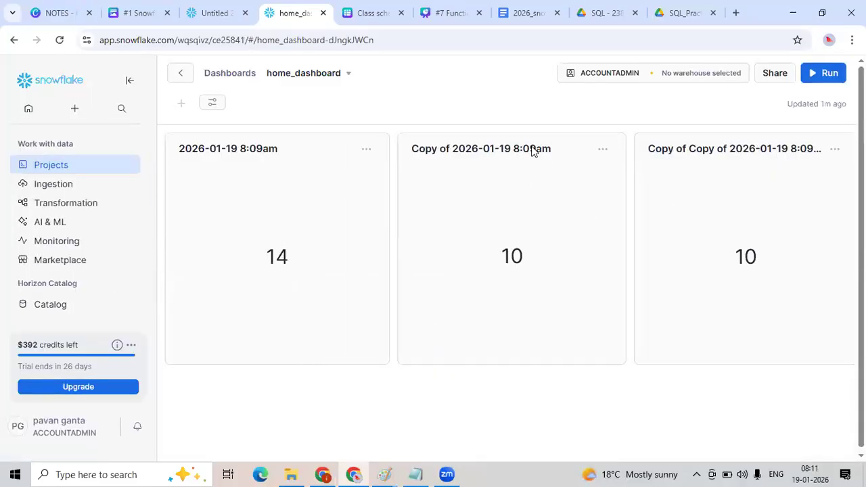
Open the original products count tile's query and rename it to customer.
click(367, 149)
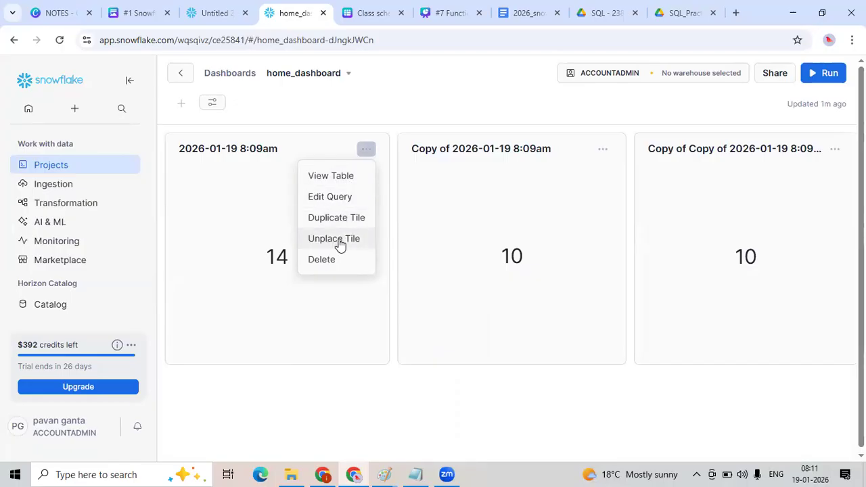
click(347, 197)
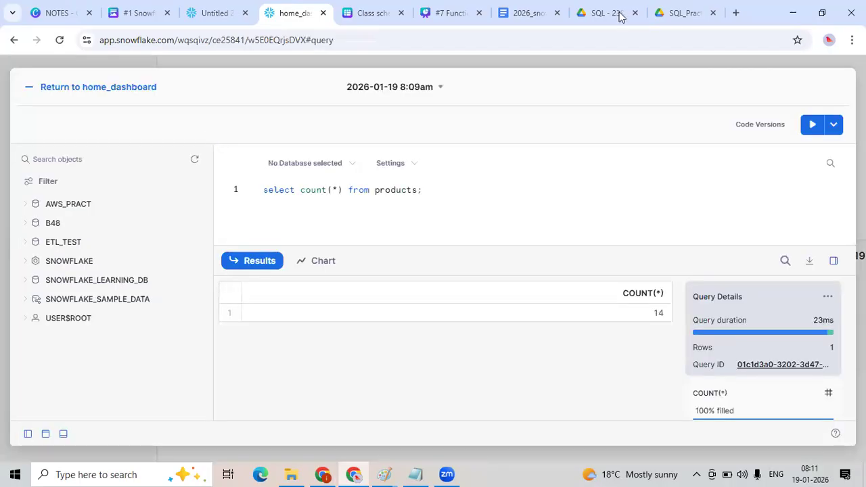
click(440, 87)
text(customer)
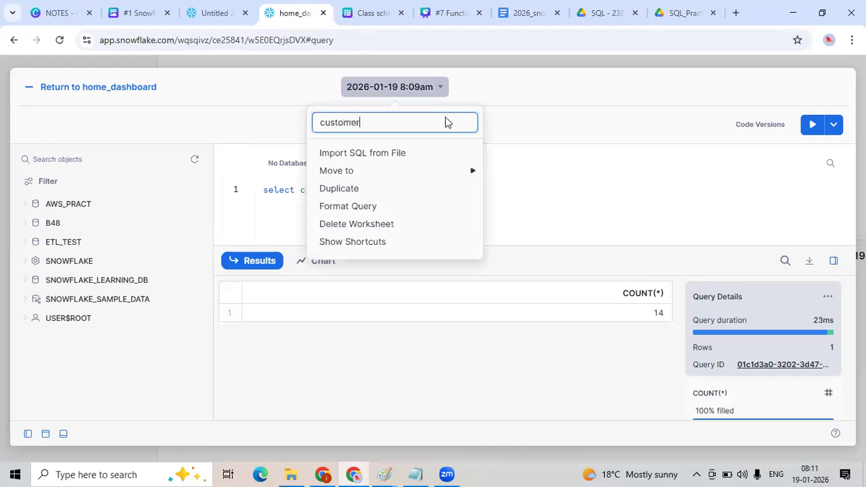
key(Return)
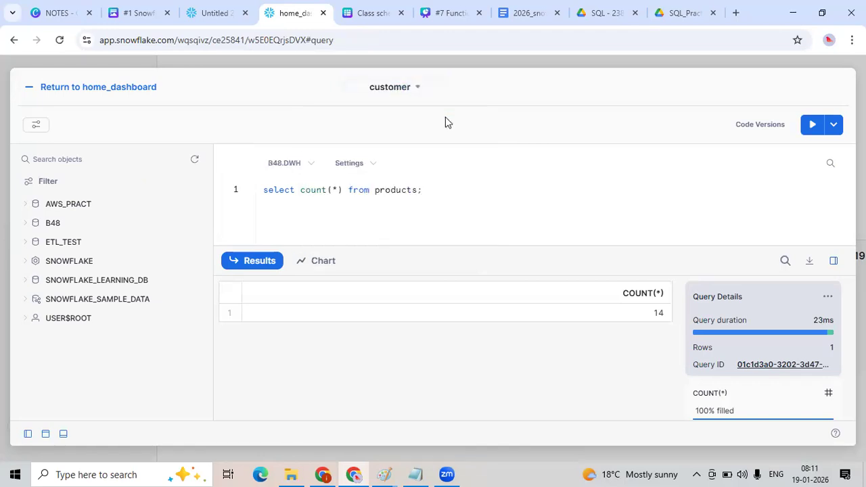
Rename the products count query to "Products count" and return to the dashboard.
click(389, 88)
text(Products c)
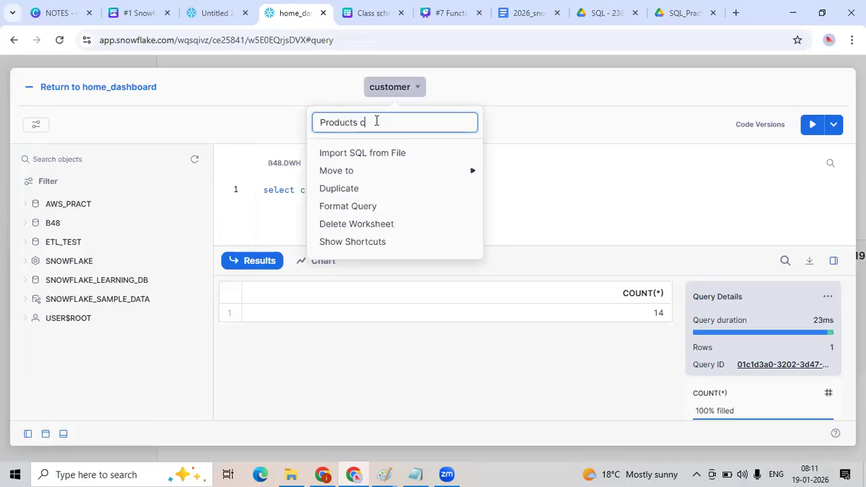
text(ount)
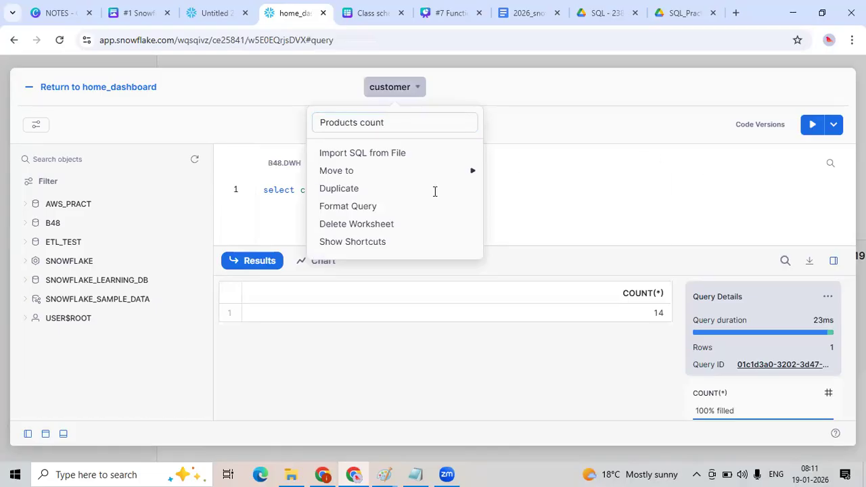
key(Return)
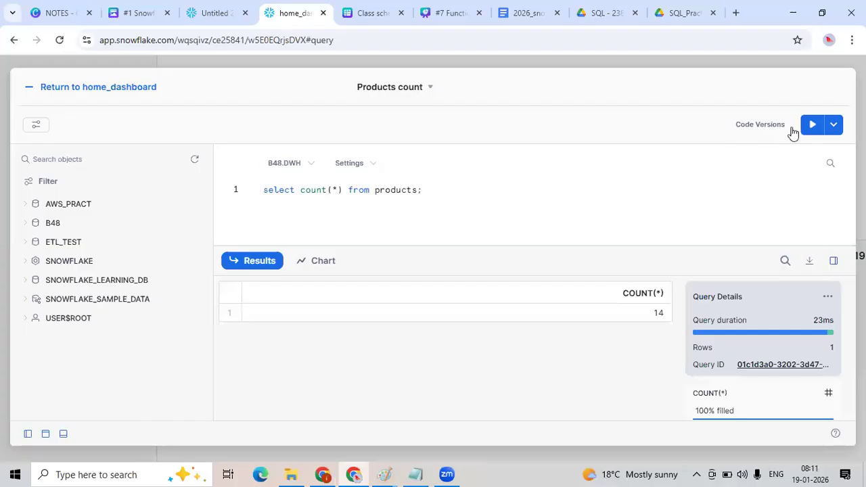
click(101, 91)
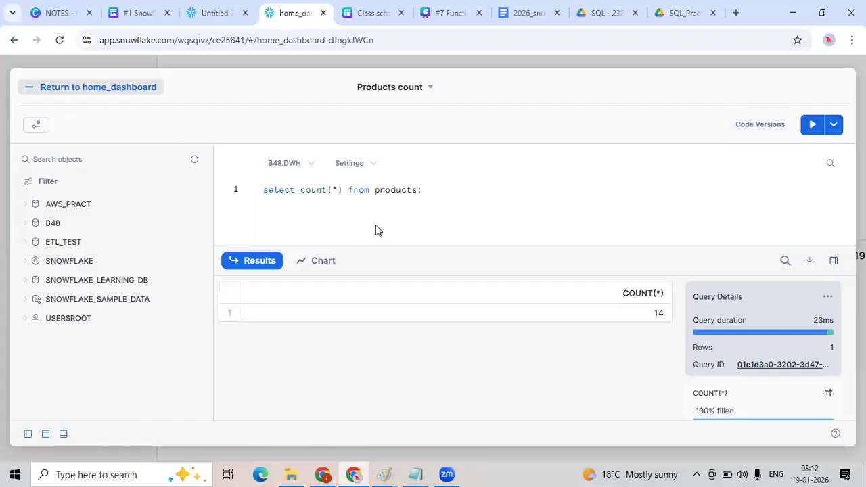
Open the first copied sales tile's query and rename it to "Total sales".
scroll(512, 301, down, 2)
drag(467, 275, 394, 215)
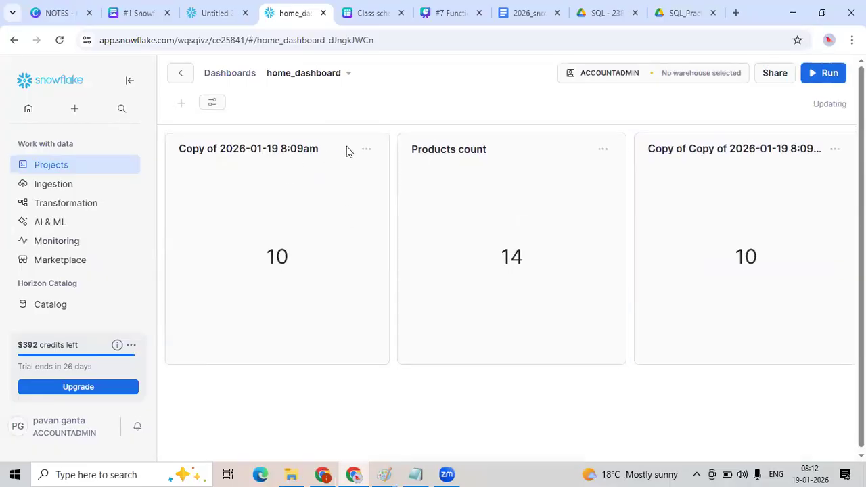
click(366, 149)
click(342, 197)
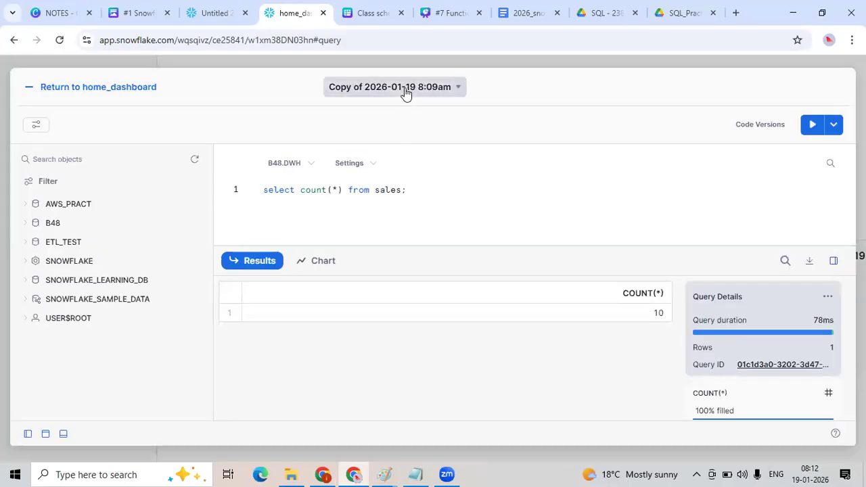
click(405, 91)
text(Total sales)
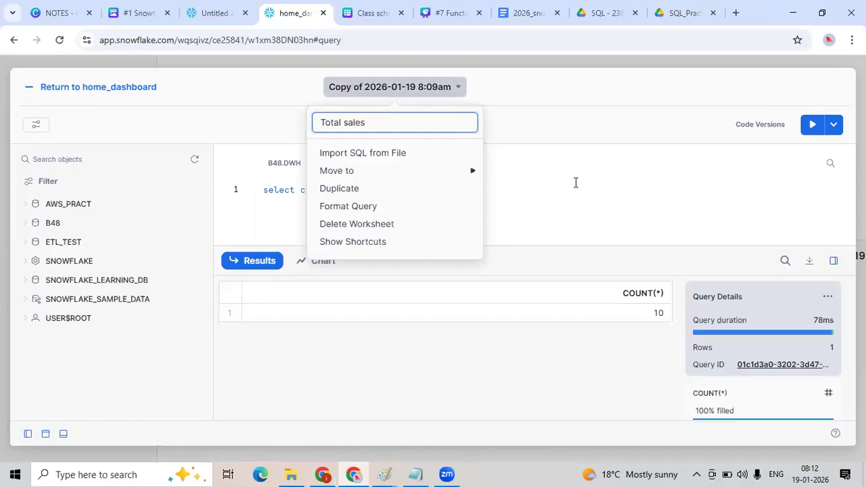
click(261, 213)
Change the Total sales query to sum quantitysold from sales and return to the dashboard.
double_click(311, 191)
text(sum(*) from sales;)
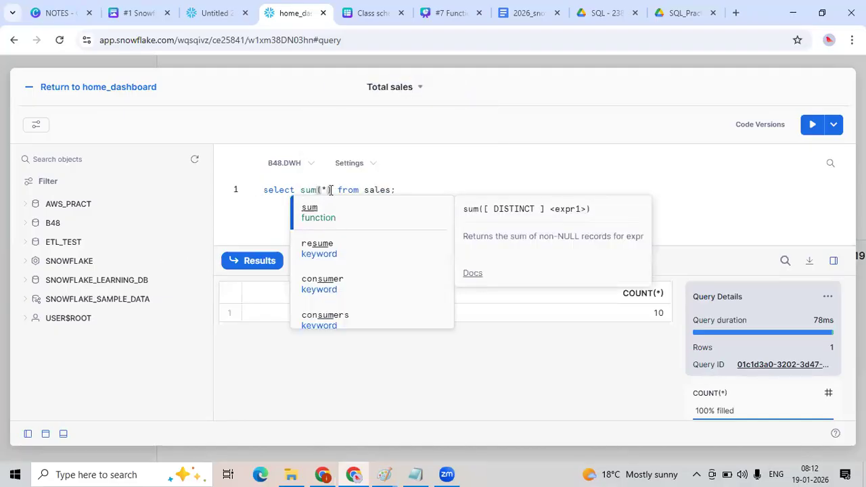
click(328, 190)
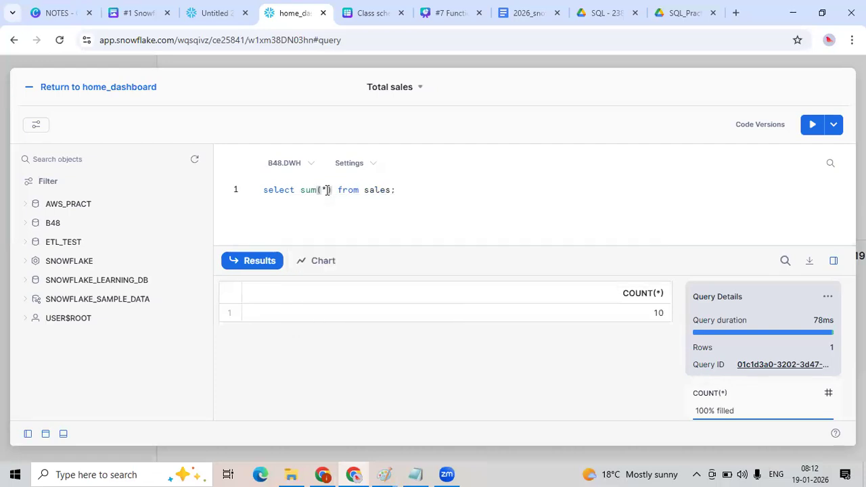
key(BackSpace)
text(q)
key(Down)
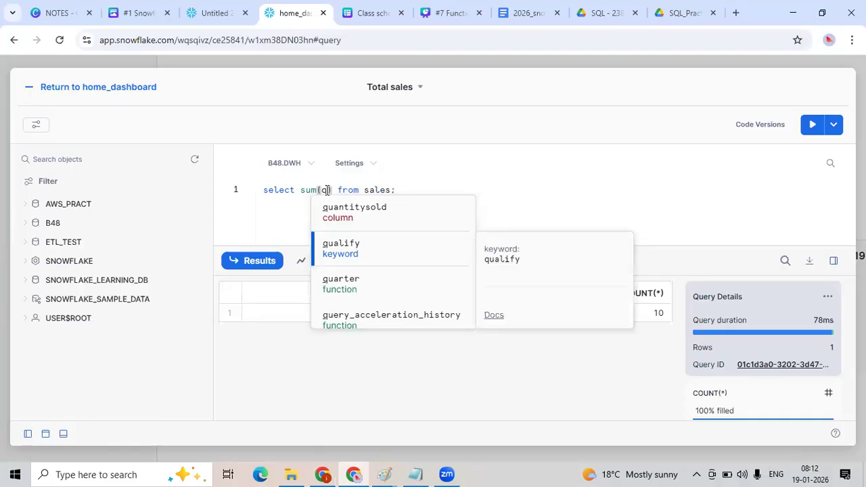
key(Up)
key(Return)
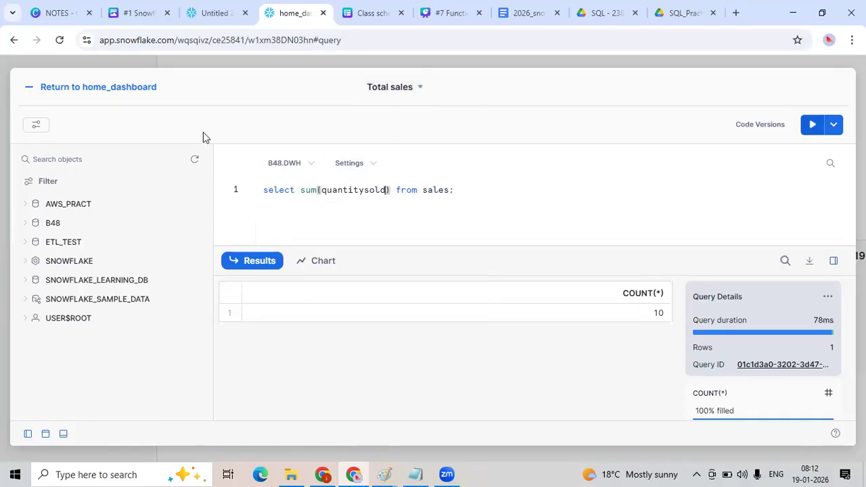
click(61, 89)
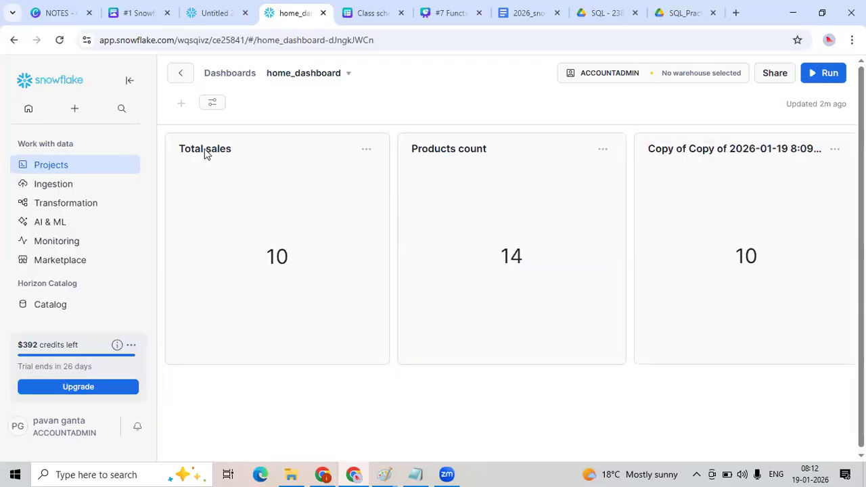
Reopen the Total sales query, run it, and return to the dashboard.
click(367, 149)
click(330, 197)
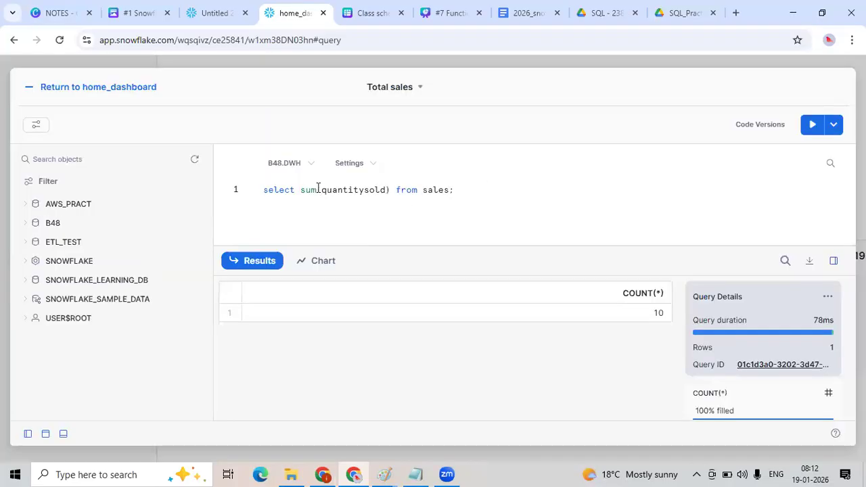
drag(454, 189, 257, 193)
click(812, 124)
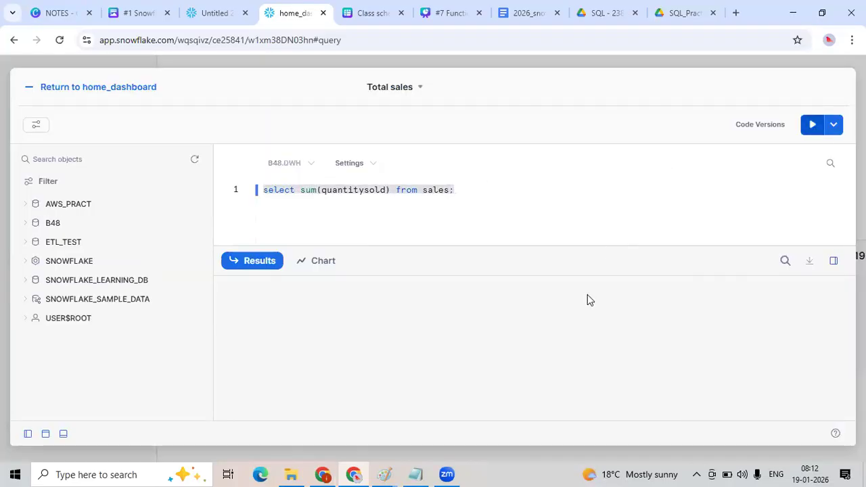
click(90, 95)
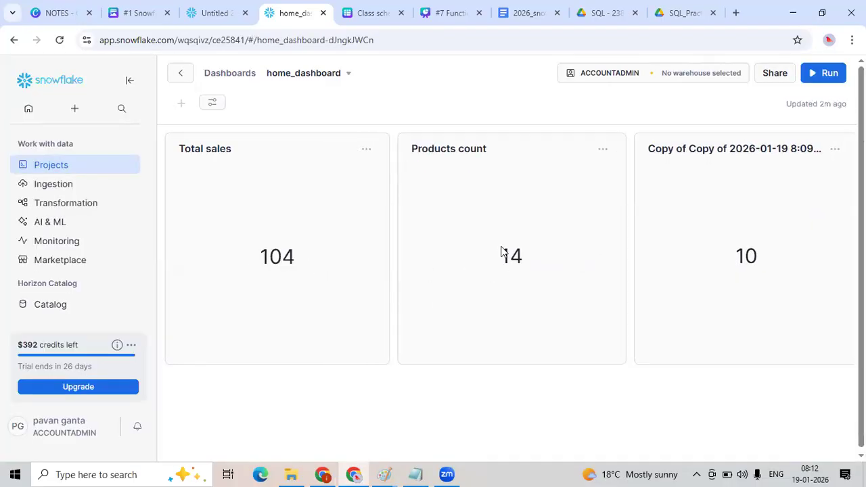
Rename the customer count tile's query to "Active Customer" and return to the dashboard.
click(835, 149)
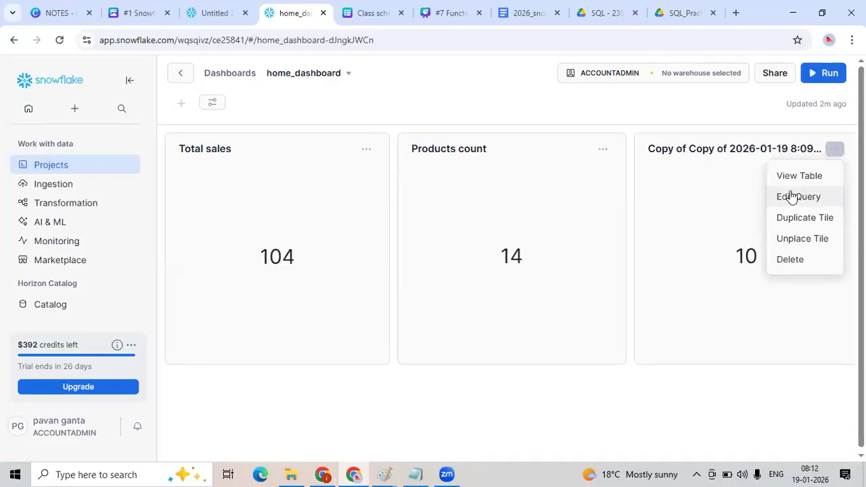
click(793, 197)
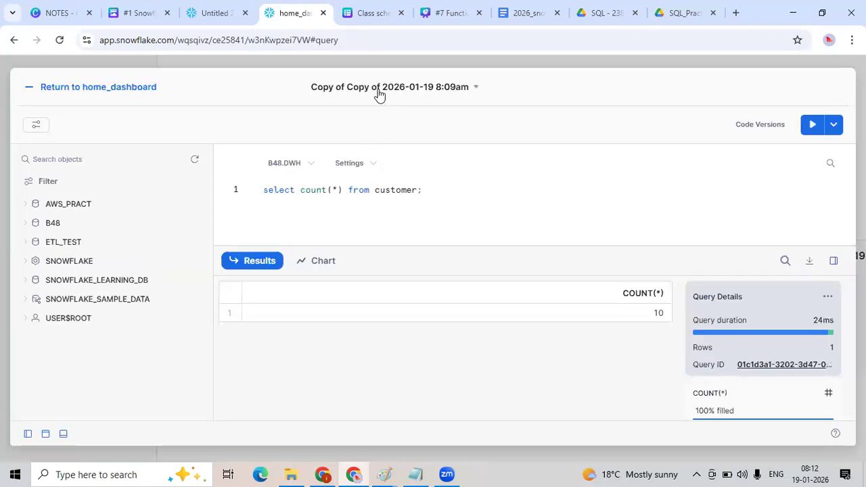
click(379, 92)
text(Active Custo)
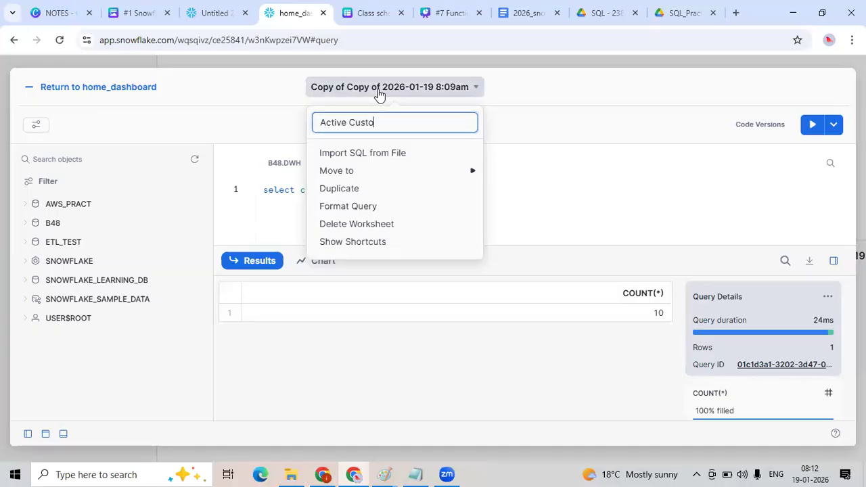
text(mer)
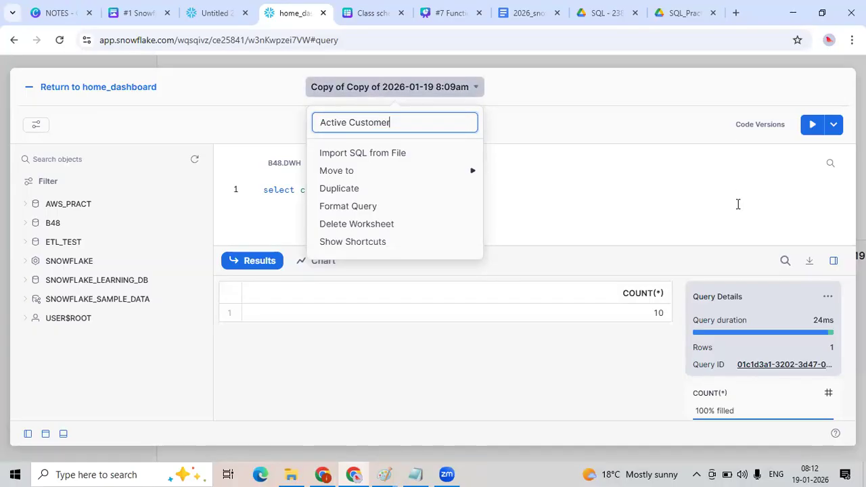
click(570, 176)
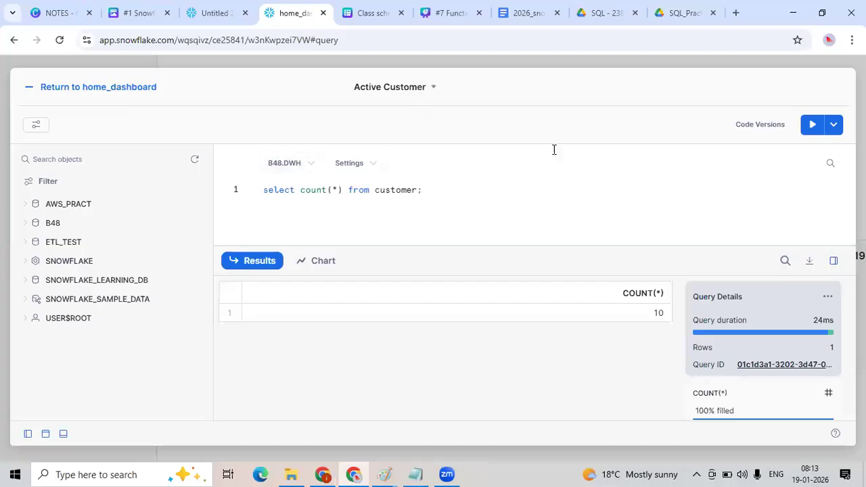
click(31, 87)
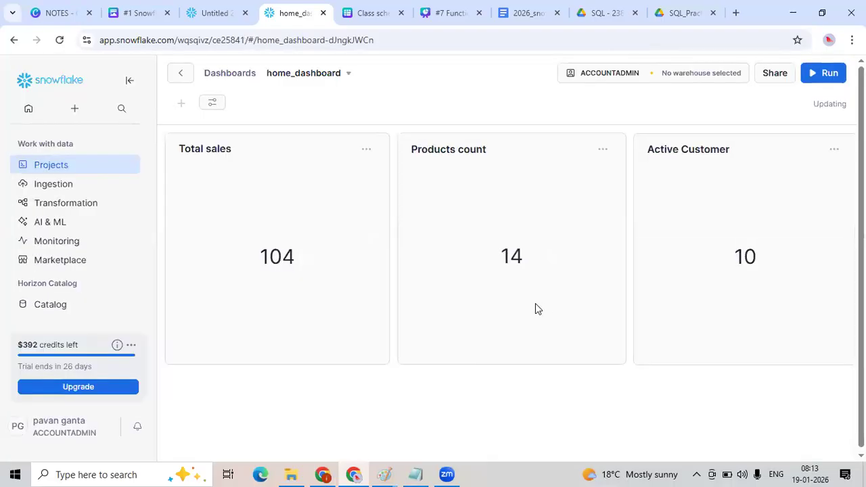
Duplicate the Active Customer tile and place the copy below the other tiles.
click(835, 146)
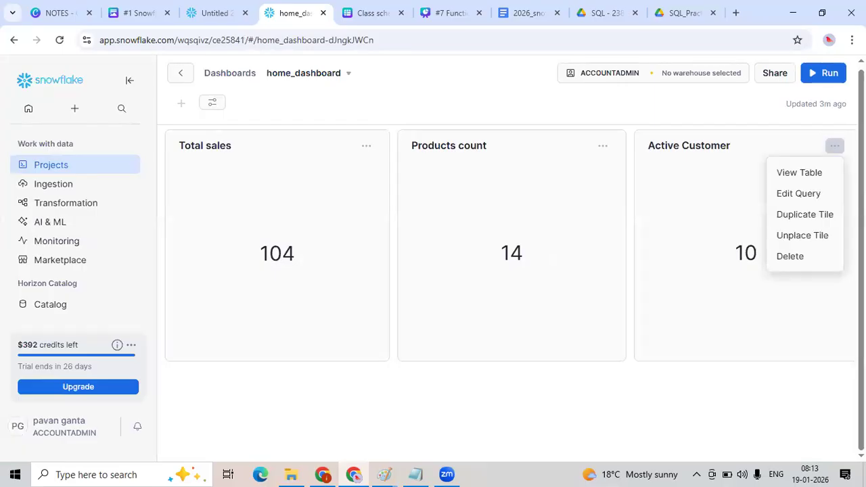
click(817, 215)
drag(768, 288, 573, 408)
scroll(596, 341, down, 3)
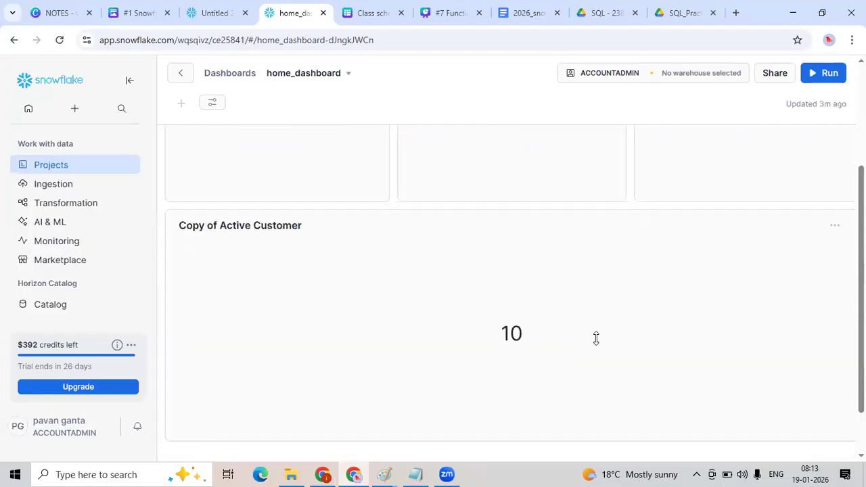
Open the copied tile's query and paste in a category group-by query copied from the Untitled worksheet tab.
click(834, 230)
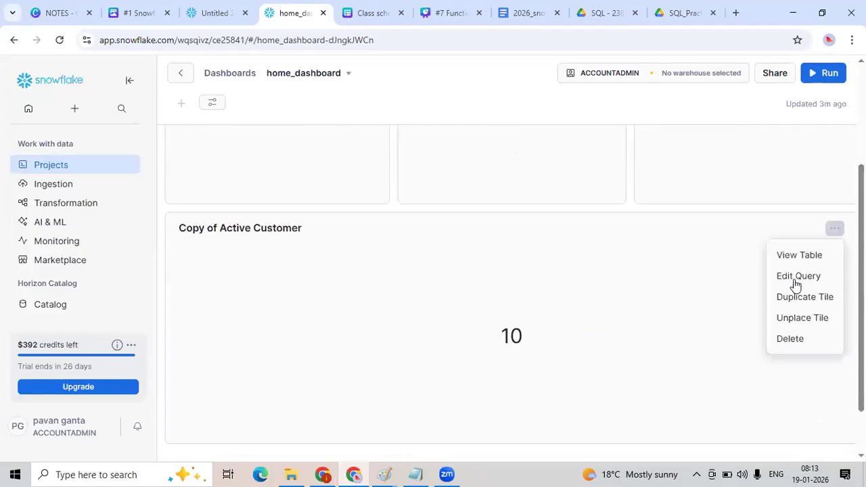
click(793, 278)
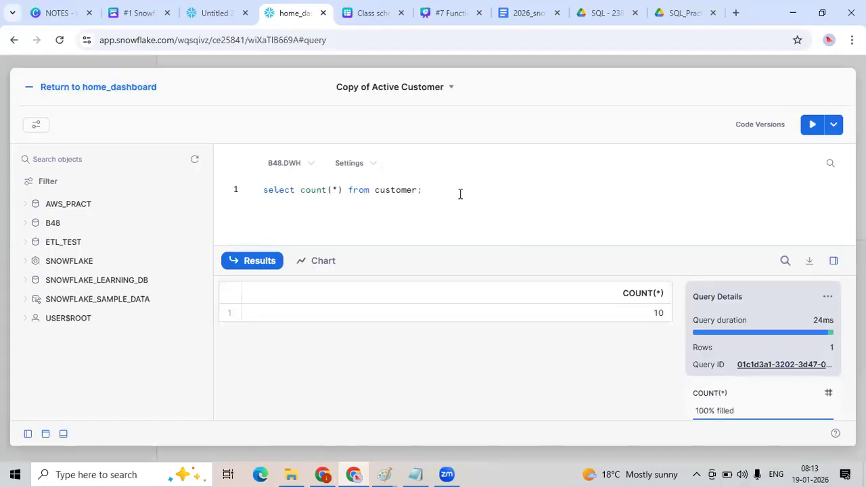
key(ctrl+a)
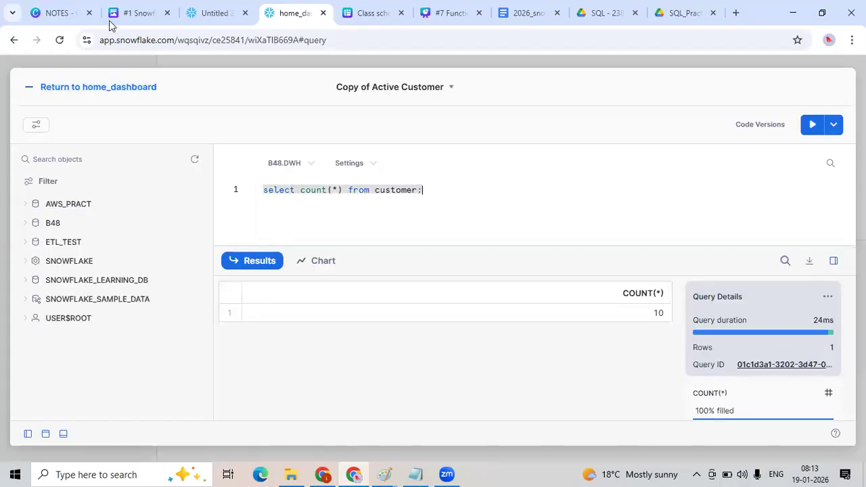
click(203, 15)
scroll(399, 200, up, 1)
drag(390, 232, 215, 218)
key(ctrl+c)
click(294, 13)
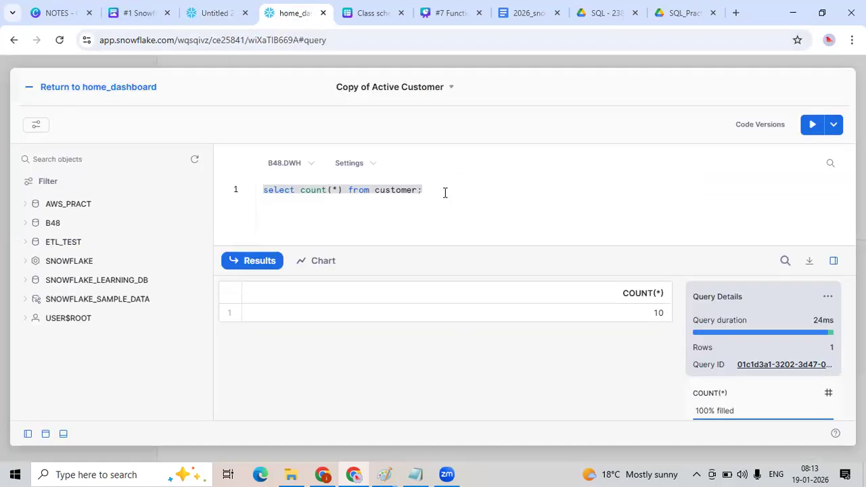
key(ctrl+v)
Change the aggregate to sum(sale) grouped by category and run the query.
double_click(369, 189)
text(sum)
click(382, 189)
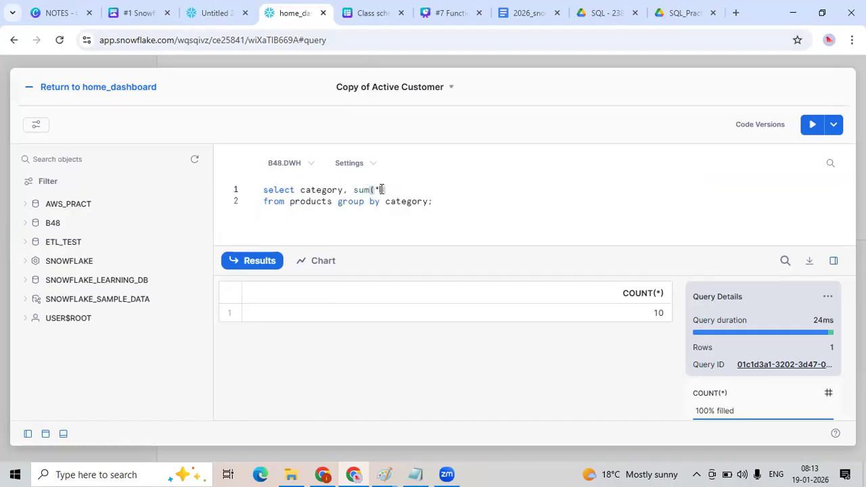
key(BackSpace)
text(sale)
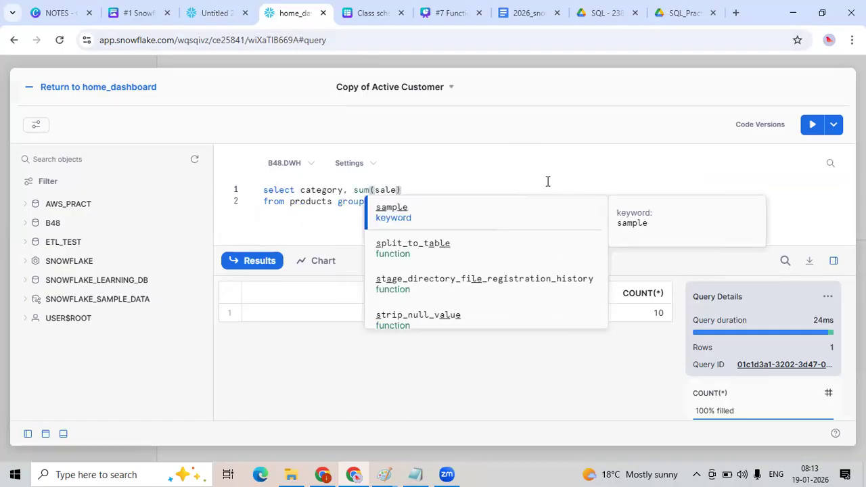
key(Escape)
key(ctrl+a)
click(812, 125)
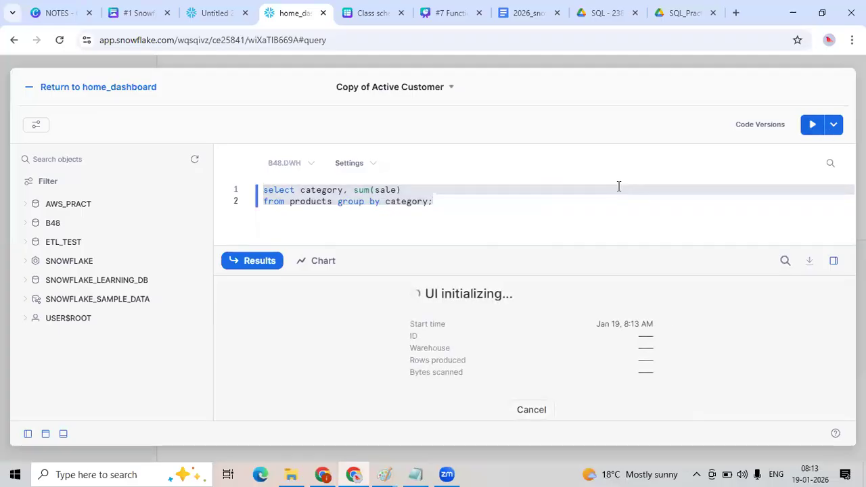
Replace the summed column with price and run the query summing price per category from products.
double_click(379, 190)
text(price)
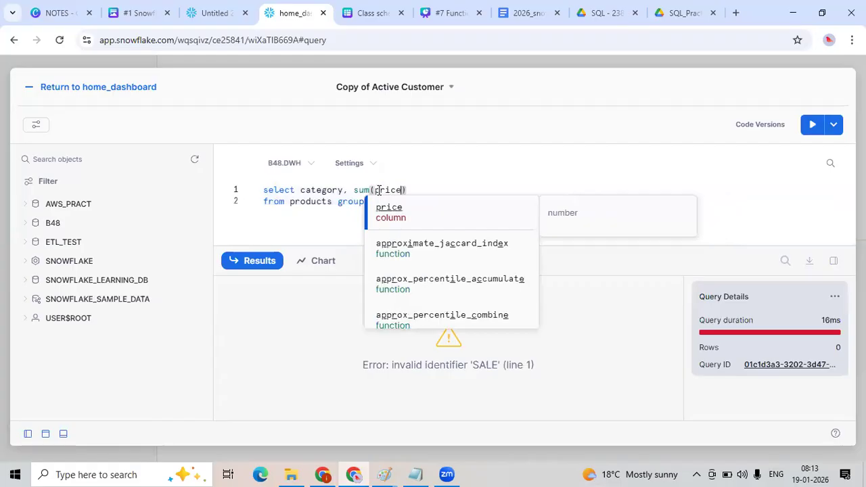
key(ctrl+a)
click(809, 130)
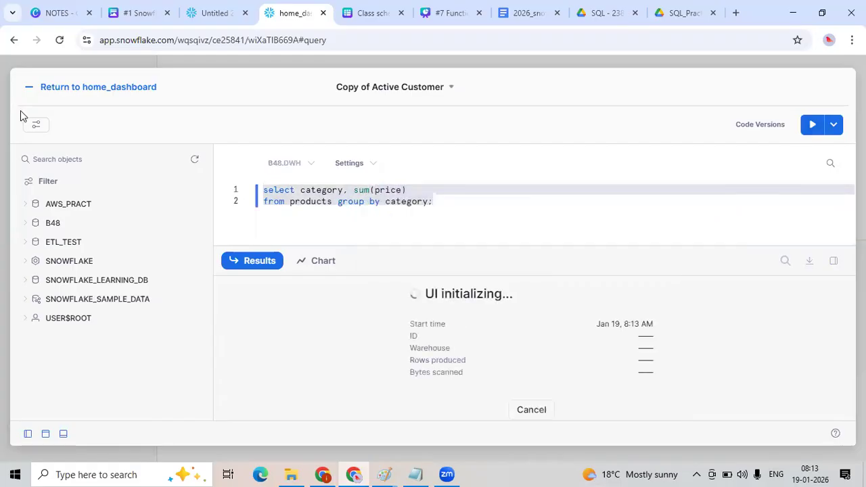
Switch the results to a chart and choose the Bar chart type.
click(313, 264)
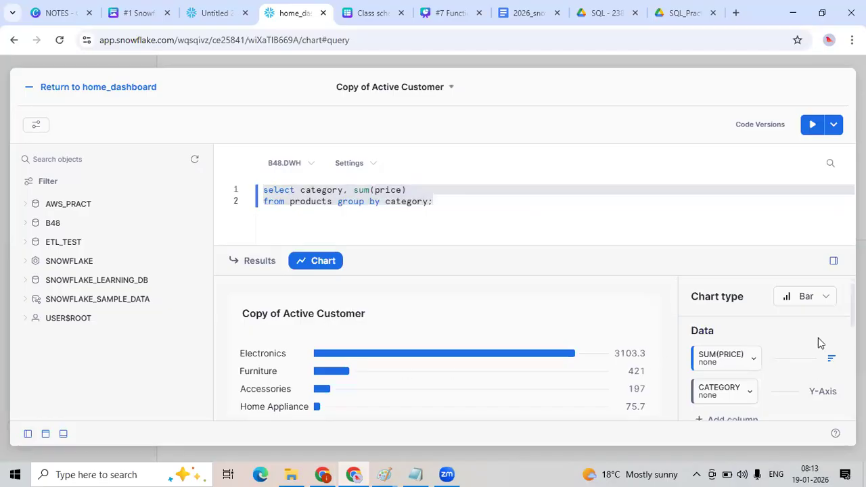
click(802, 298)
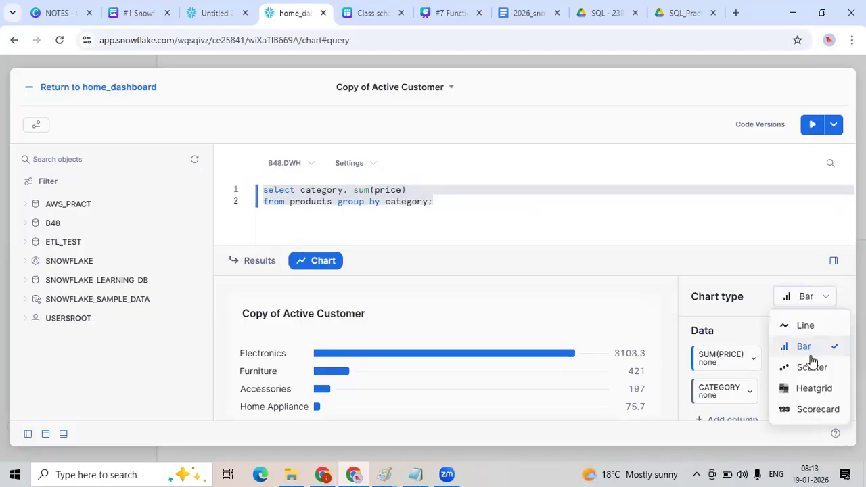
click(809, 350)
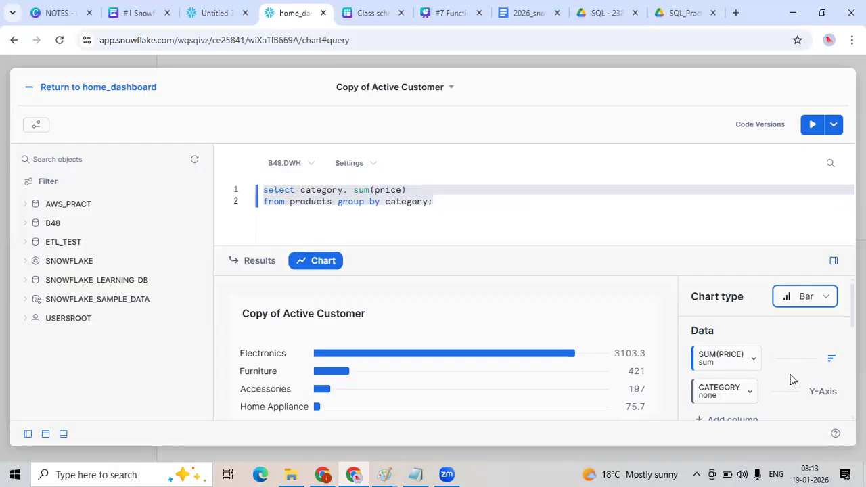
Scroll through the chart settings to review the data and appearance options.
scroll(740, 383, down, 2)
scroll(793, 387, up, 1)
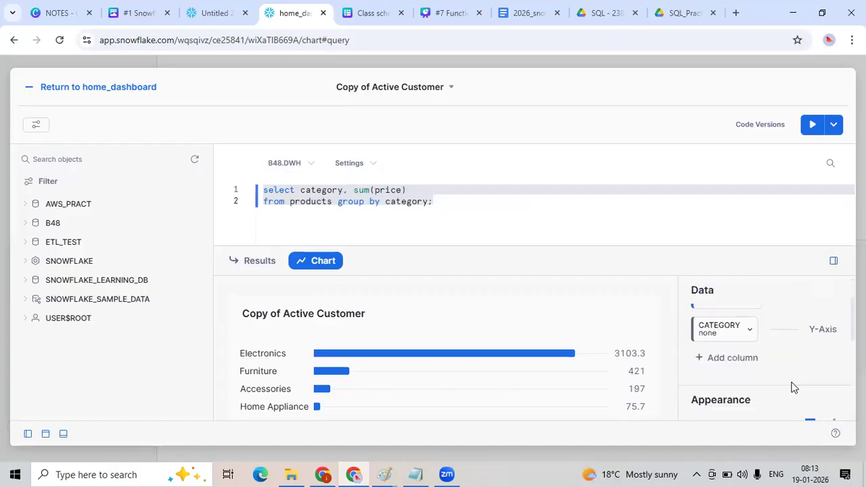
scroll(795, 387, up, 1)
scroll(814, 332, down, 2)
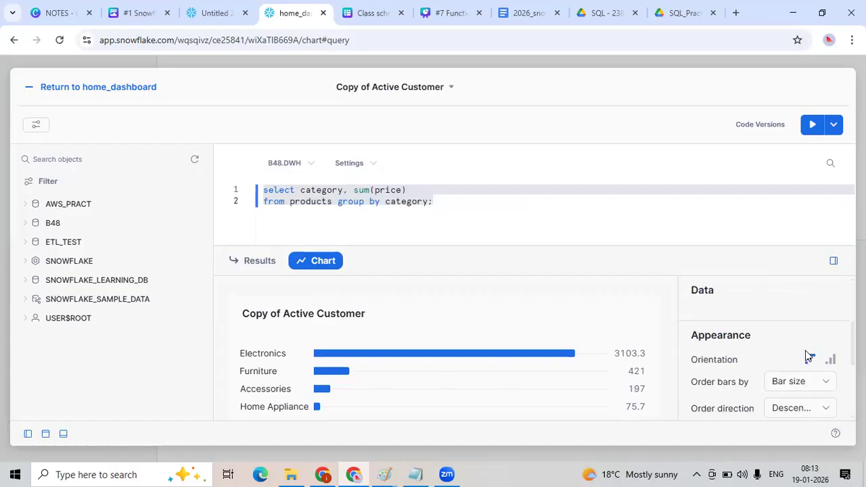
scroll(816, 386, down, 1)
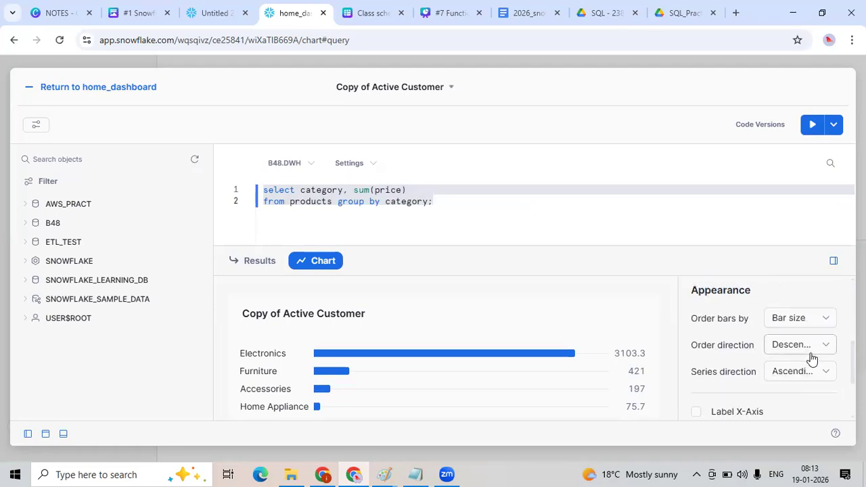
scroll(809, 390, down, 1)
scroll(786, 368, up, 2)
scroll(785, 364, up, 2)
Switch the chart type to Line and compare the chart with the results table.
click(806, 302)
click(811, 328)
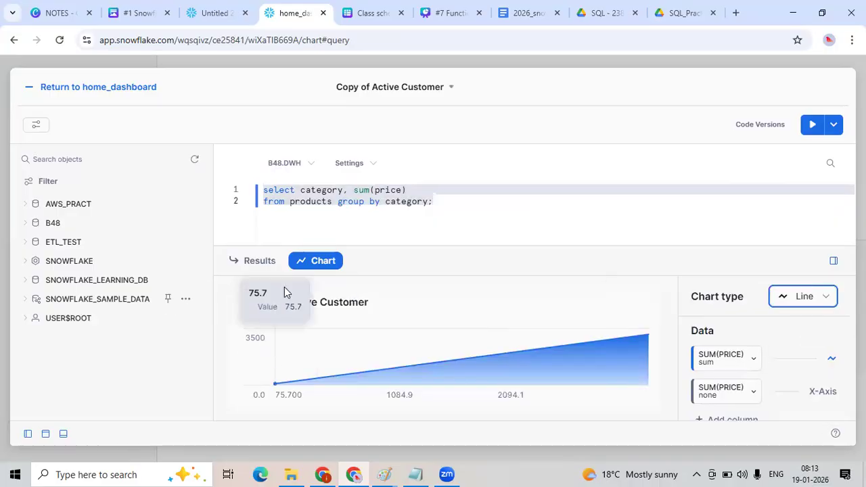
click(256, 266)
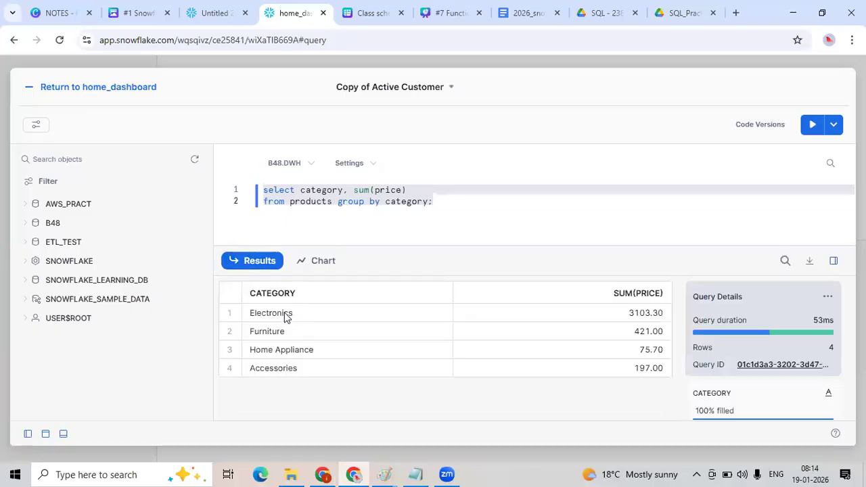
click(286, 317)
click(311, 267)
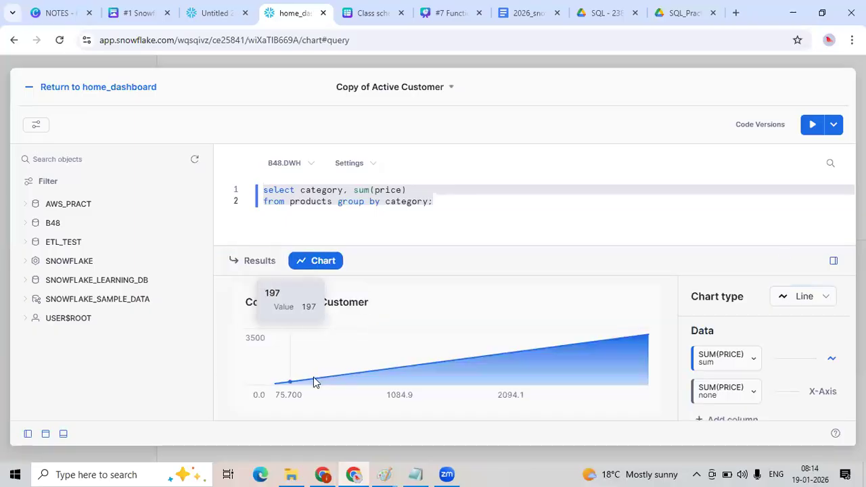
Try changing the first data column to CATEGORY, then restore it to SUM(PRICE).
scroll(766, 395, down, 1)
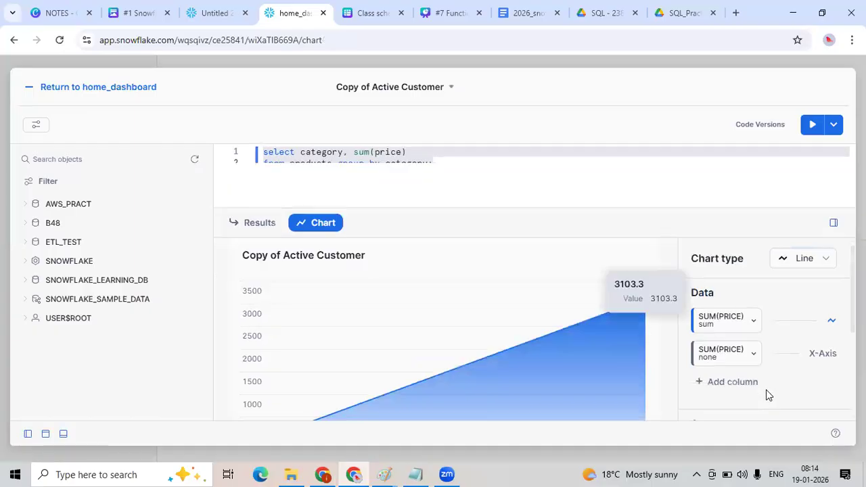
scroll(768, 394, down, 2)
click(752, 256)
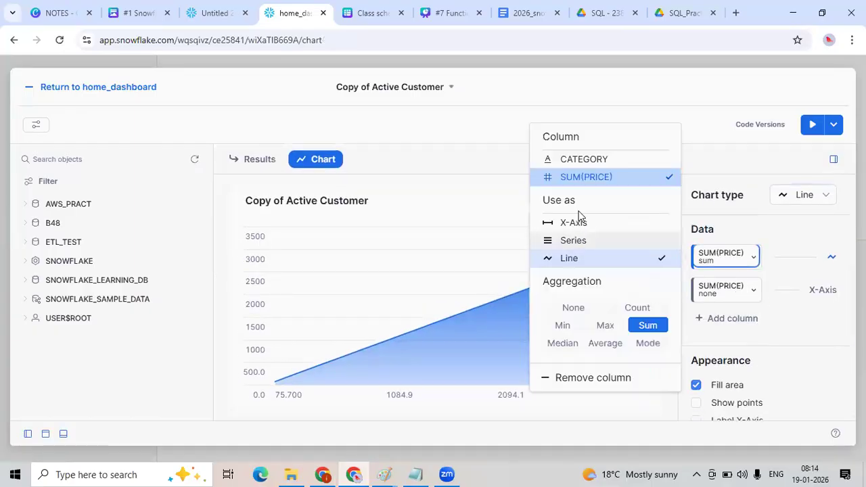
click(734, 292)
click(731, 262)
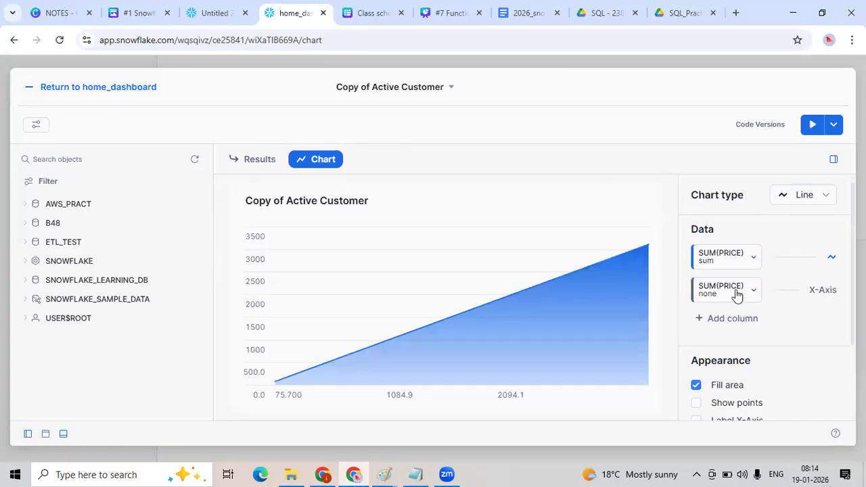
Try using CATEGORY as a series and line column, then restore the original column assignments.
click(735, 293)
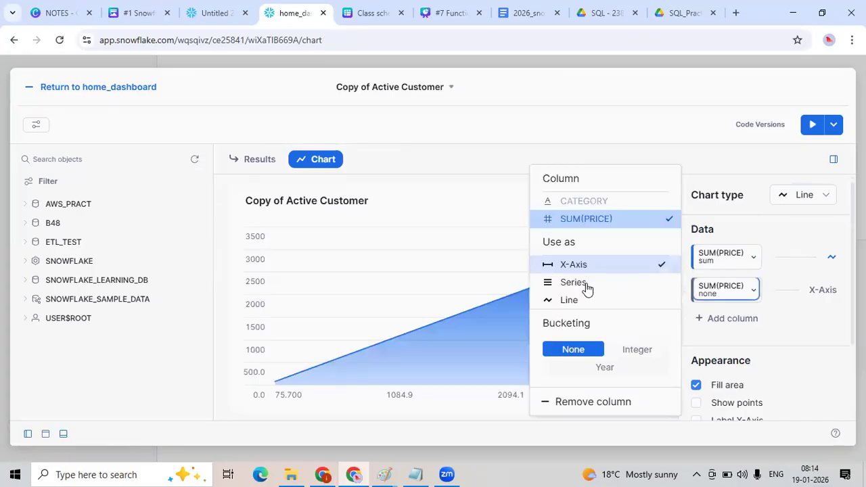
double_click(571, 200)
click(570, 207)
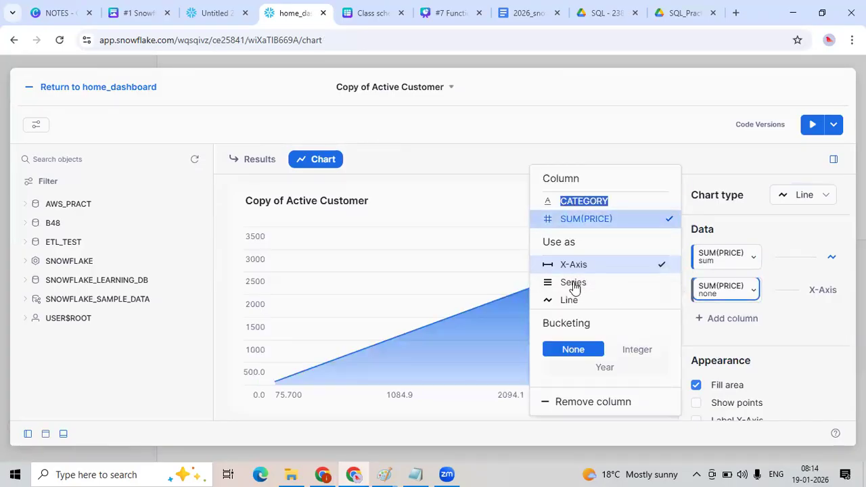
click(574, 283)
click(572, 202)
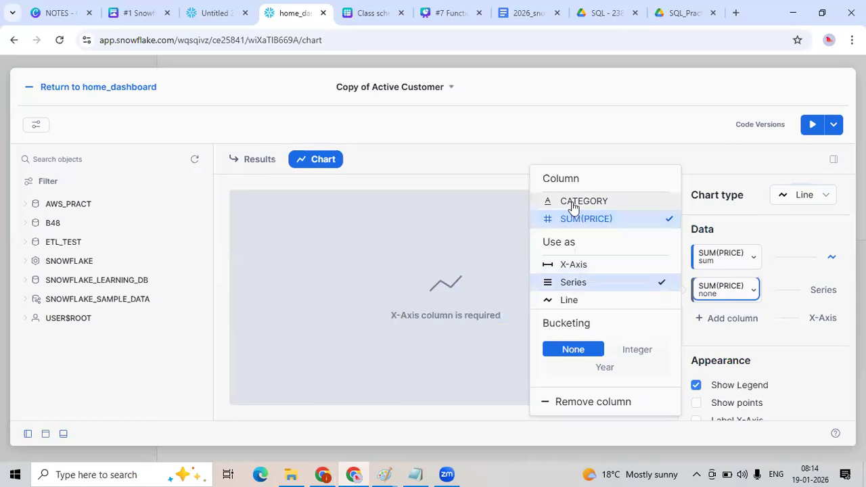
click(747, 298)
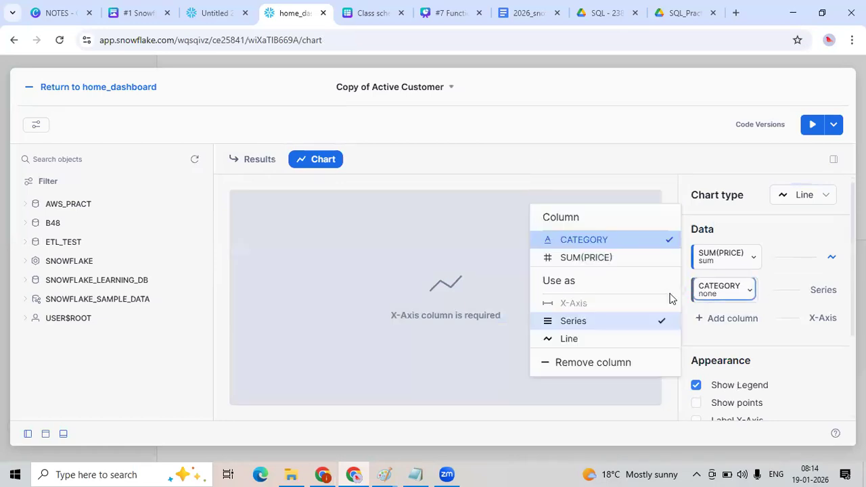
click(574, 341)
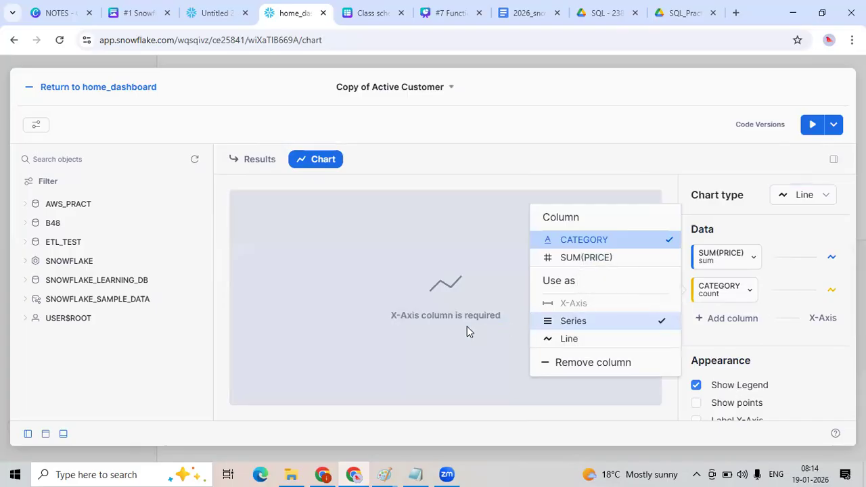
click(747, 264)
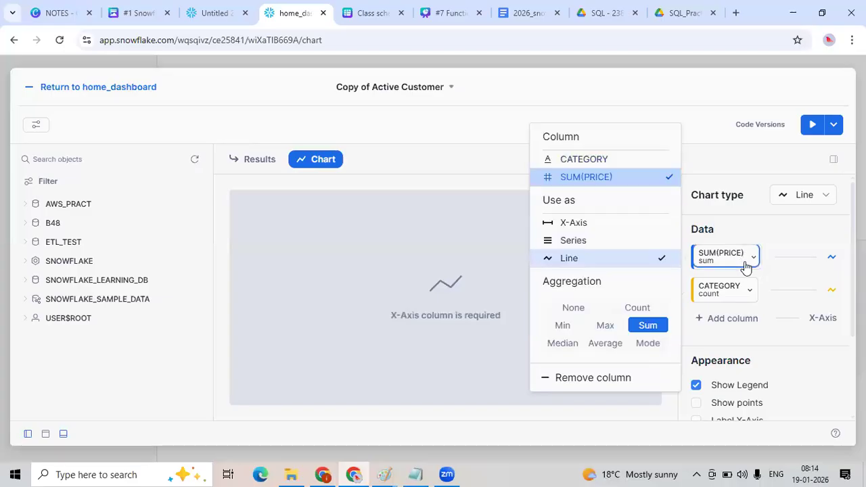
click(573, 224)
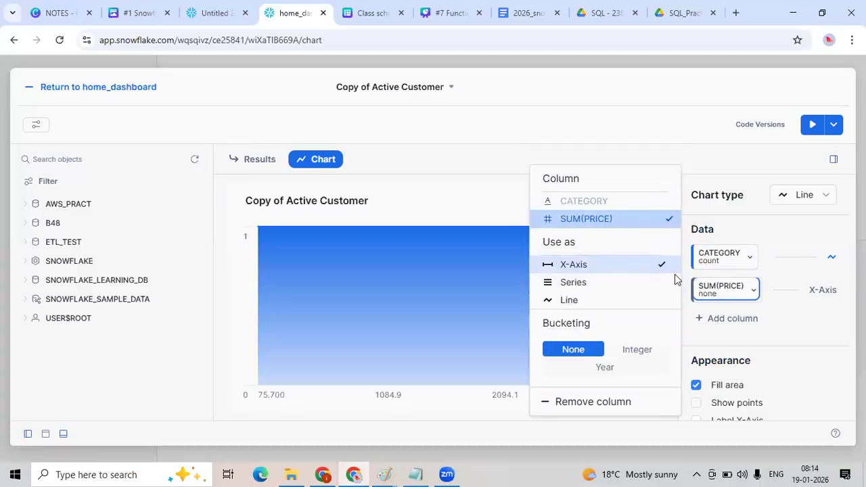
click(736, 262)
click(601, 195)
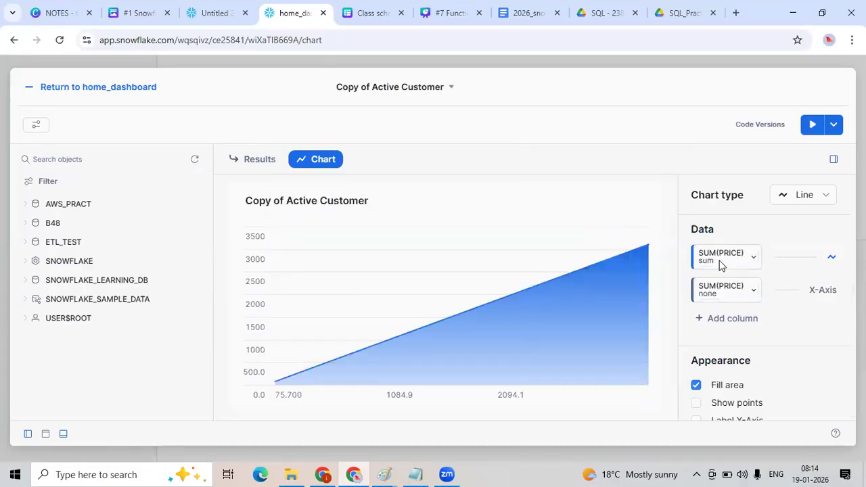
Use the second SUM(PRICE) column as an extra series and switch the chart type back to Bar.
click(744, 290)
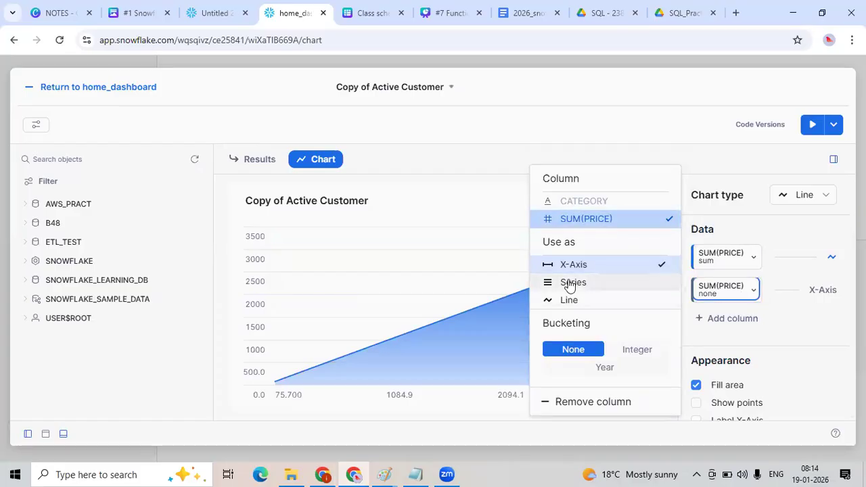
click(568, 300)
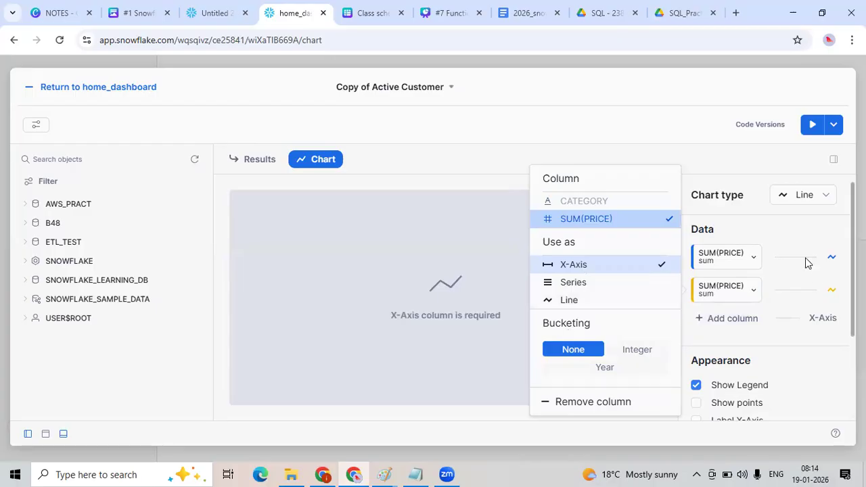
click(799, 198)
click(800, 244)
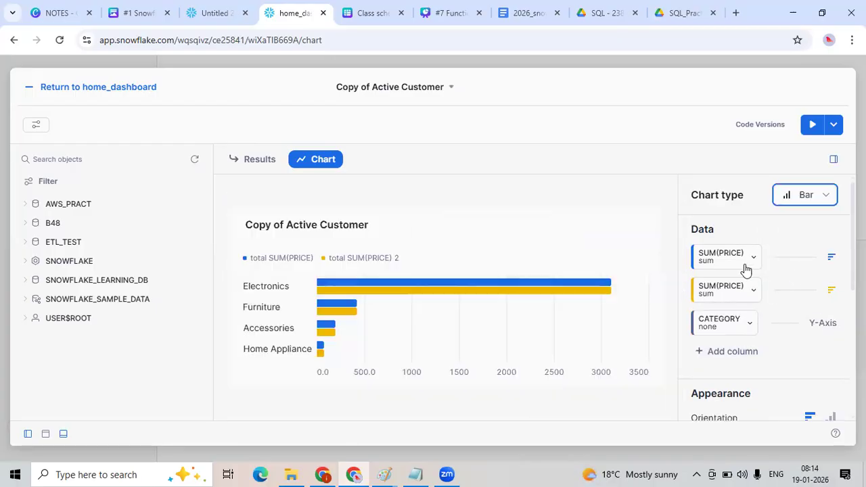
Set the second price series' aggregation to Average and rerun the query.
click(747, 297)
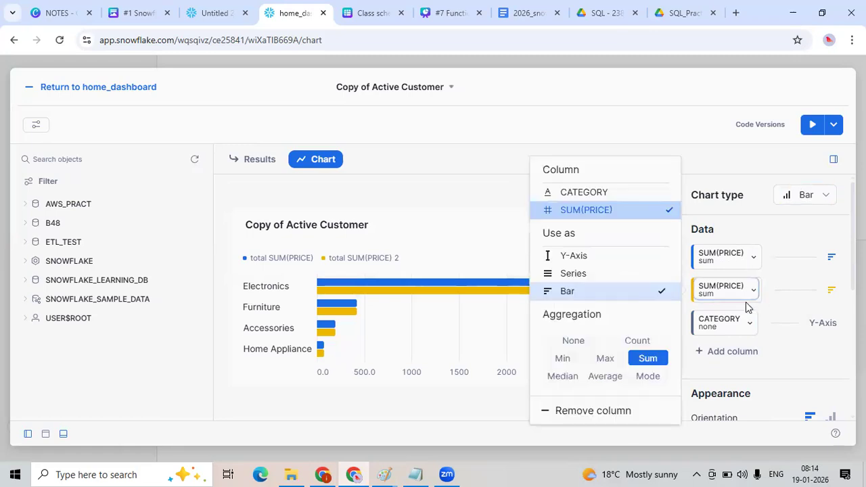
click(607, 358)
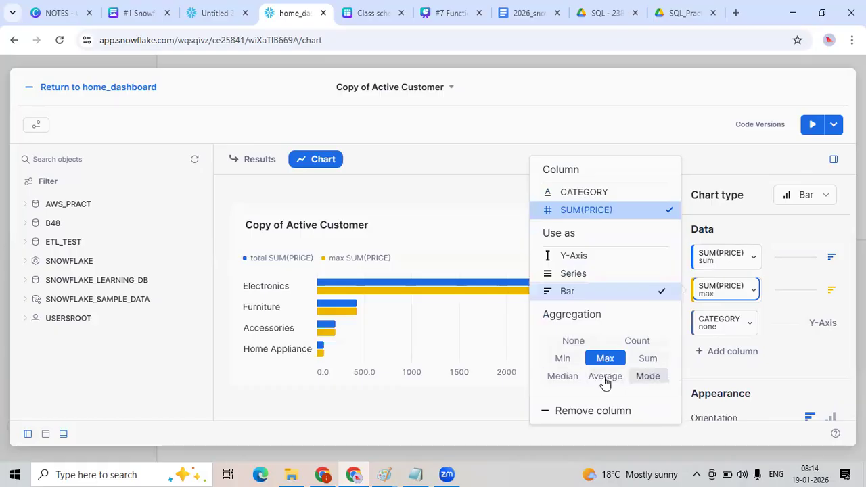
click(605, 379)
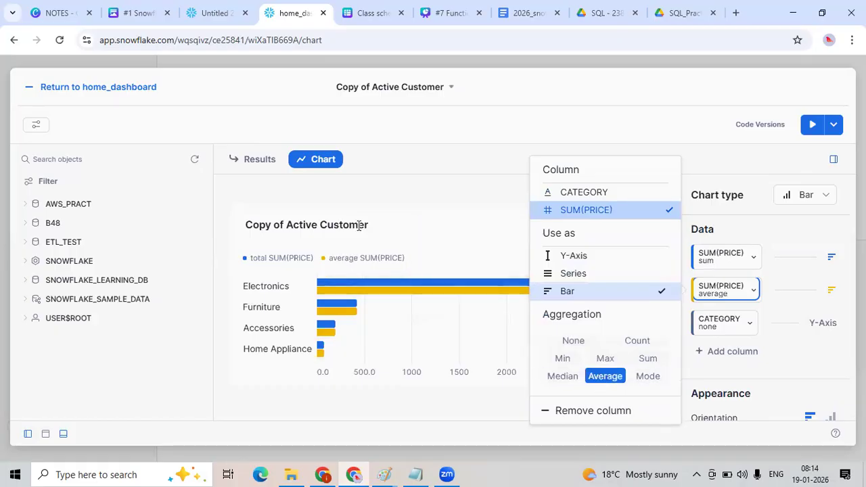
click(816, 129)
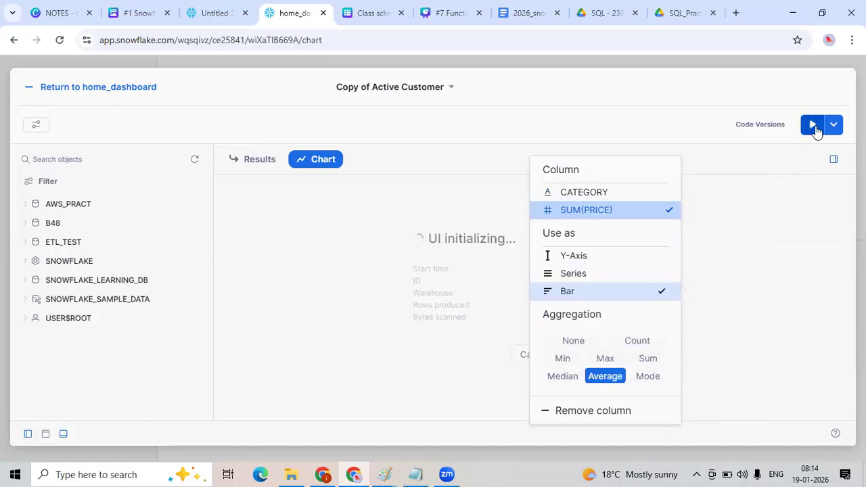
Return to home_dashboard and review the new category table and bar chart tiles.
click(72, 88)
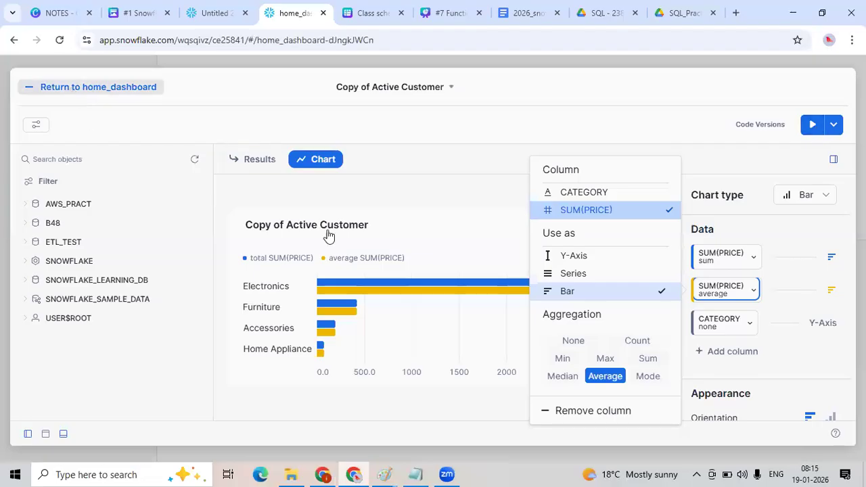
scroll(500, 351, down, 3)
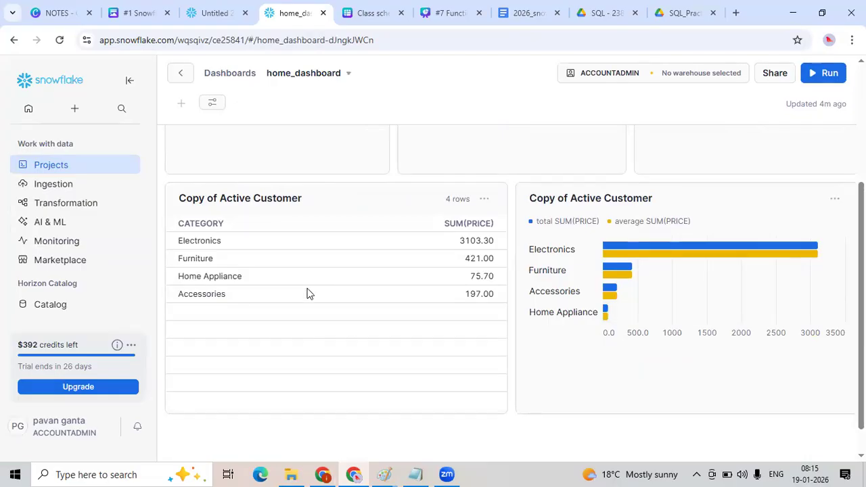
scroll(712, 329, up, 3)
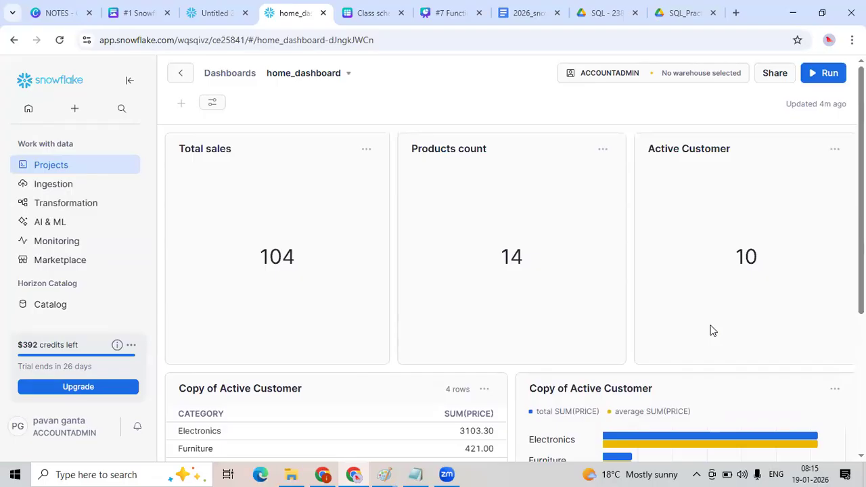
scroll(710, 331, down, 3)
scroll(709, 327, up, 3)
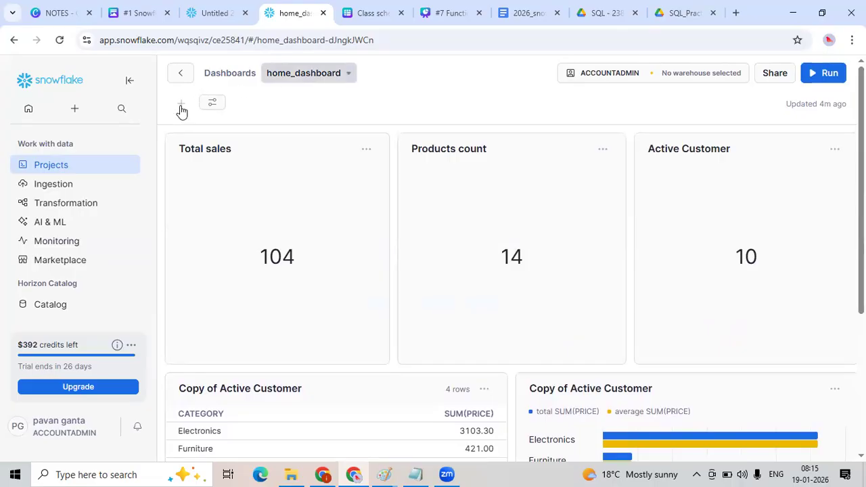
Select the COMPUTE_WH warehouse and run the whole dashboard to refresh its tiles.
click(714, 74)
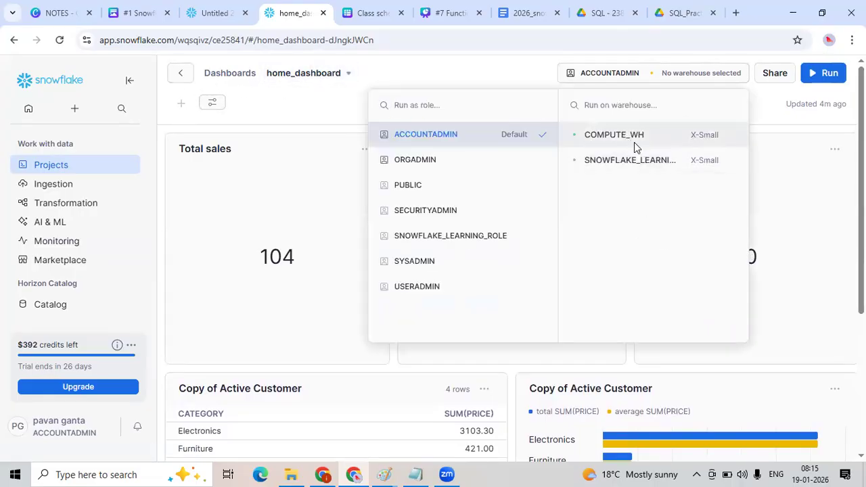
click(634, 142)
key(Escape)
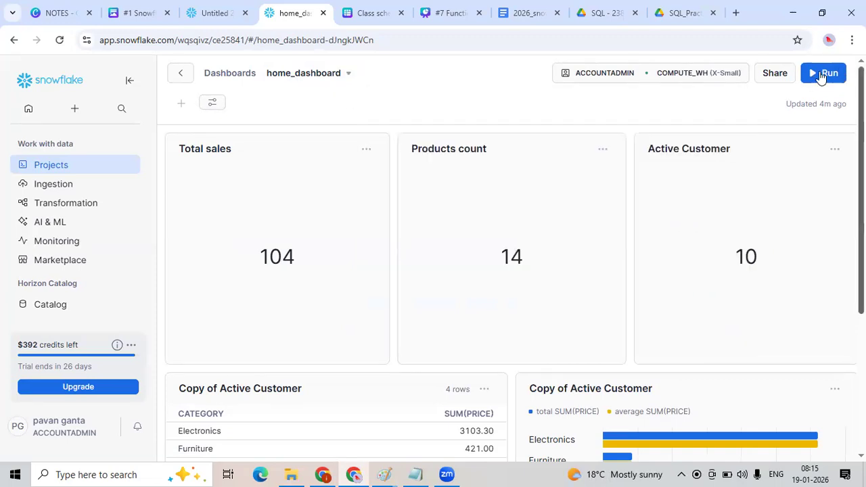
click(823, 73)
scroll(572, 323, down, 2)
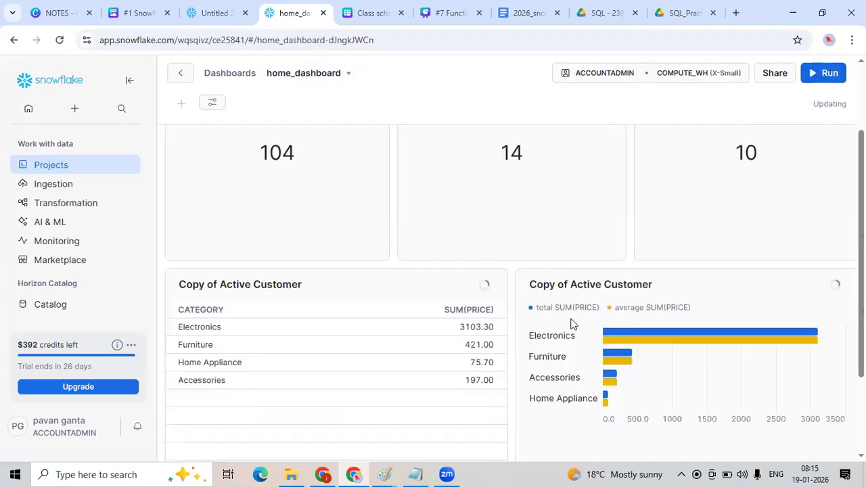
scroll(573, 325, up, 2)
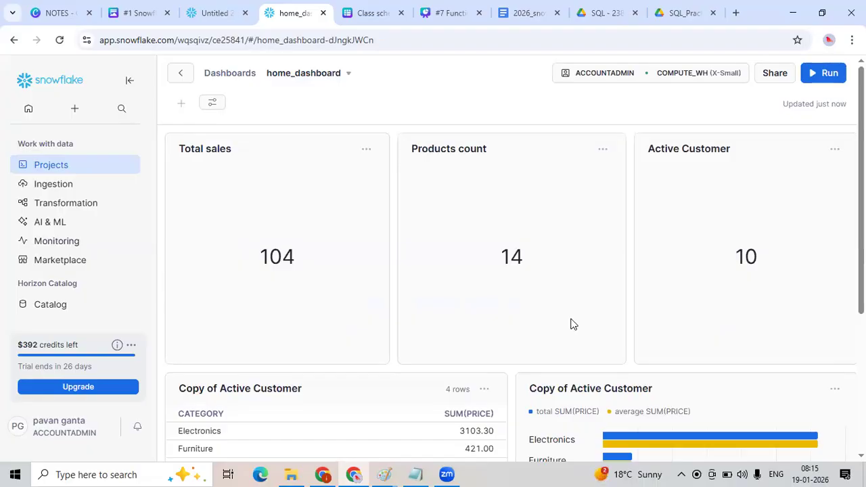
scroll(573, 323, down, 3)
scroll(572, 323, up, 3)
Open Paint and draw a rectangle about 507 × 371 px on the blank canvas.
key(super)
text(paint)
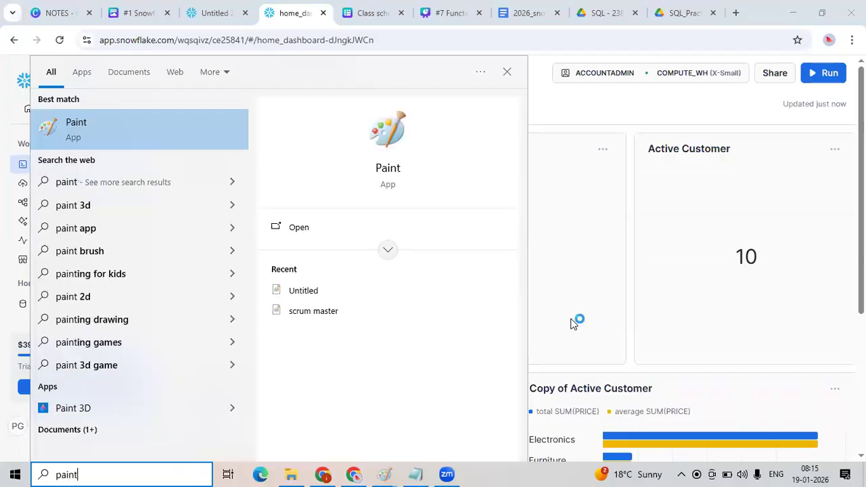
key(Return)
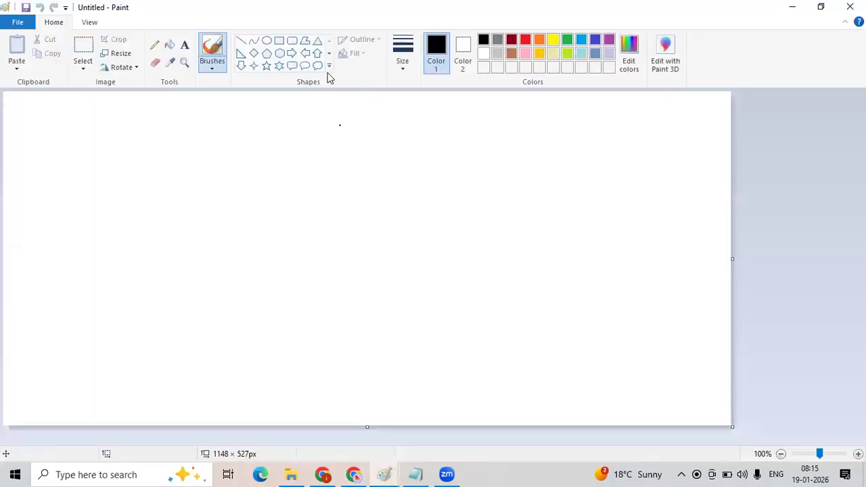
click(279, 40)
drag(128, 138, 448, 372)
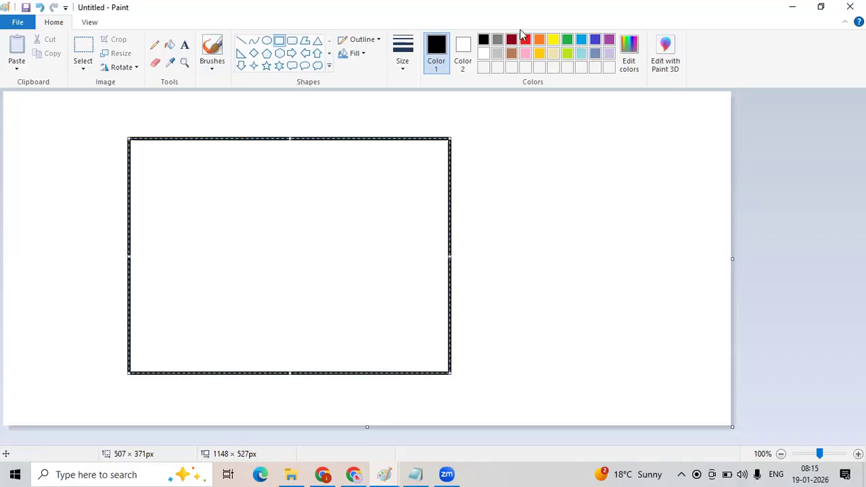
Draw a rounded rectangle about 273 × 230 px beside the large rectangle and label it POWEBI.
click(291, 41)
drag(505, 149, 677, 295)
click(186, 45)
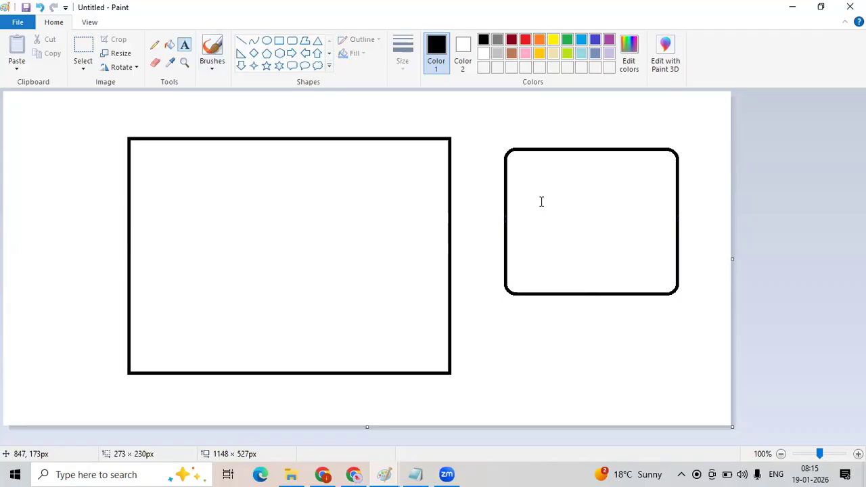
click(540, 196)
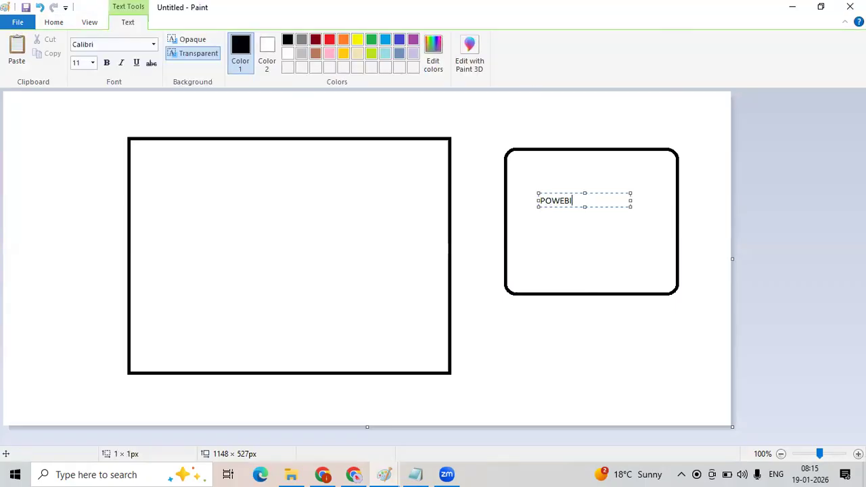
Draw a rectangle about 322 × 224 px inside the large rectangle.
click(54, 23)
click(279, 41)
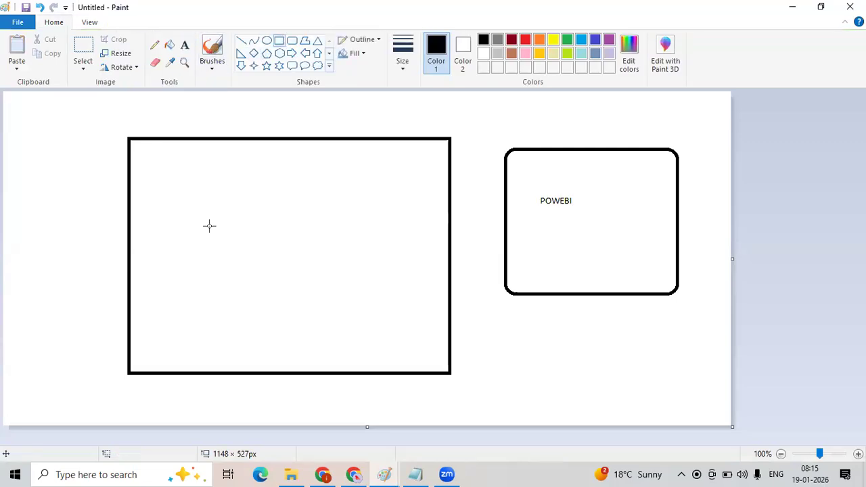
drag(202, 176, 408, 318)
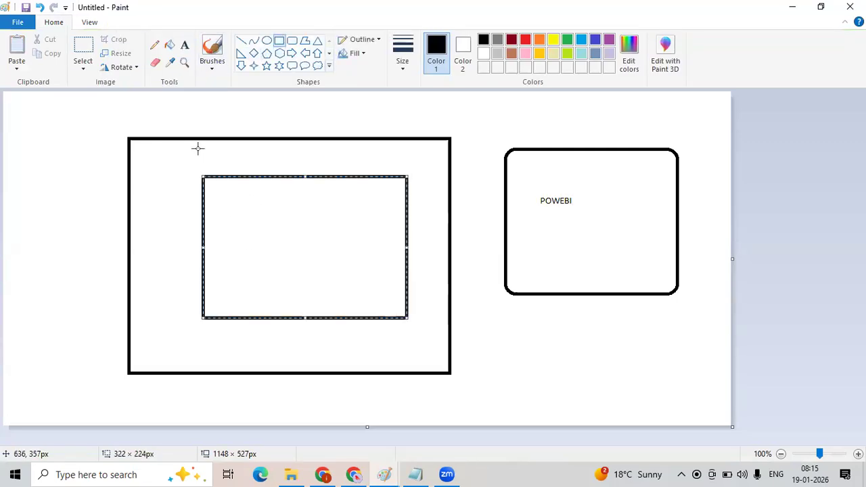
Draw a tall rounded rectangle about 138 × 354 px left of the large rectangle.
click(292, 41)
drag(16, 157, 103, 381)
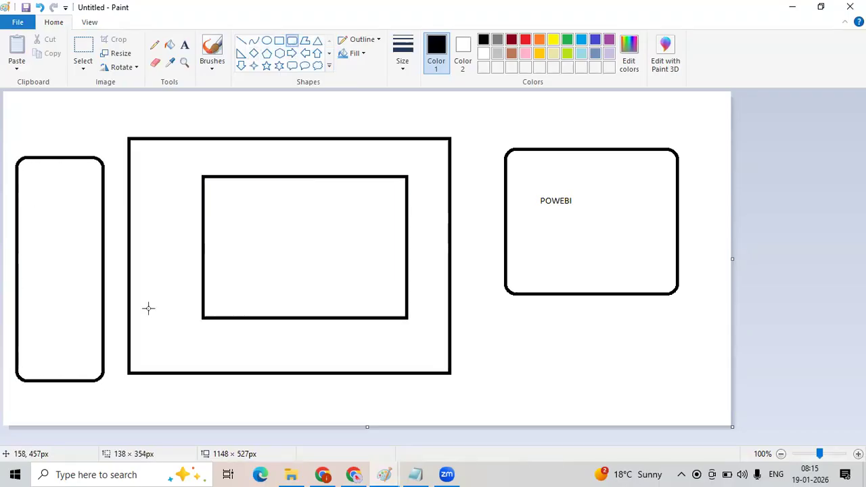
Draw five lines running from the tall left panel into the inner rectangle.
click(241, 41)
drag(38, 207, 268, 238)
drag(27, 263, 237, 263)
drag(39, 314, 254, 295)
drag(37, 352, 79, 346)
drag(209, 322, 239, 309)
Draw three narrow upright rectangles inside the inner rectangle, the last about 52 × 153 px.
click(279, 42)
drag(223, 199, 274, 312)
drag(296, 197, 317, 263)
drag(343, 293, 349, 310)
drag(364, 195, 399, 293)
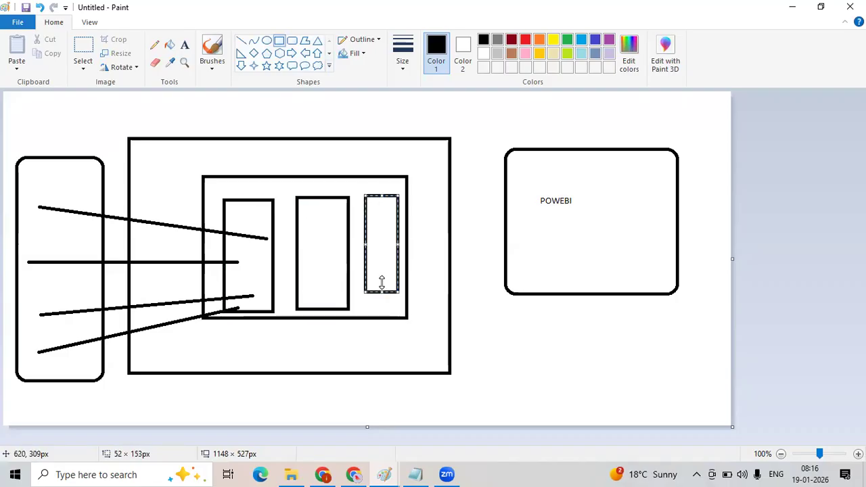
click(242, 66)
drag(68, 100, 402, 139)
key(ctrl+z)
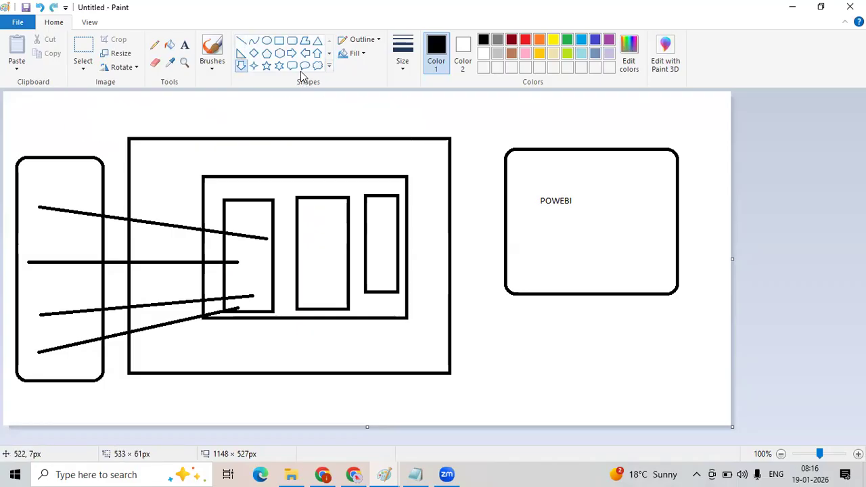
Draw a right arrow about 398 × 47 px below the large rectangle.
click(292, 53)
drag(169, 391, 421, 419)
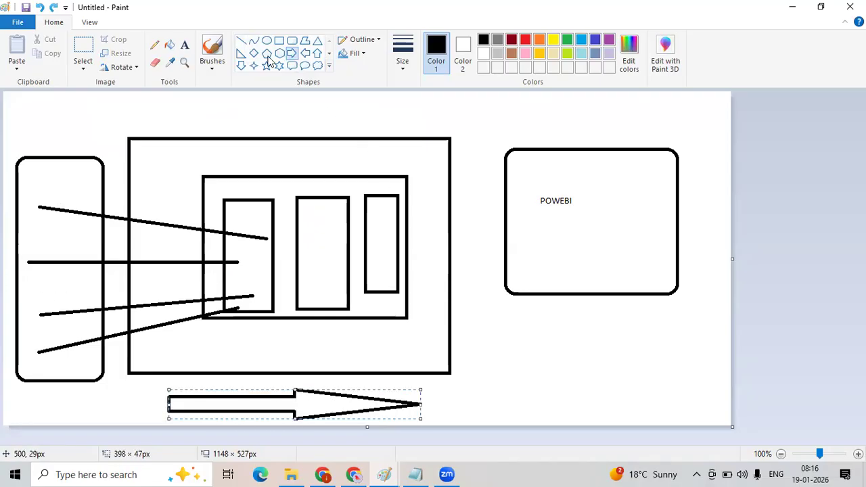
Connect the rightmost narrow rectangle to the POWEBI box with a line and draw a circle about 112 × 109 px below that box.
click(243, 42)
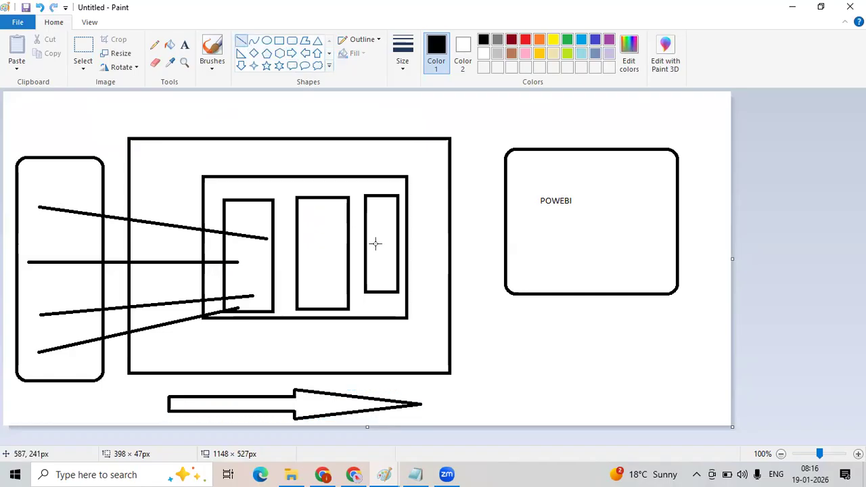
drag(375, 244, 530, 212)
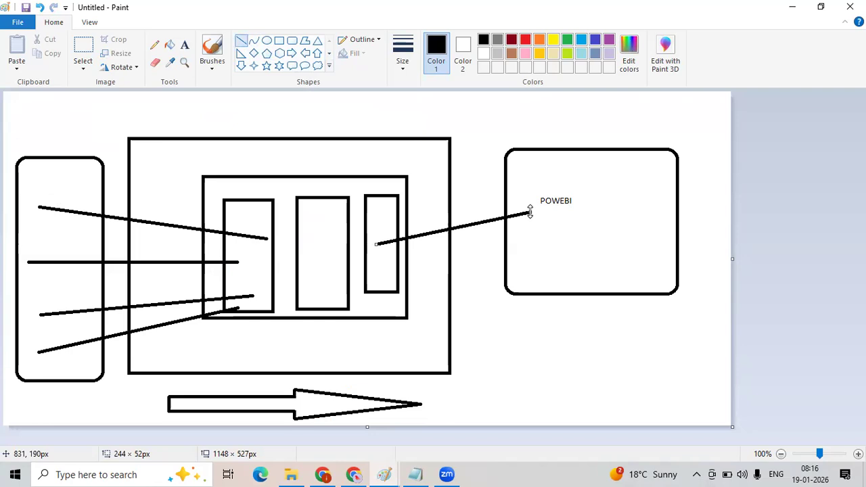
click(267, 41)
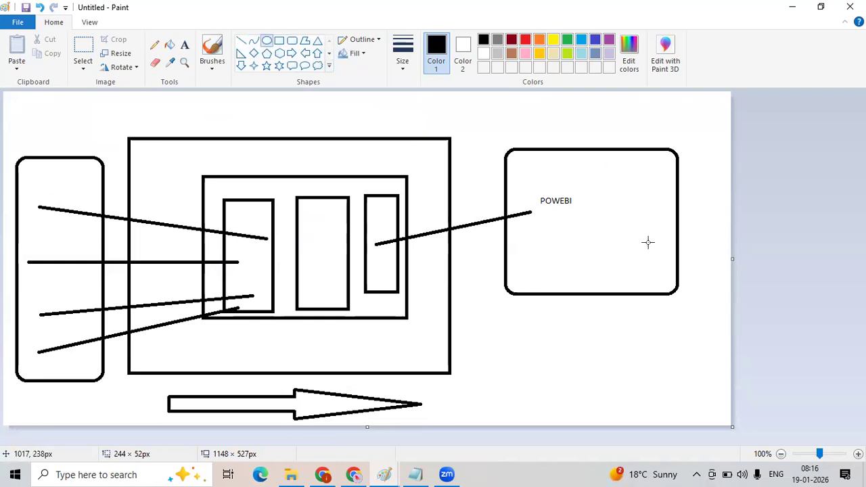
mouse_move(539, 322)
mouse_down()
mouse_move(575, 373)
mouse_move(612, 393)
mouse_up()
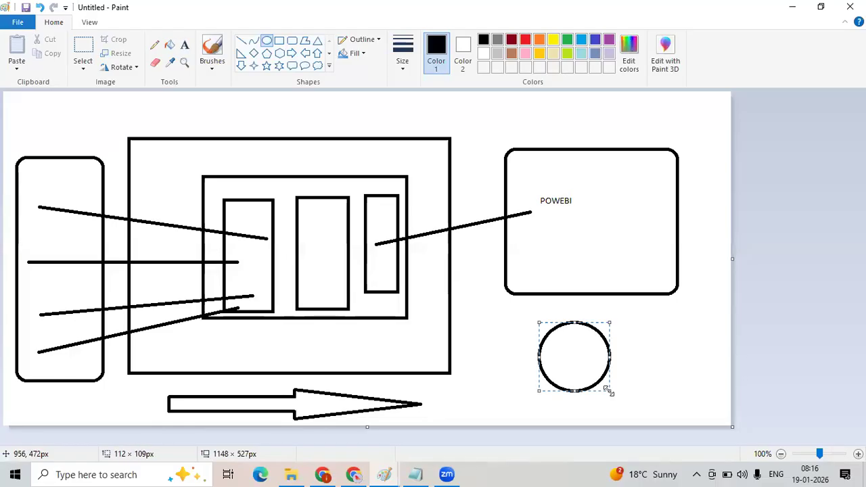
Switch to the home_dashboard and review its number, table and bar chart tiles.
key(alt+Tab)
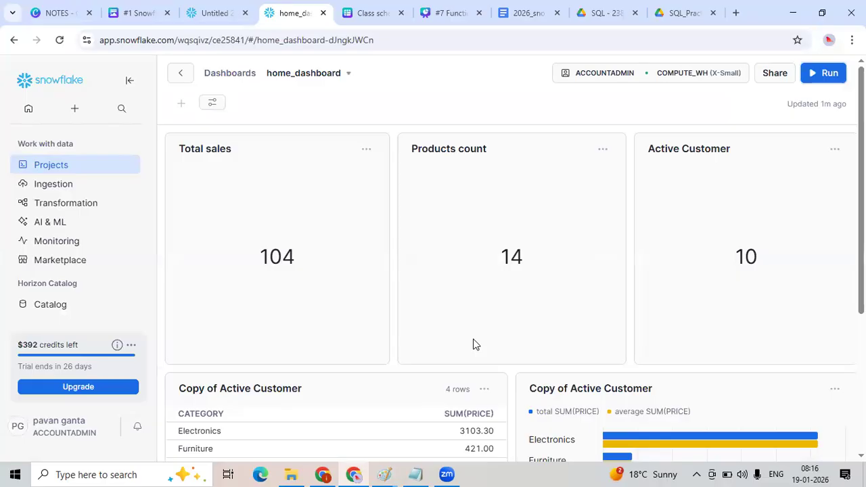
scroll(475, 345, down, 3)
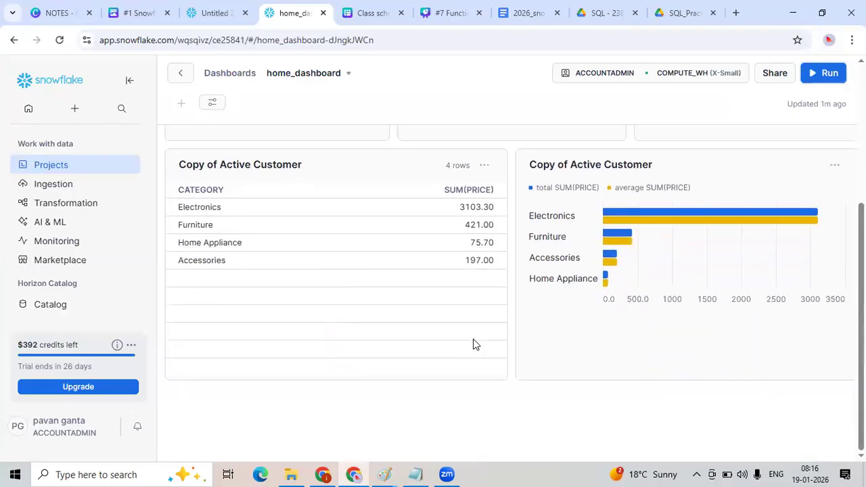
scroll(473, 346, up, 3)
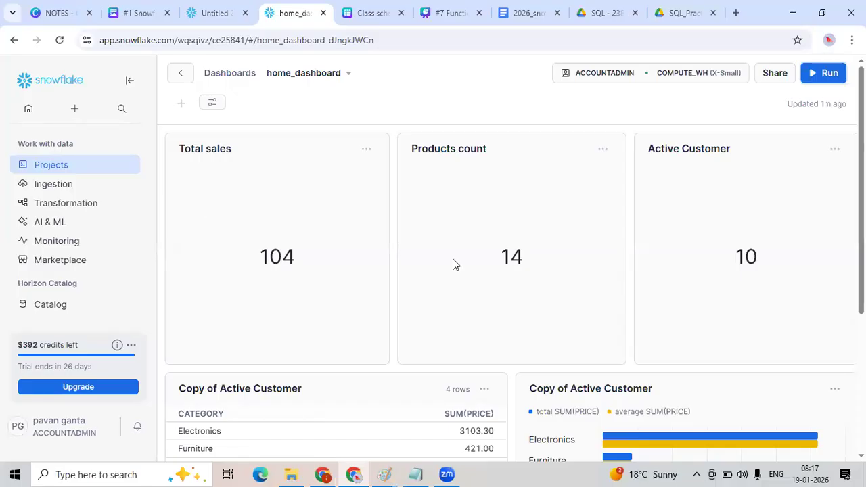
scroll(454, 263, down, 3)
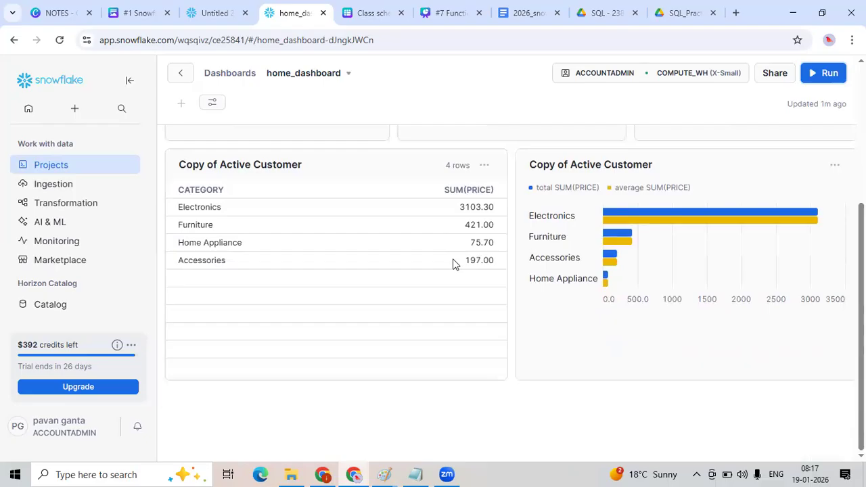
scroll(454, 263, up, 3)
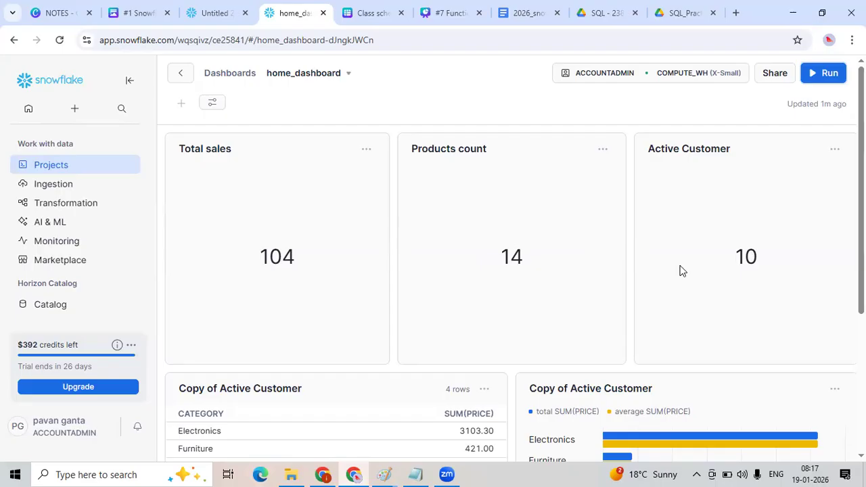
scroll(682, 270, down, 3)
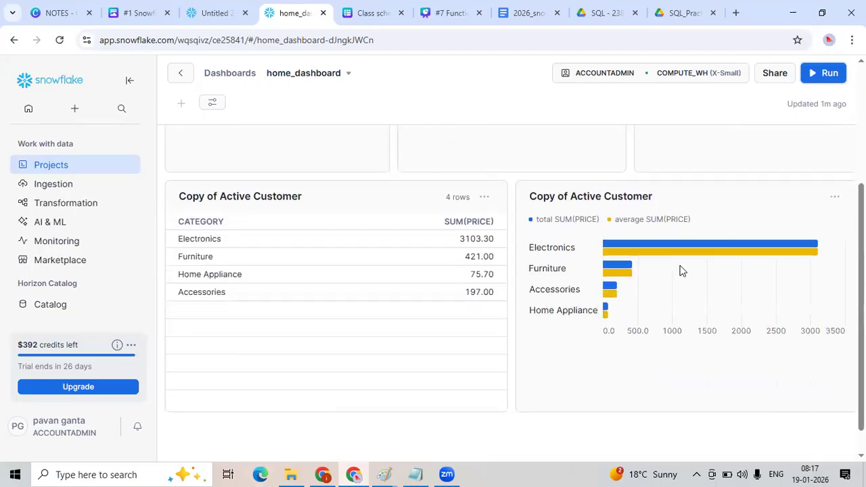
scroll(682, 271, up, 2)
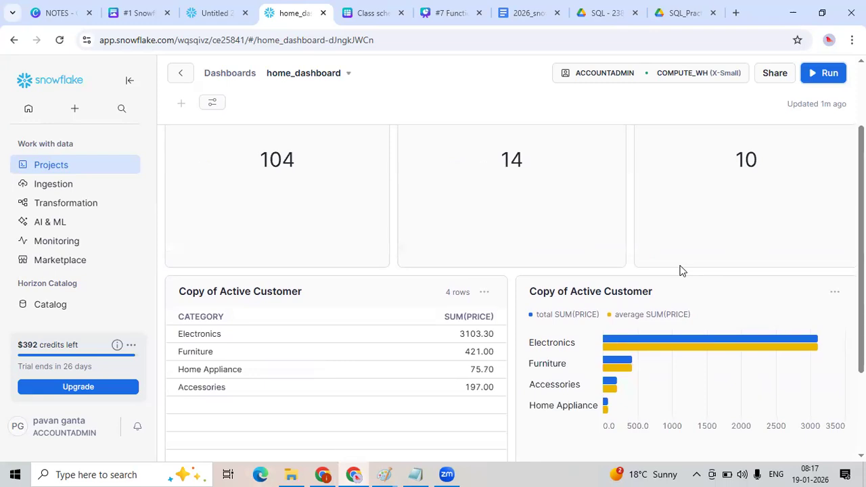
scroll(682, 271, up, 1)
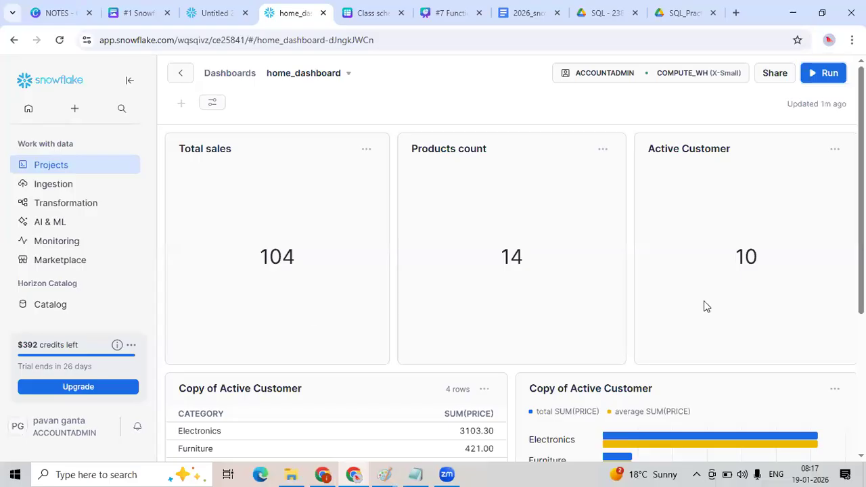
scroll(704, 306, down, 3)
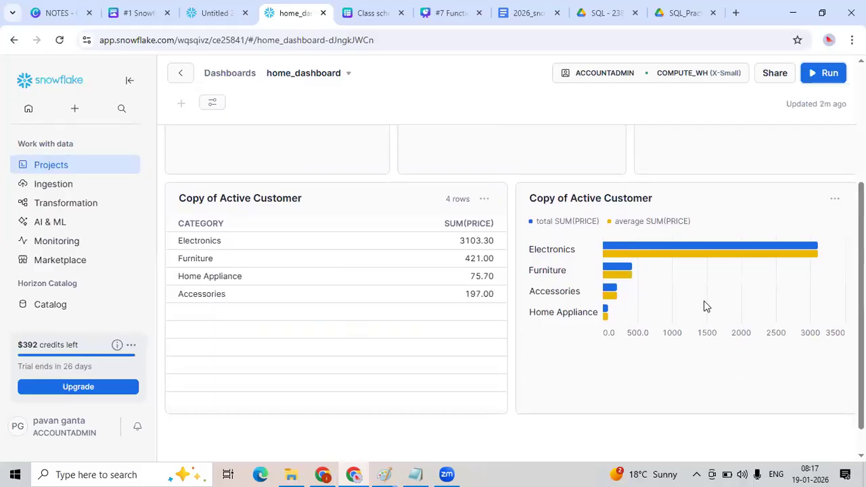
scroll(704, 306, up, 3)
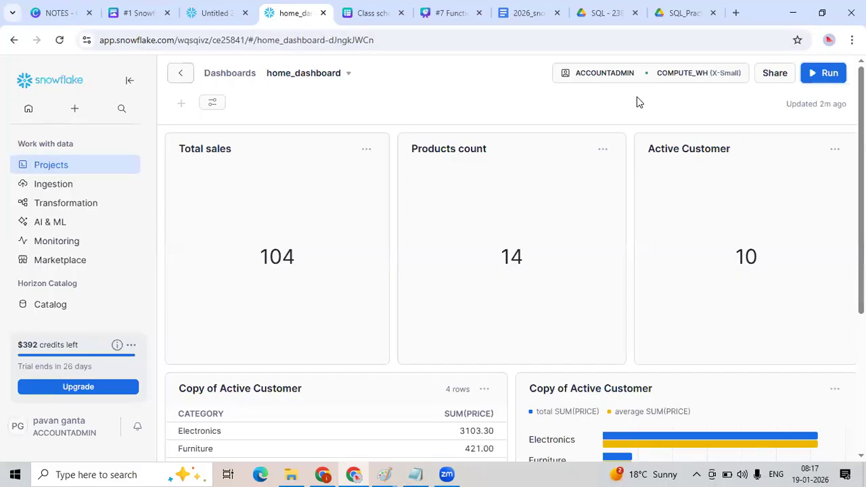
Review the Group By and Having slides in the Canva presentation.
click(215, 12)
scroll(315, 243, down, 4)
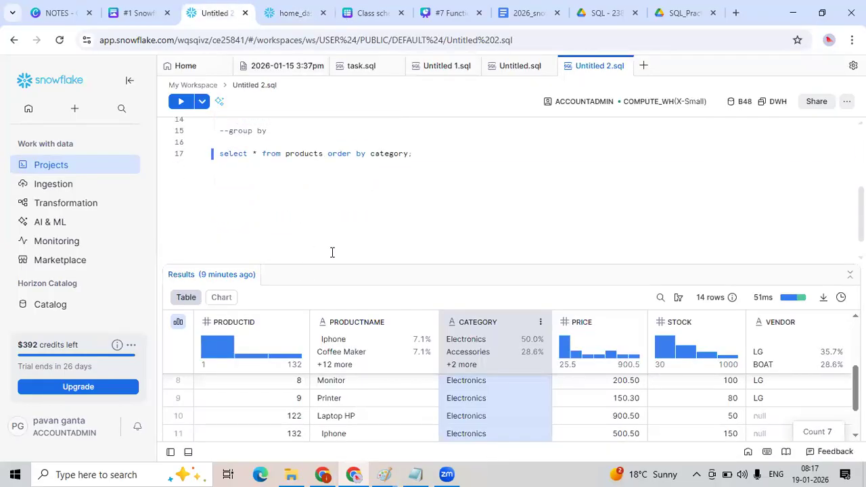
scroll(333, 251, up, 2)
click(426, 19)
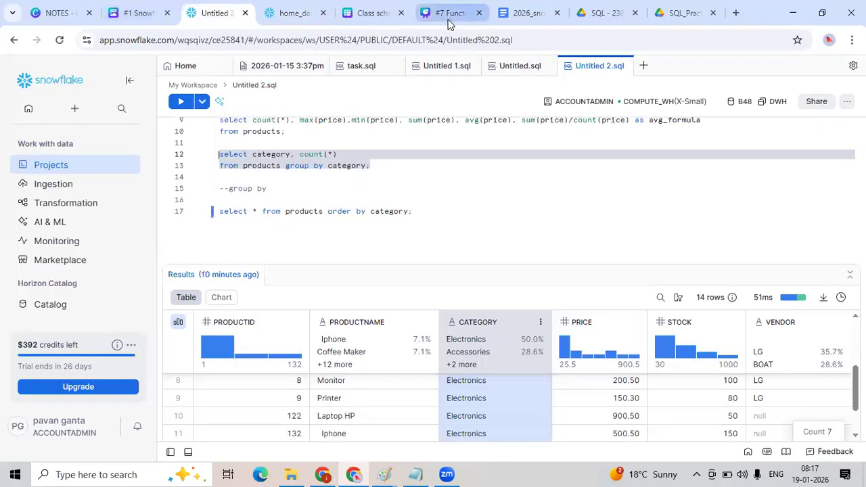
click(831, 450)
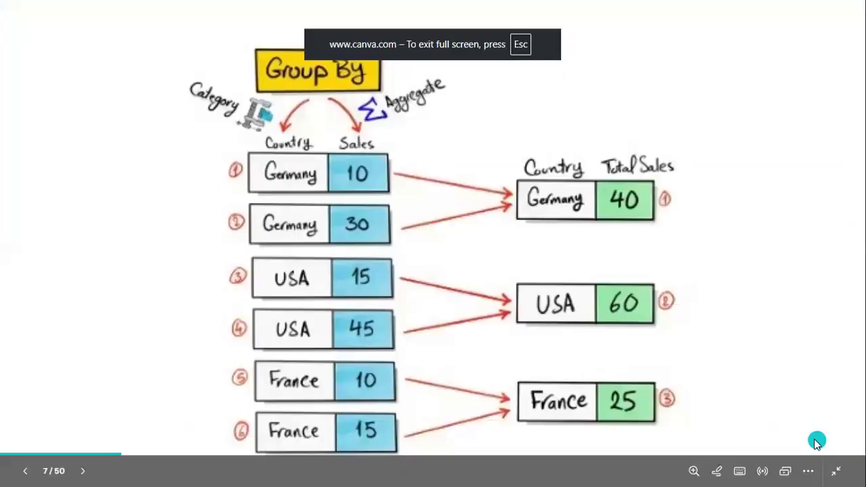
click(816, 440)
click(727, 362)
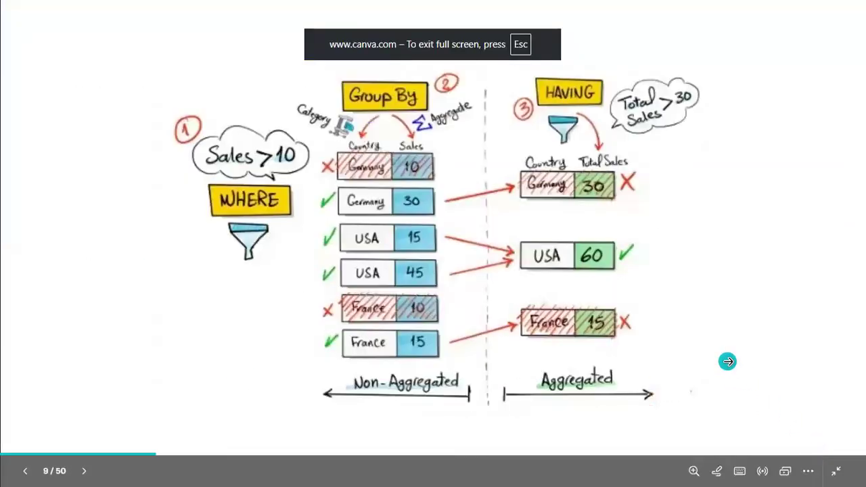
key(Left)
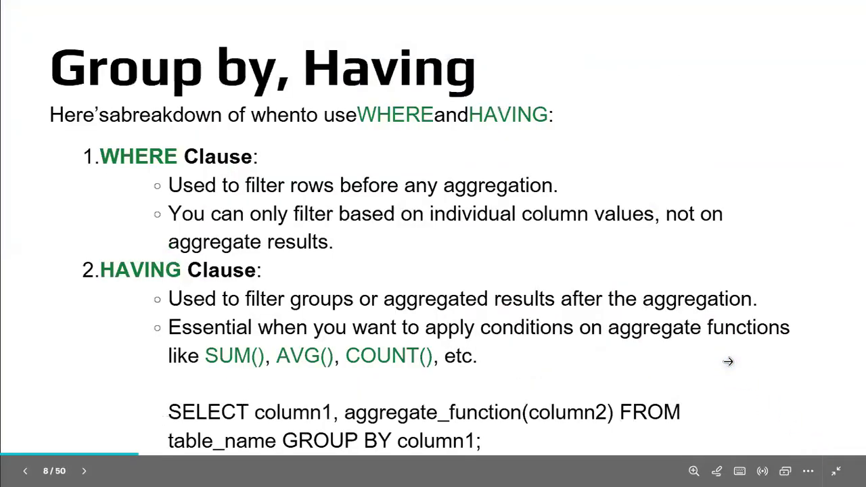
key(Escape)
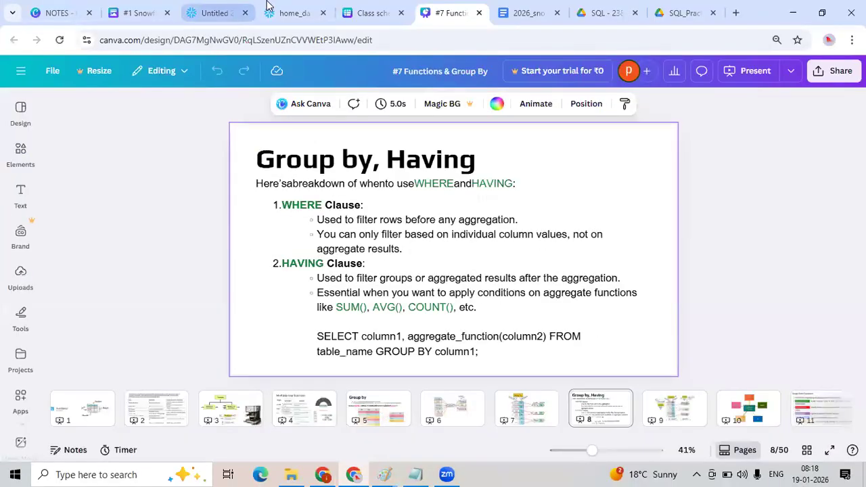
Return to the Untitled 2 worksheet and run the query counting products grouped by category.
click(298, 13)
click(223, 11)
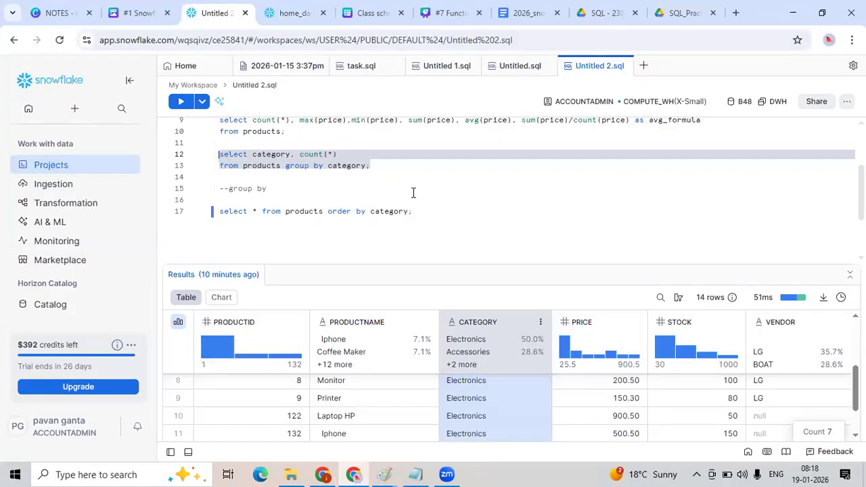
click(382, 166)
drag(379, 166, 215, 154)
key(ctrl+c)
key(ctrl+Return)
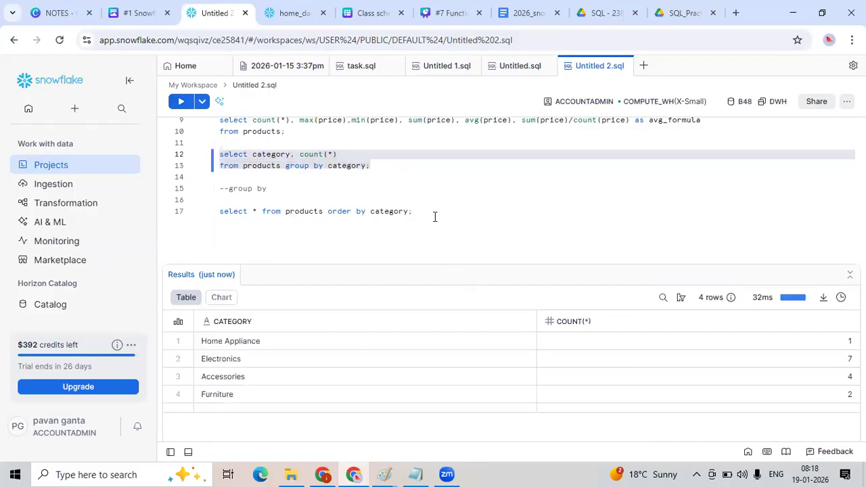
Paste a copy of the category count query on new lines below it.
click(387, 167)
key(Return)
key(Return)
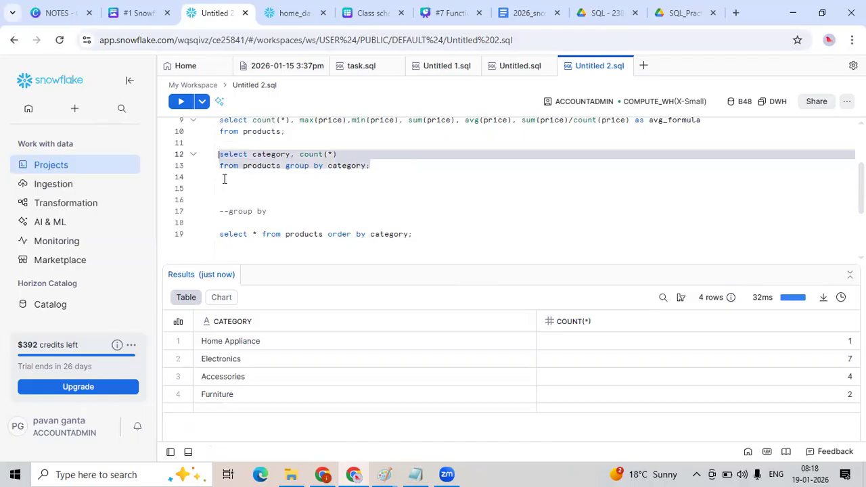
key(ctrl+v)
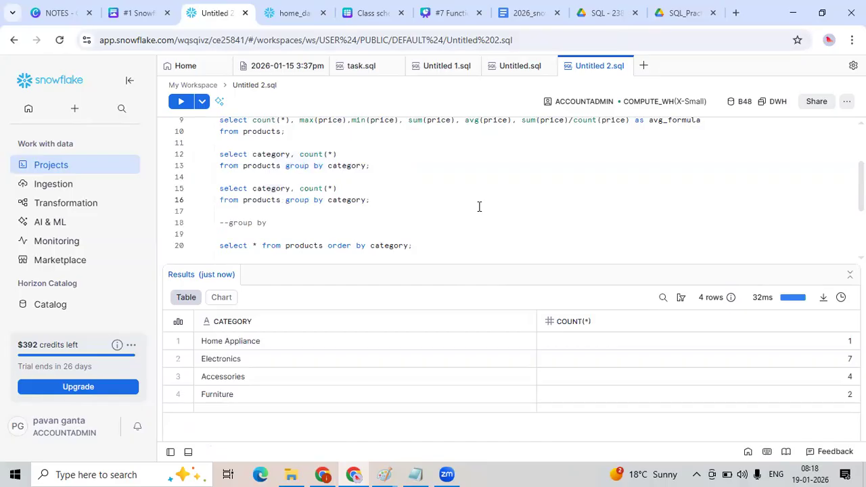
Add a where count(*)>5 filter before group by in the copied query and try running it.
click(284, 198)
text(where count()
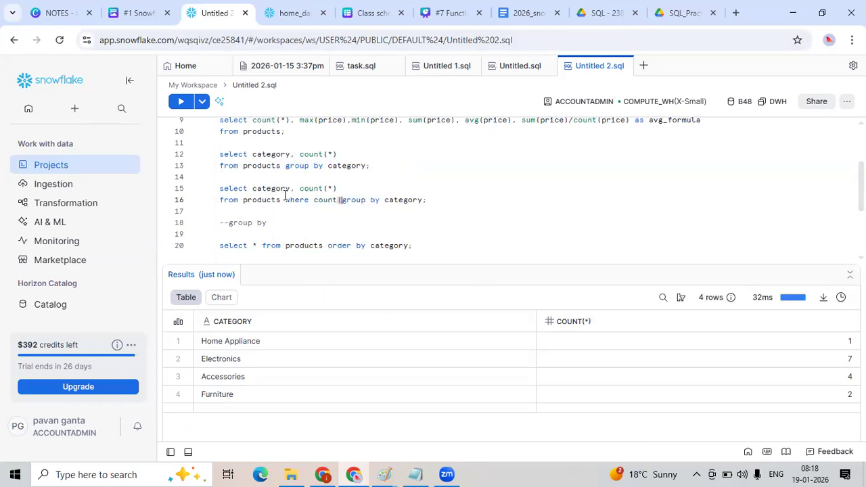
text())
text(*)
text( >5)
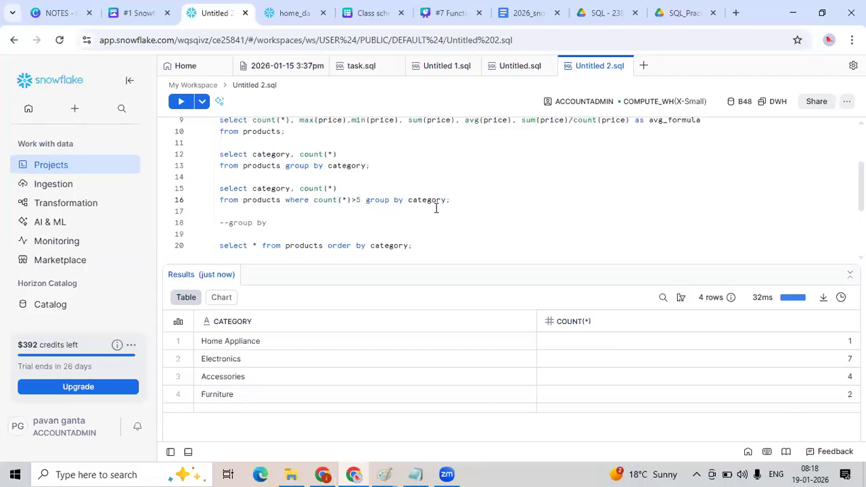
drag(453, 198, 216, 177)
key(ctrl+Return)
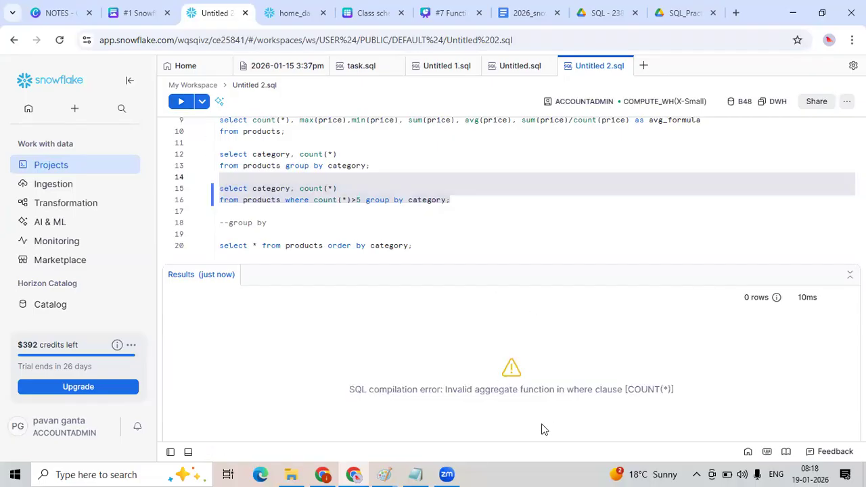
Remove the where count(*)>5 filter from the copied category count query.
double_click(467, 389)
drag(540, 389, 618, 391)
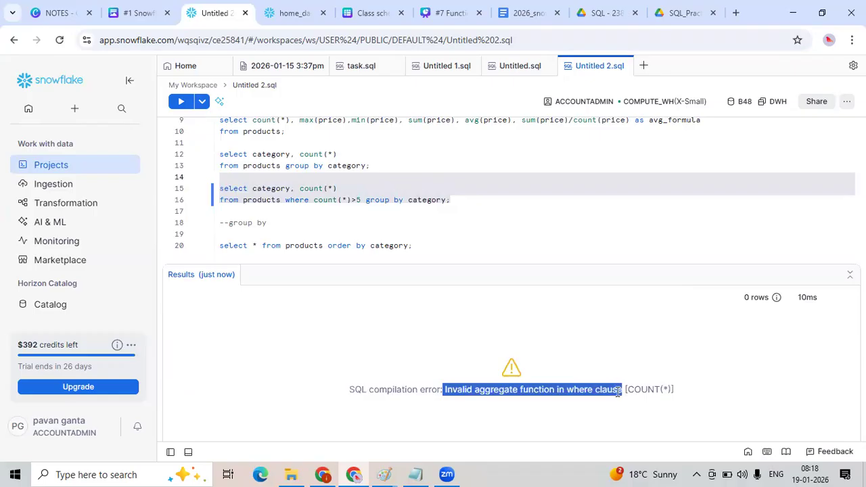
click(320, 200)
double_click(298, 199)
scroll(325, 197, up, 2)
scroll(325, 197, down, 2)
click(408, 233)
drag(361, 199, 285, 200)
key(ctrl+c)
key(BackSpace)
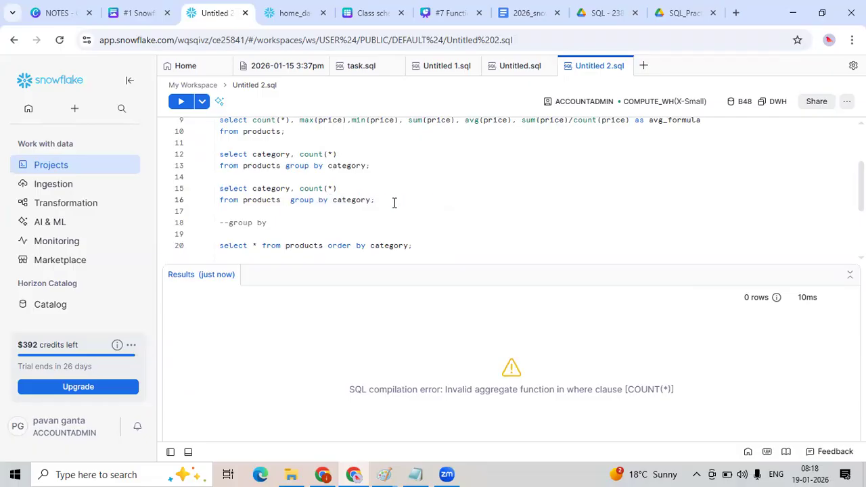
Add having count(*)>5 after group by category and run the query.
click(370, 201)
text(having)
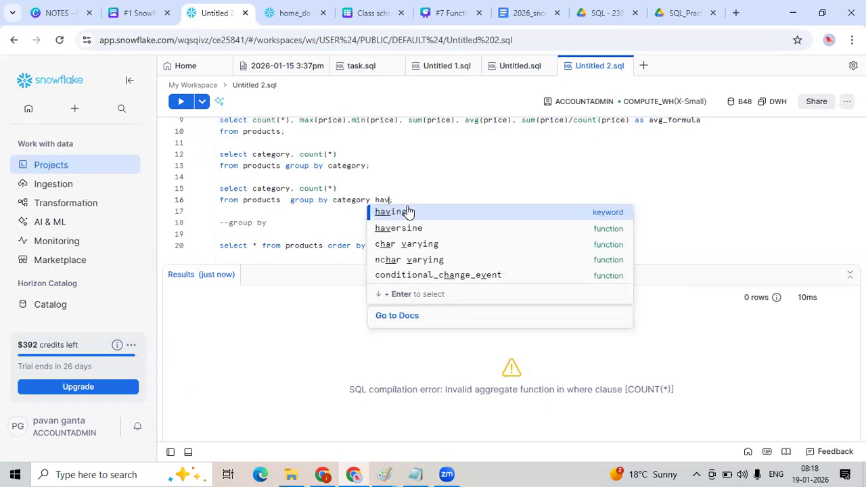
key(ctrl+v)
double_click(415, 201)
key(BackSpace)
key(BackSpace)
drag(460, 200, 200, 184)
click(180, 101)
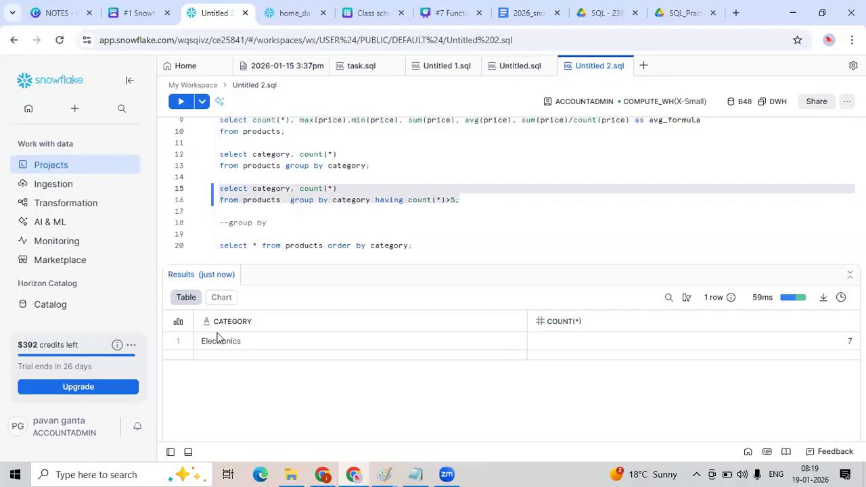
Append and category='Electronics' to the having clause.
click(240, 343)
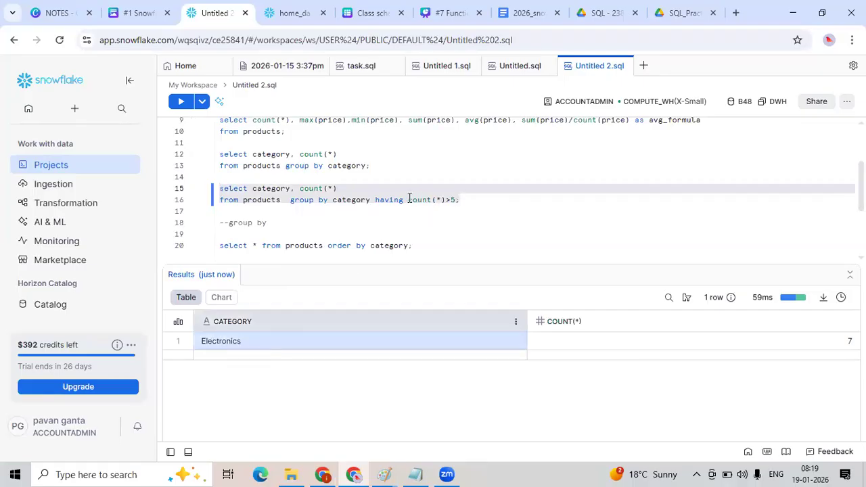
drag(408, 198, 457, 201)
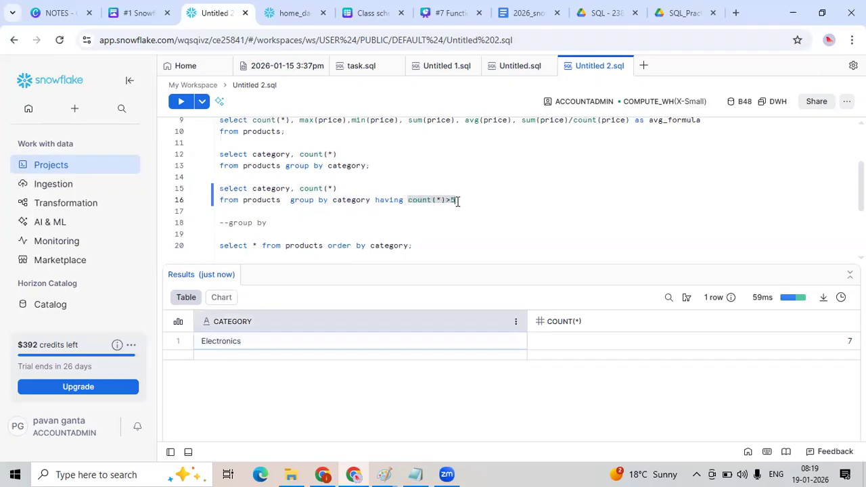
click(454, 200)
text(;)
text(and)
text( category=)
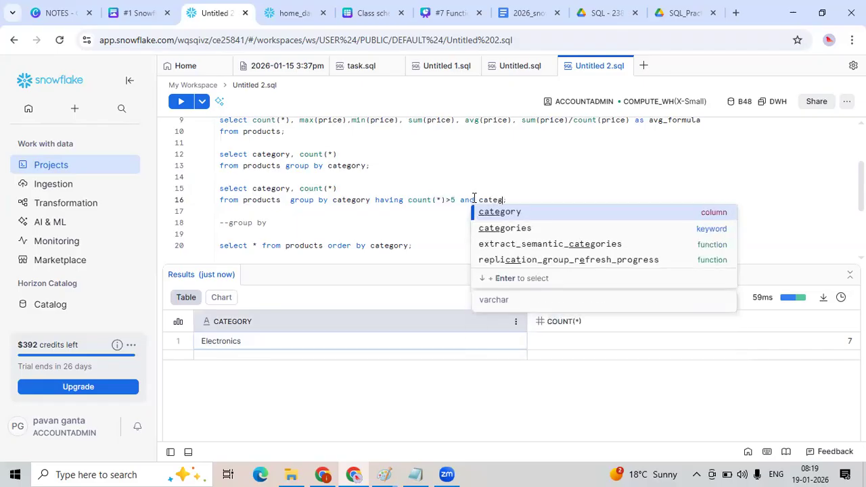
text('Electronics)
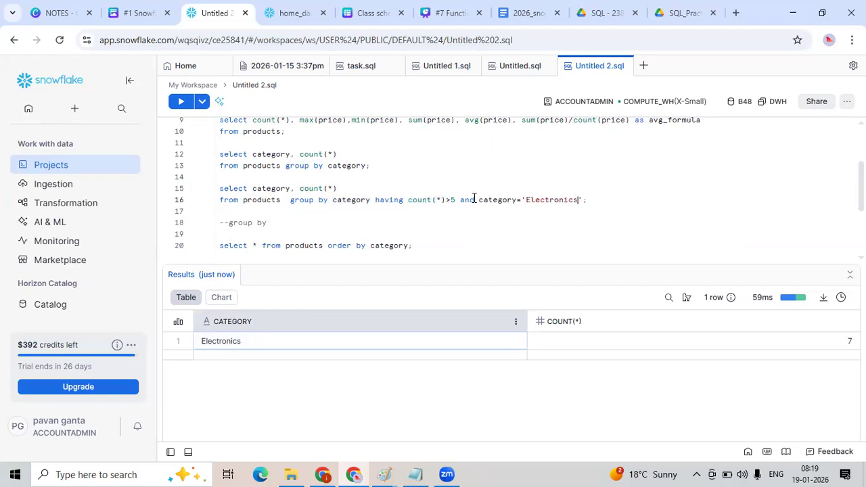
Run the having query with the Electronics condition and add blank lines below it.
double_click(393, 199)
drag(407, 201, 590, 199)
click(623, 207)
key(shift+Up)
key(shift+Up)
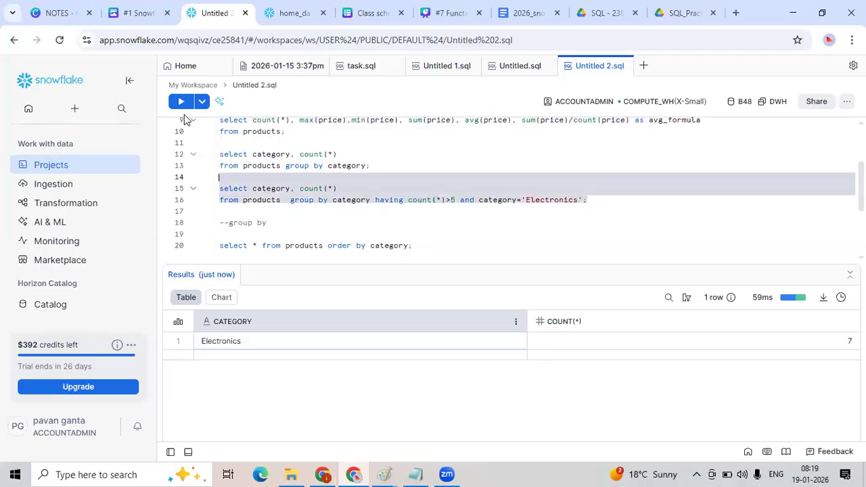
key(ctrl+Return)
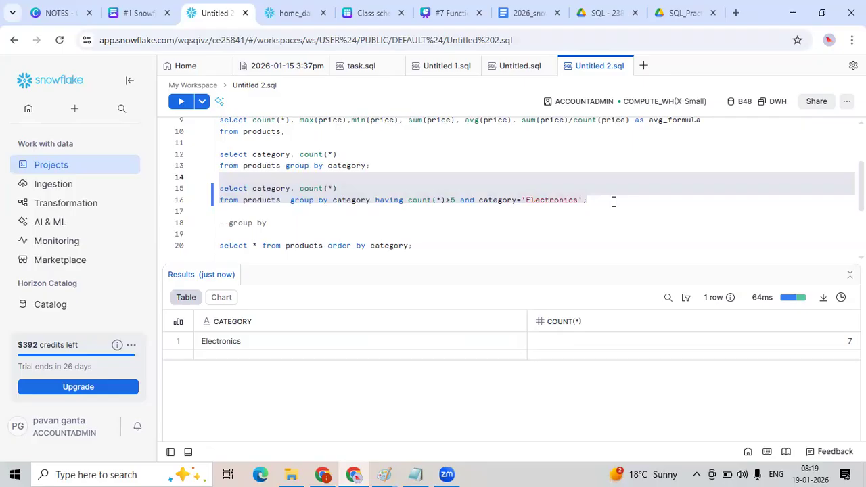
click(614, 201)
key(Return)
key(Return)
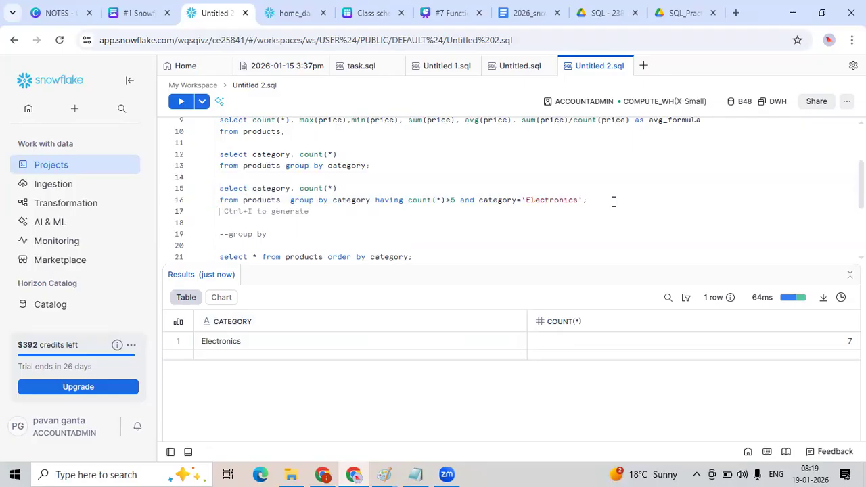
Paste a copy of the having query on the new lines below it.
drag(478, 200, 590, 200)
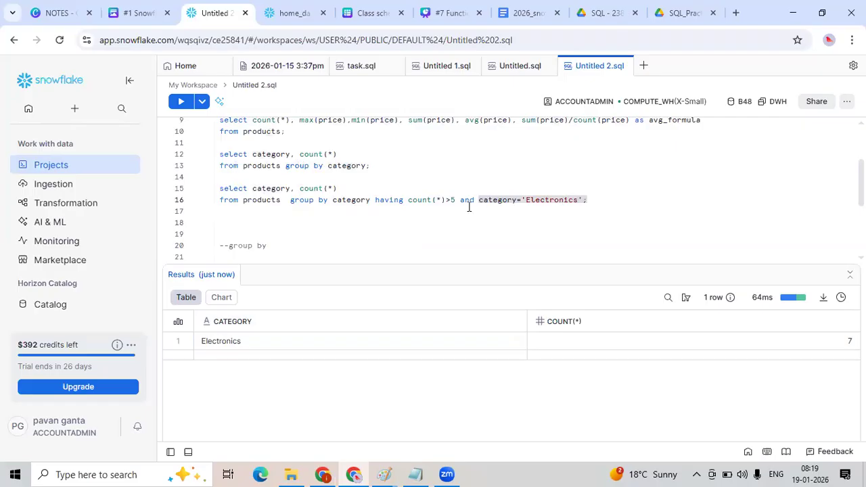
click(415, 202)
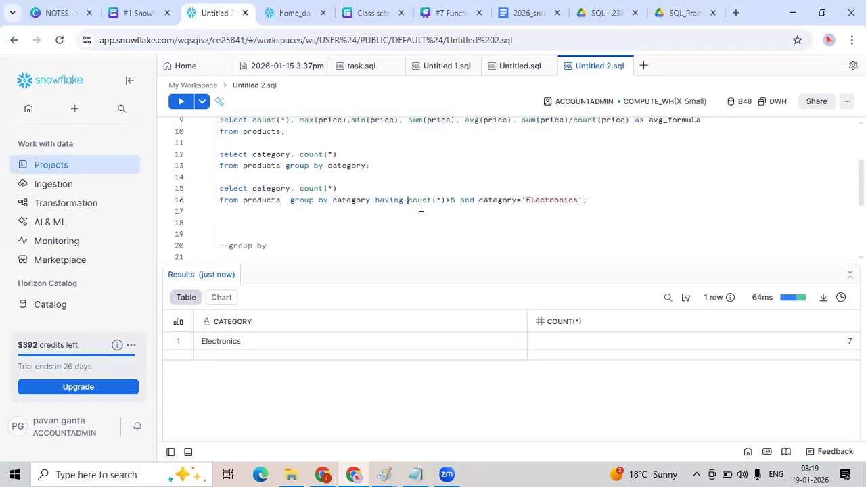
drag(598, 200, 196, 187)
key(ctrl+c)
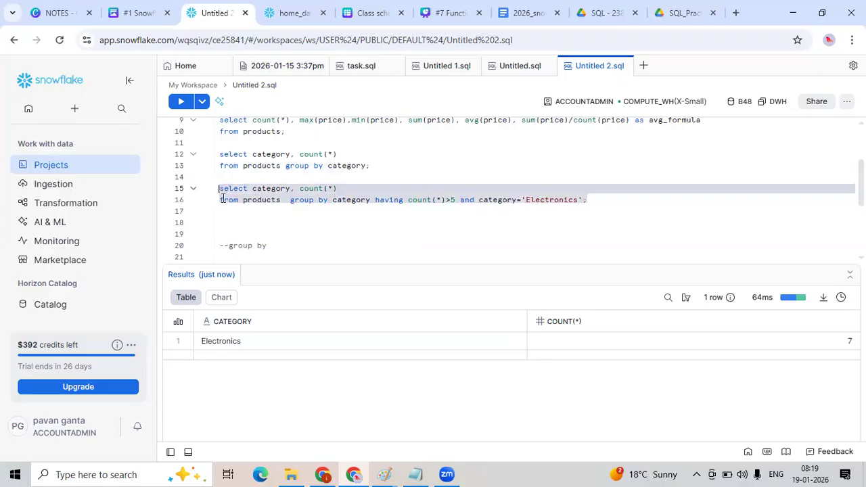
click(225, 214)
key(Return)
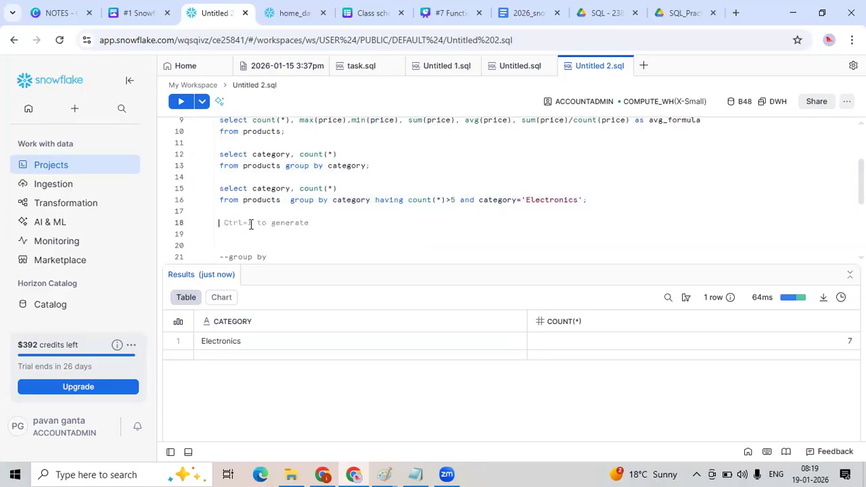
key(ctrl+v)
Move the category='Electronics' condition out of having into a where clause before group by in the copy.
drag(586, 232, 476, 234)
key(ctrl+c)
key(BackSpace)
double_click(465, 234)
key(BackSpace)
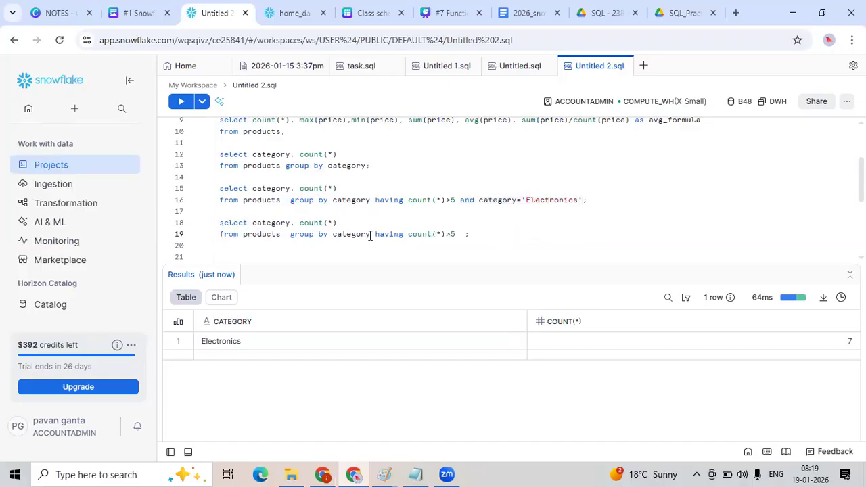
click(283, 234)
text(whe)
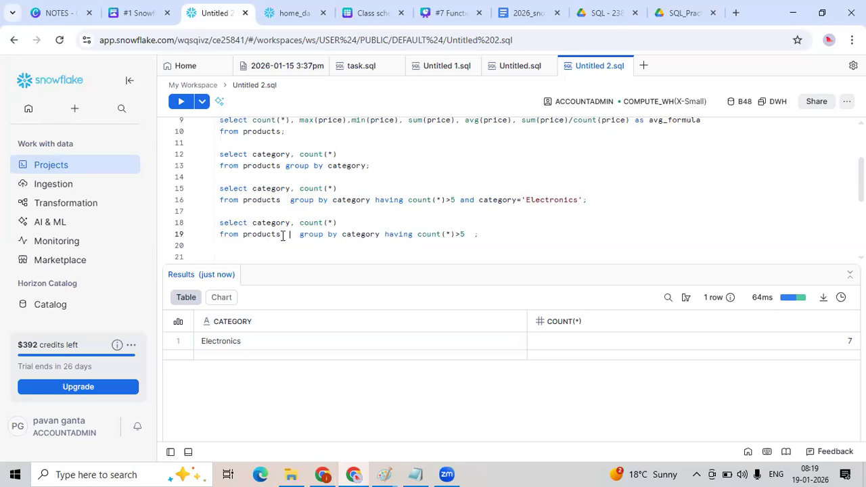
text(re)
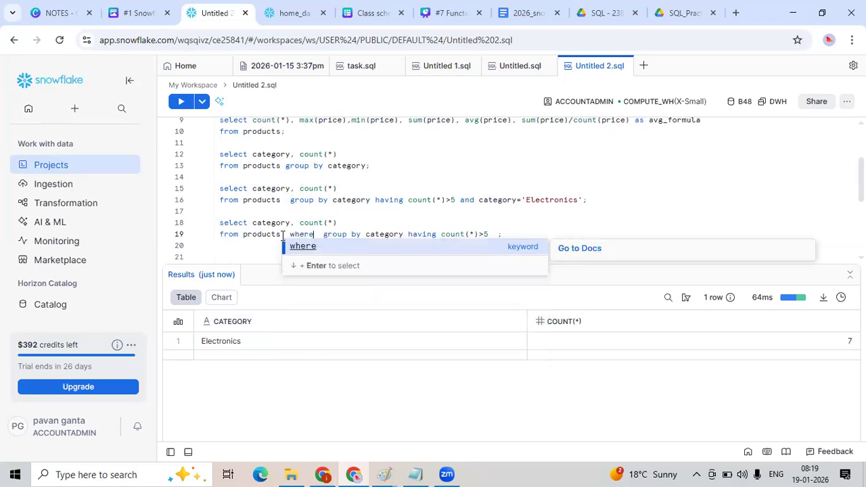
key(ctrl+v)
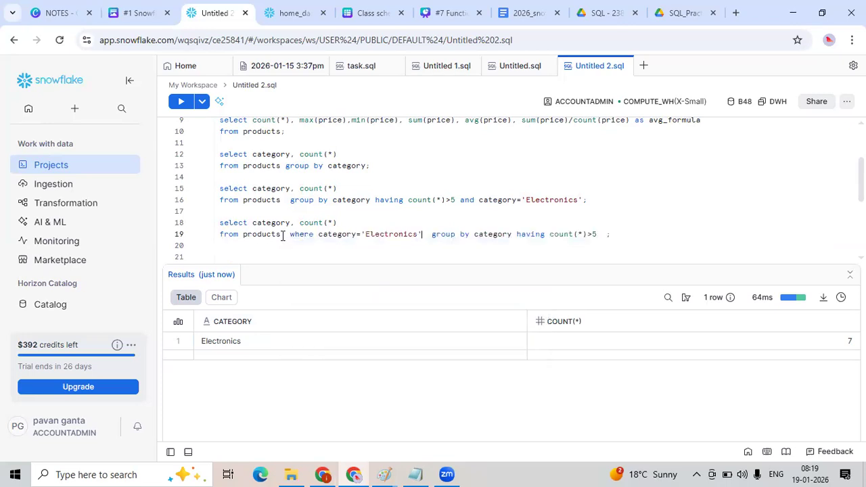
Examine the select list, where clause and group by parts of the new query.
double_click(484, 235)
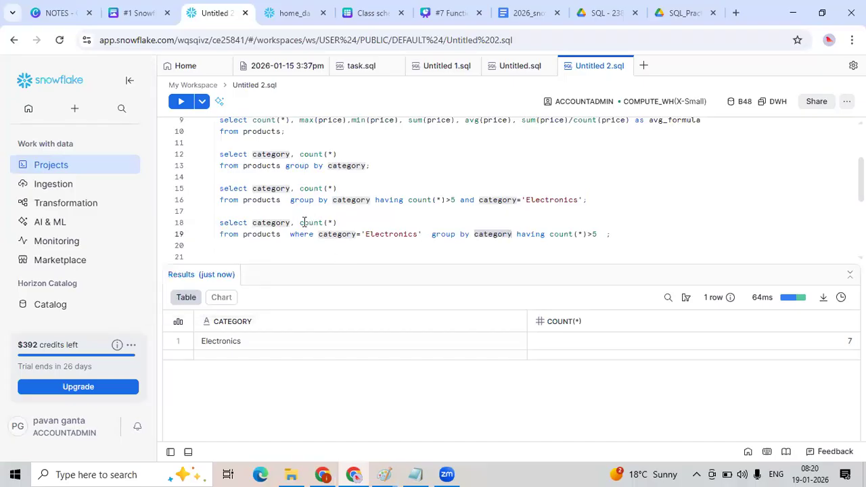
drag(299, 223, 364, 224)
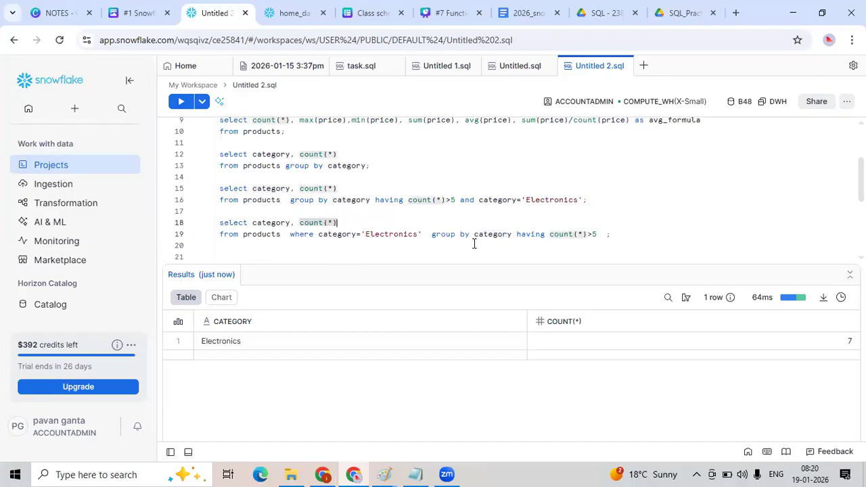
drag(470, 235, 434, 236)
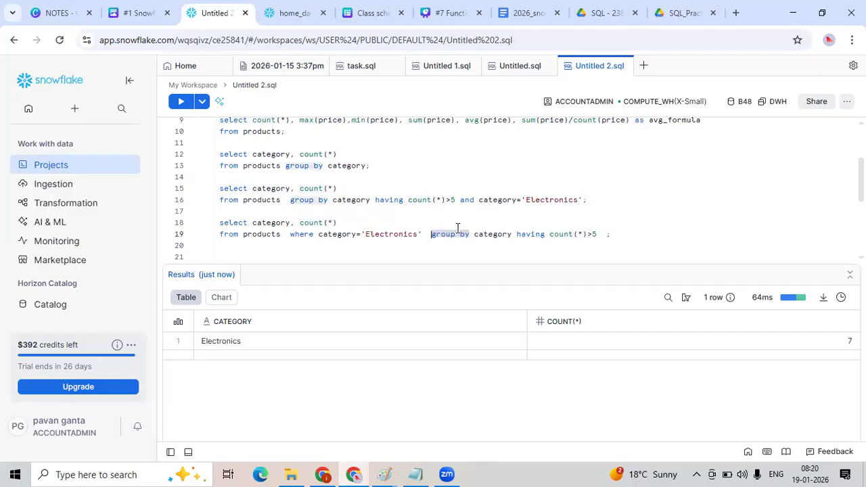
double_click(276, 223)
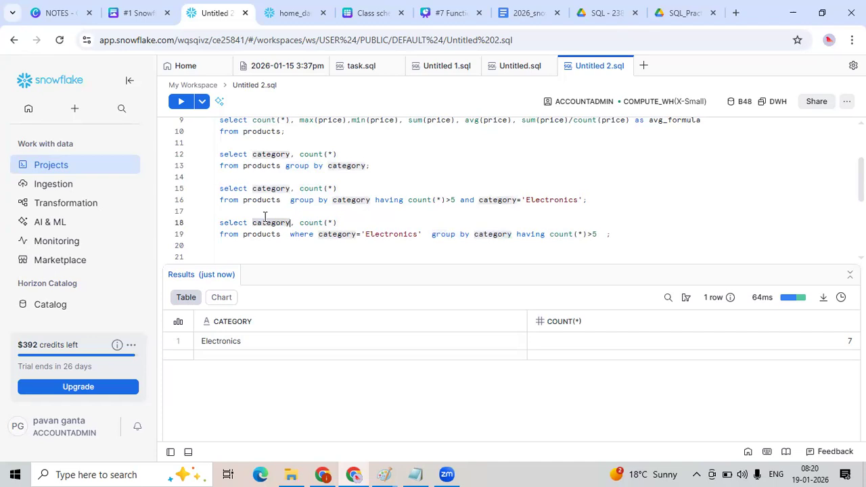
click(299, 222)
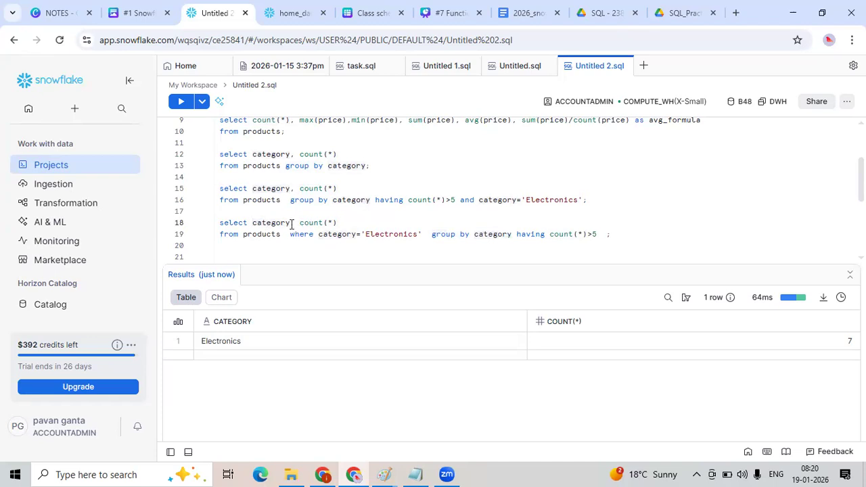
shift+click(350, 220)
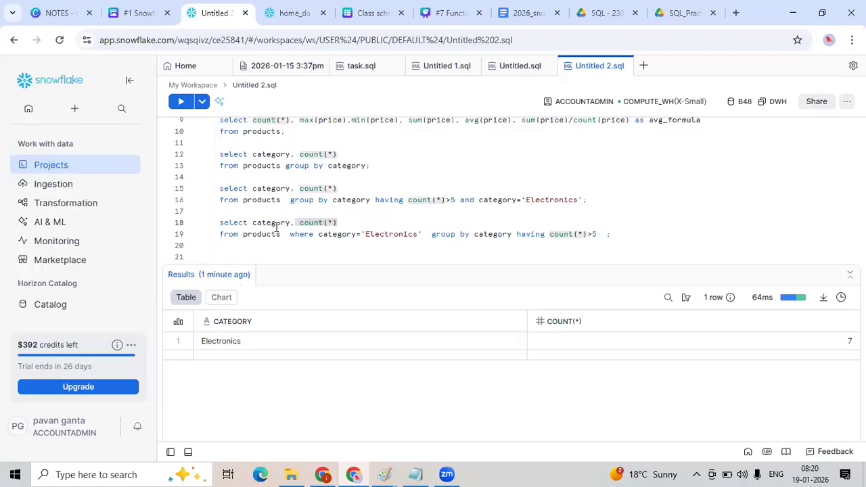
click(339, 222)
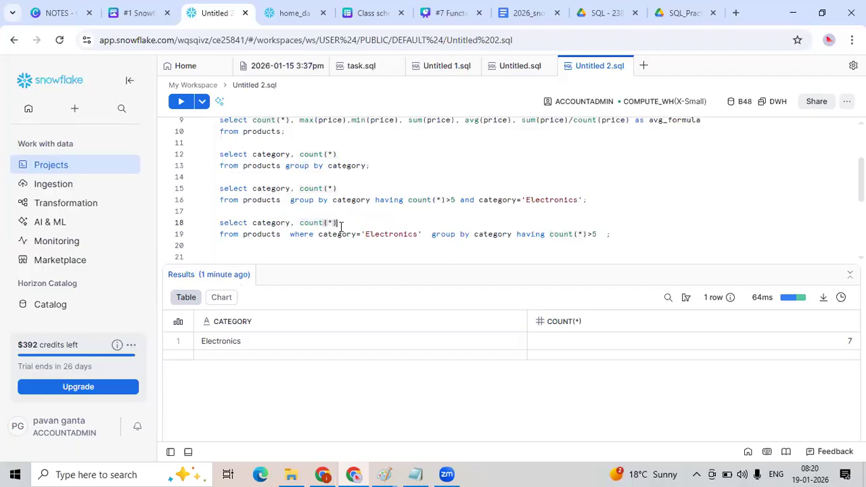
drag(338, 223, 300, 223)
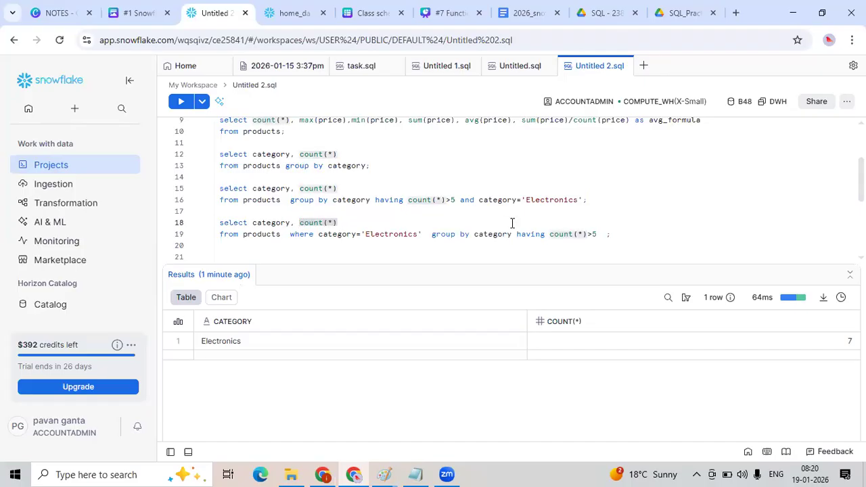
click(273, 222)
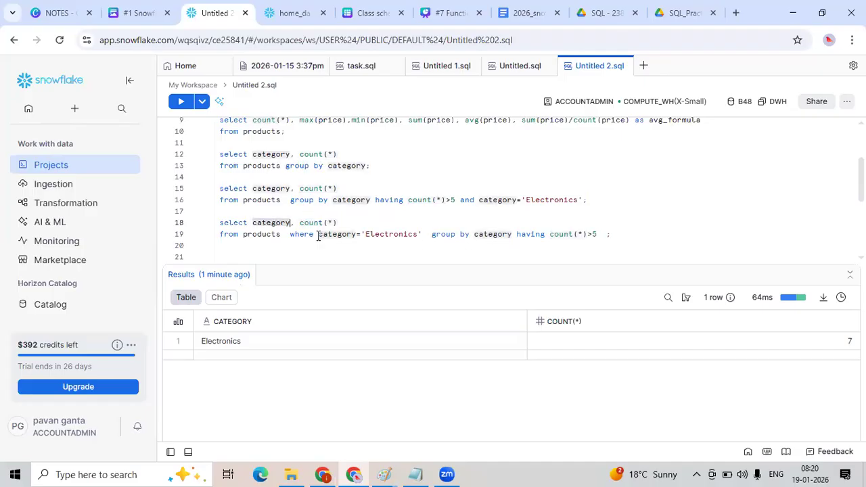
Add productname to the select list of the new query and run it.
click(254, 223)
text(produc)
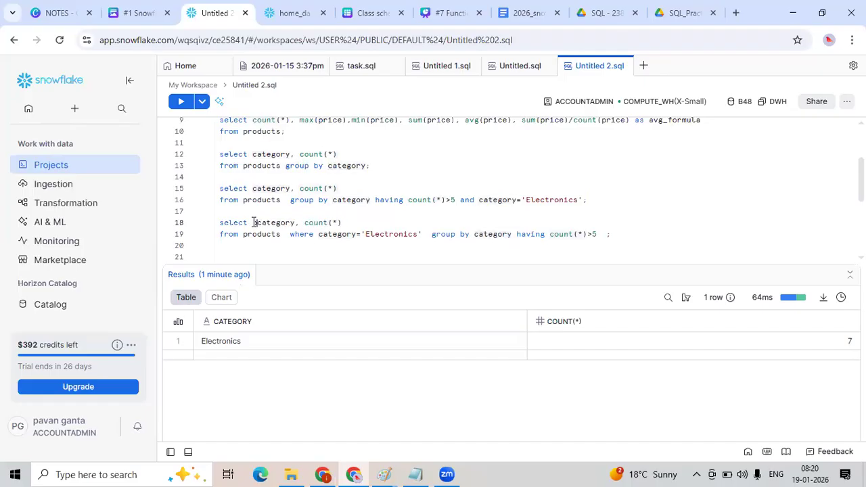
text(tname,)
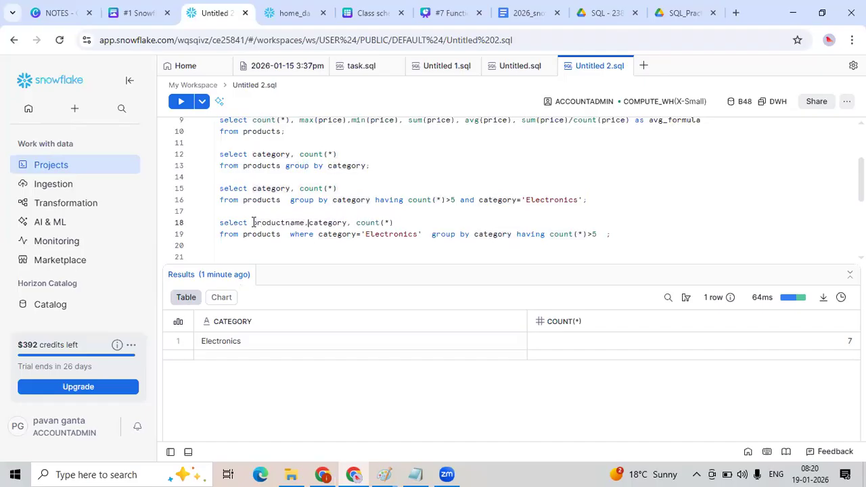
drag(666, 235, 218, 215)
key(ctrl+Return)
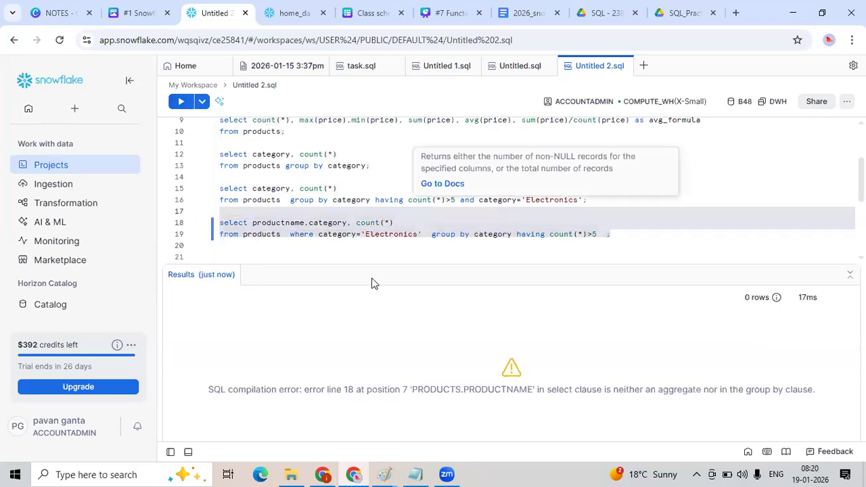
Remove productname from the select list again.
click(273, 222)
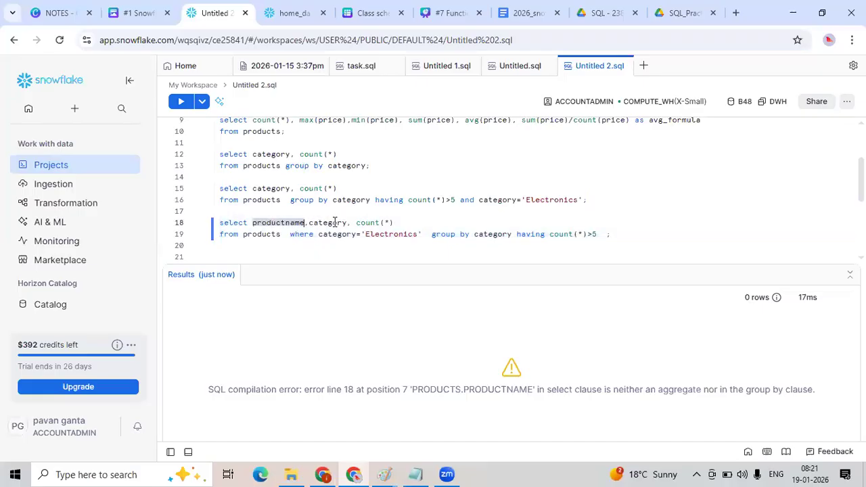
drag(346, 223, 250, 224)
double_click(295, 221)
key(BackSpace)
key(Delete)
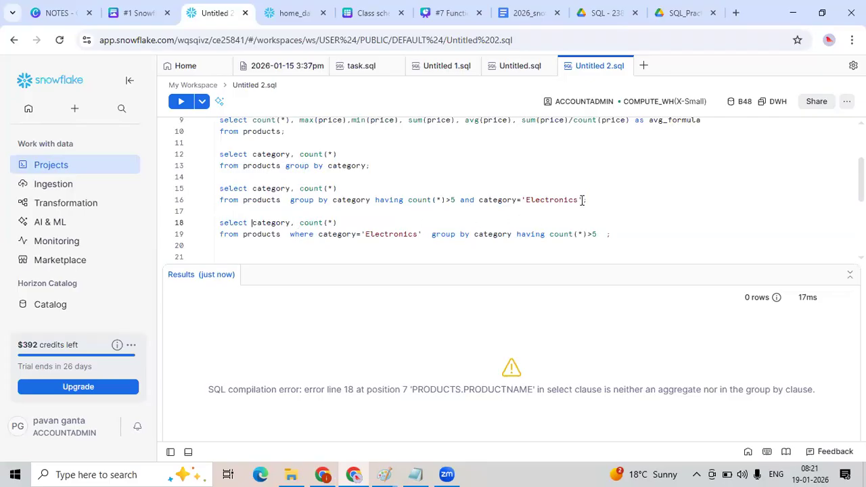
click(392, 199)
click(414, 199)
click(510, 200)
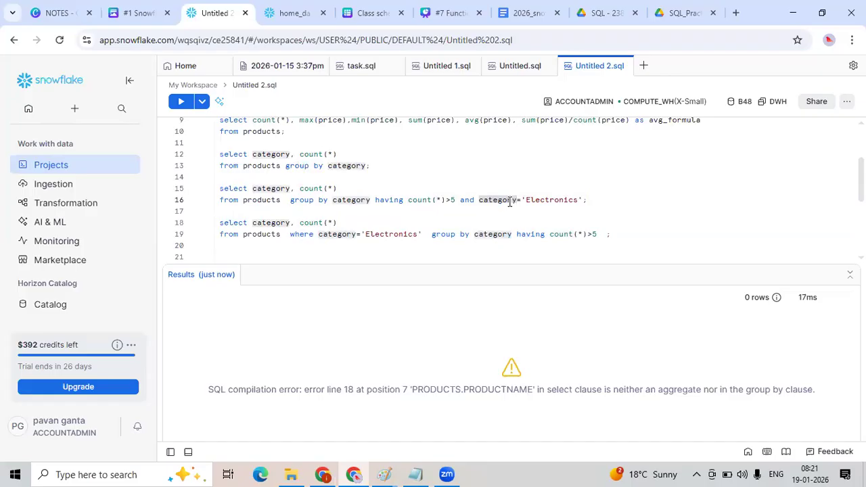
click(341, 233)
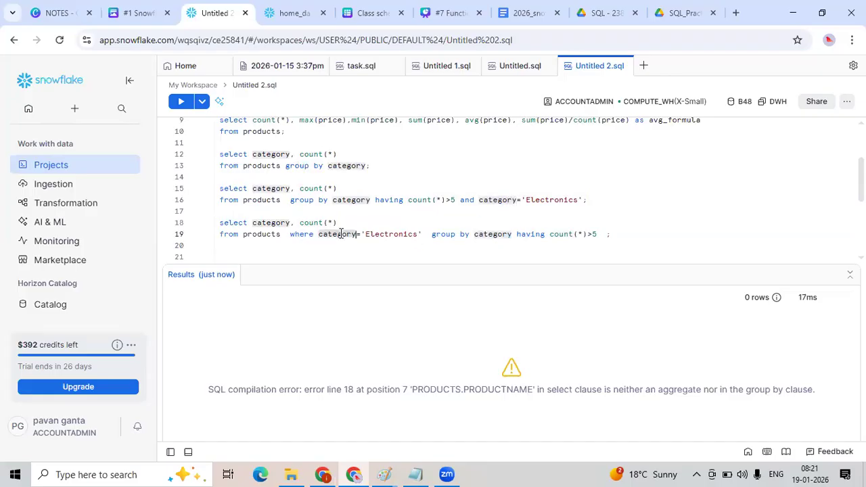
Compare the where, group by and having clauses of the two Electronics category queries.
double_click(533, 233)
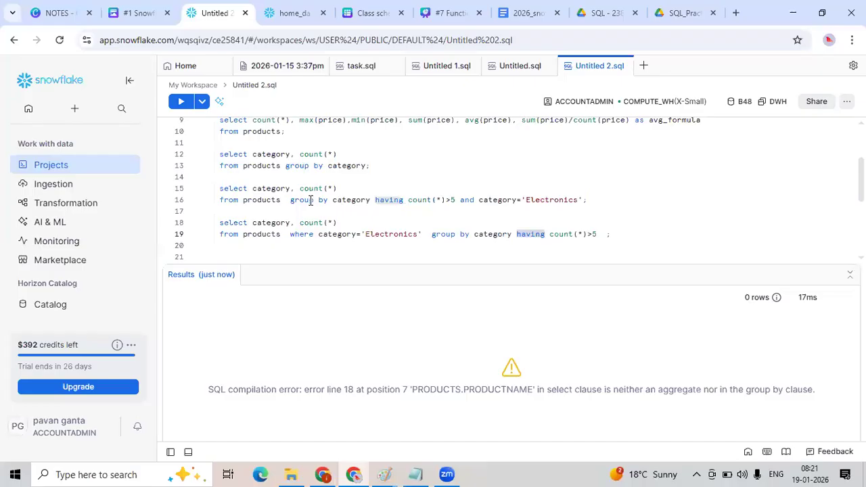
mouse_move(318, 187)
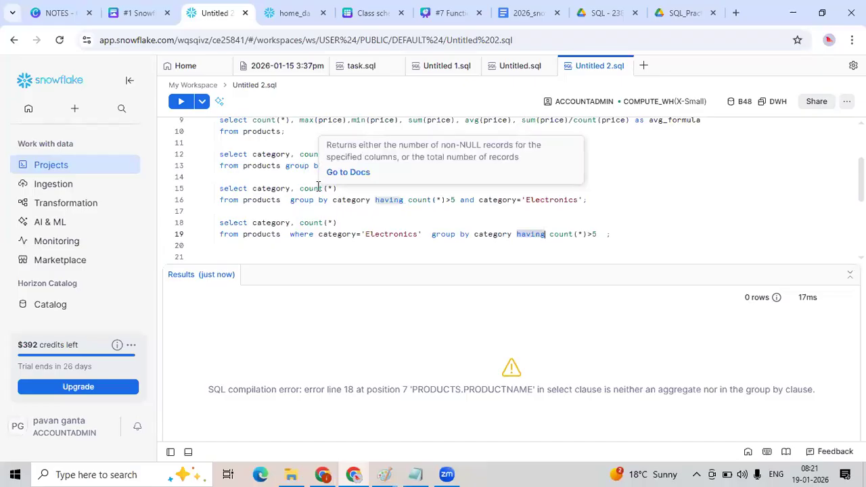
click(290, 200)
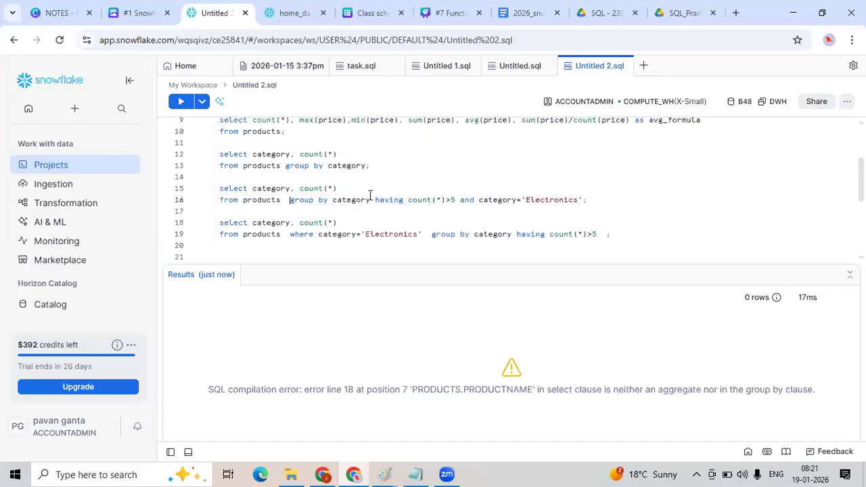
shift+click(370, 195)
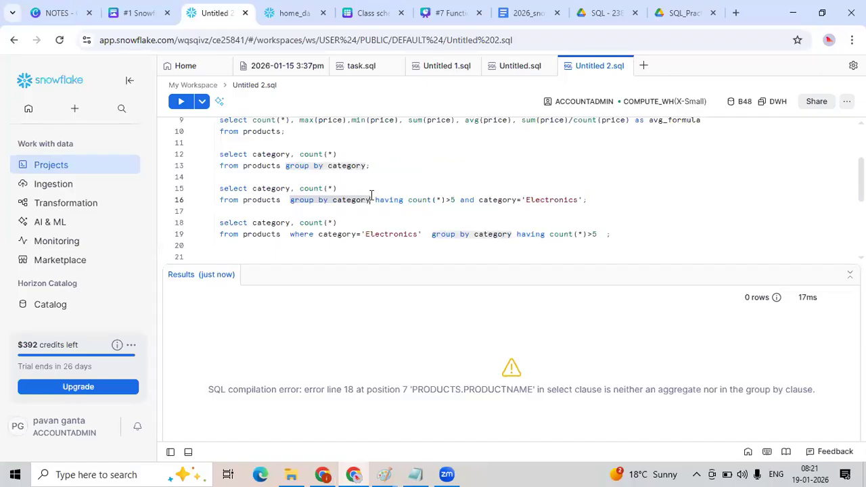
click(679, 107)
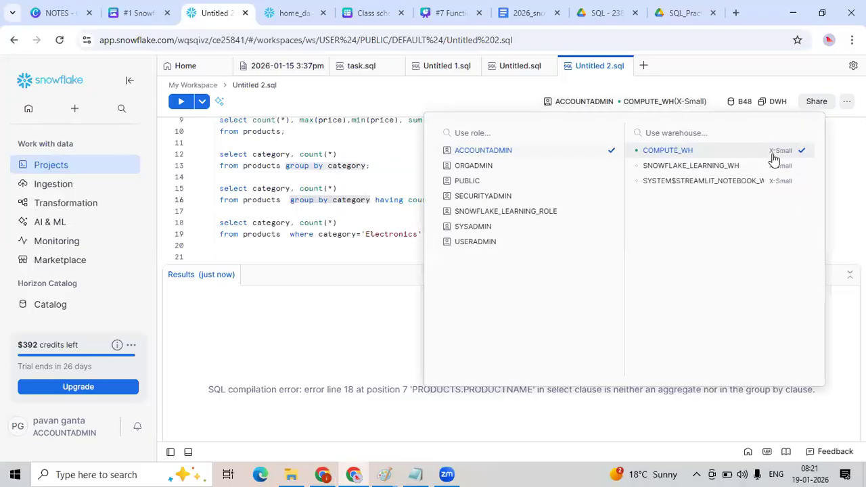
click(404, 206)
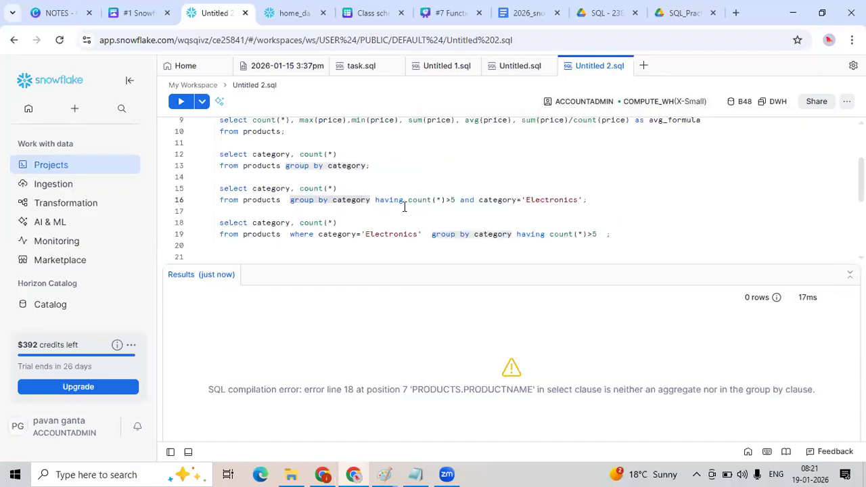
click(404, 206)
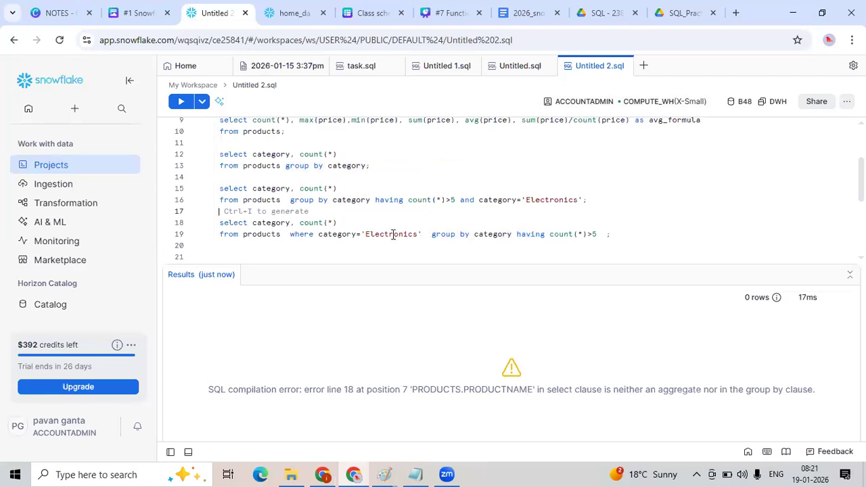
click(655, 104)
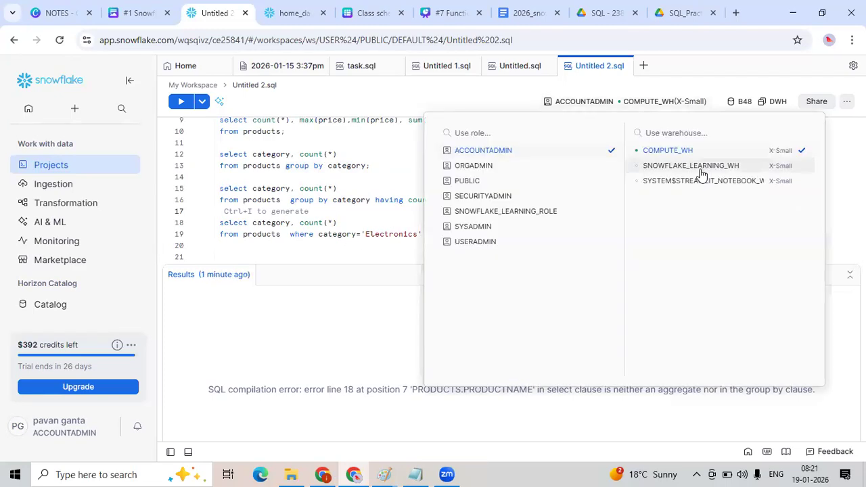
click(382, 220)
click(498, 224)
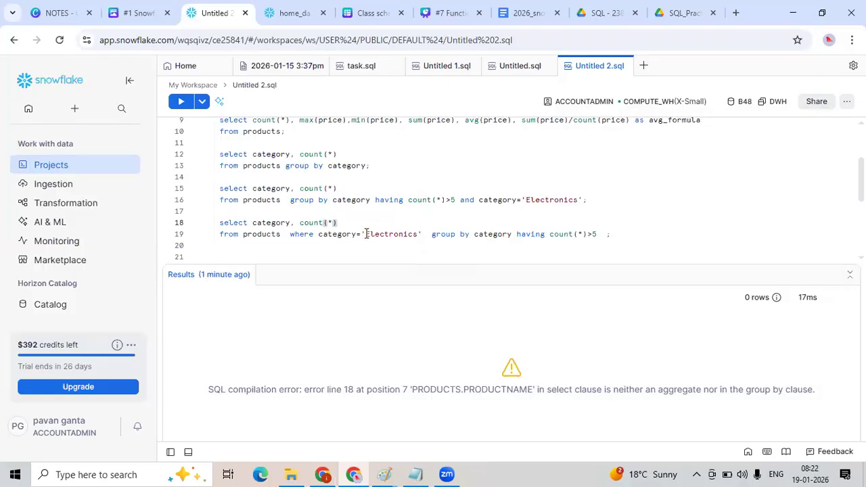
drag(291, 234, 403, 234)
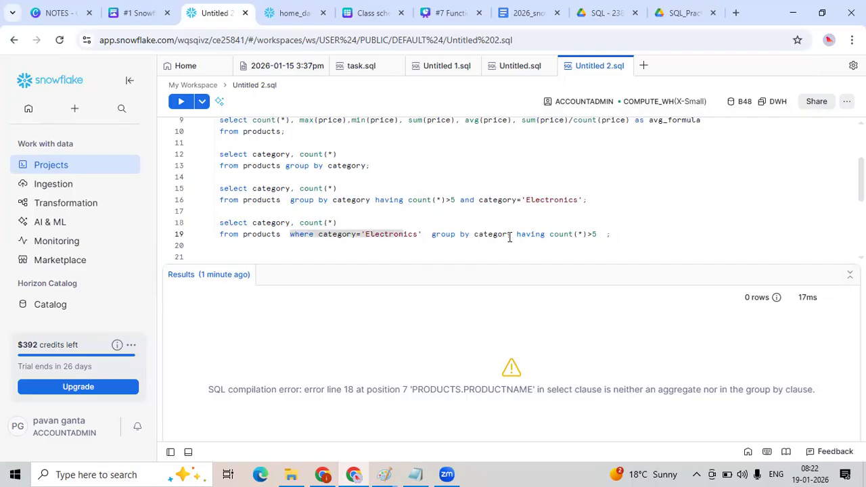
drag(517, 235, 599, 236)
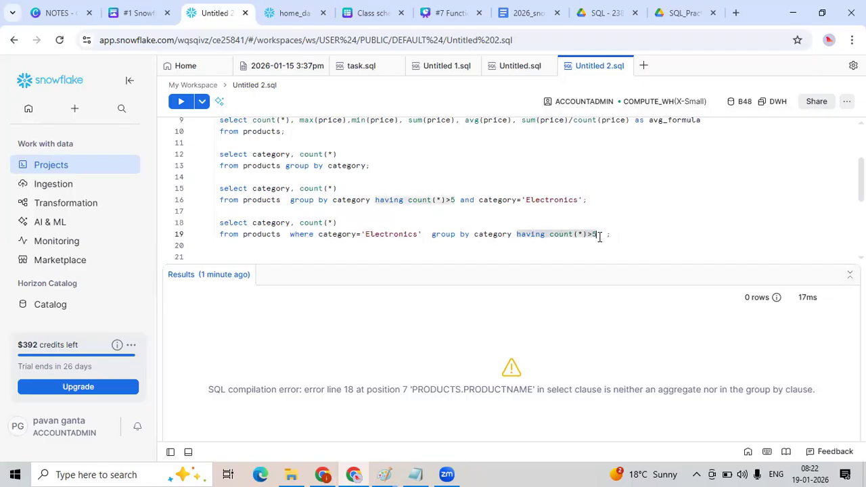
click(460, 234)
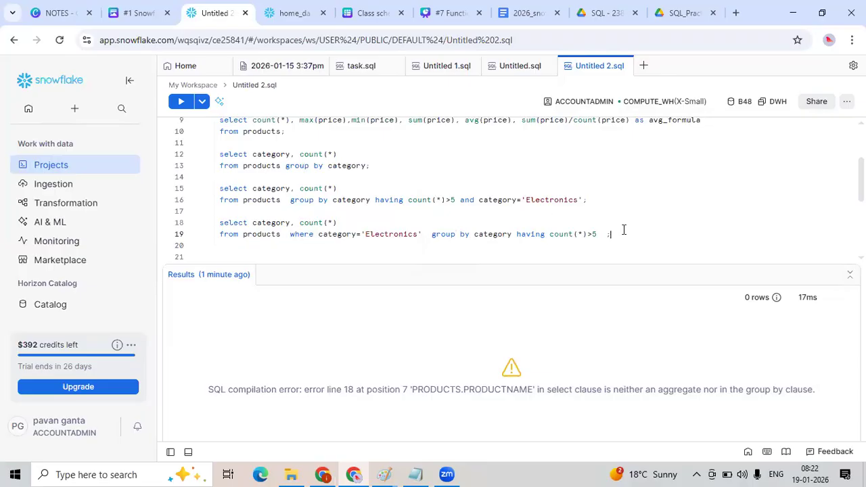
key(BackSpace)
Switch to the Canva presentation tab with the Group by, Having slide.
click(459, 10)
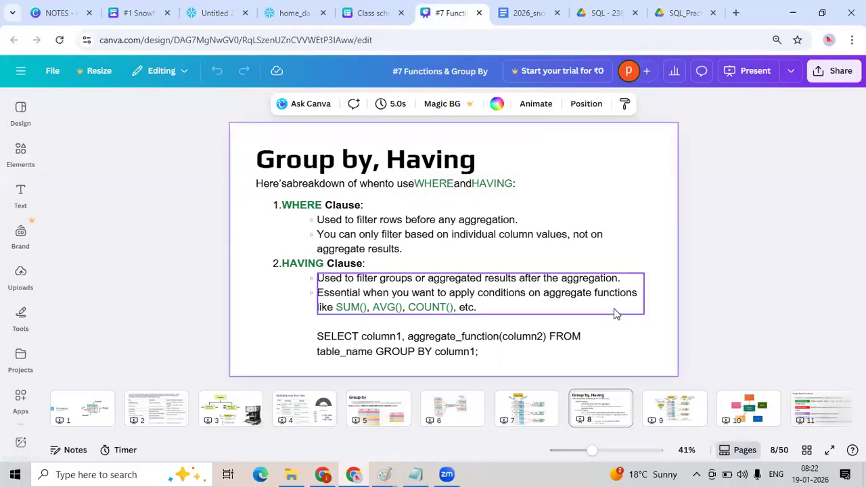